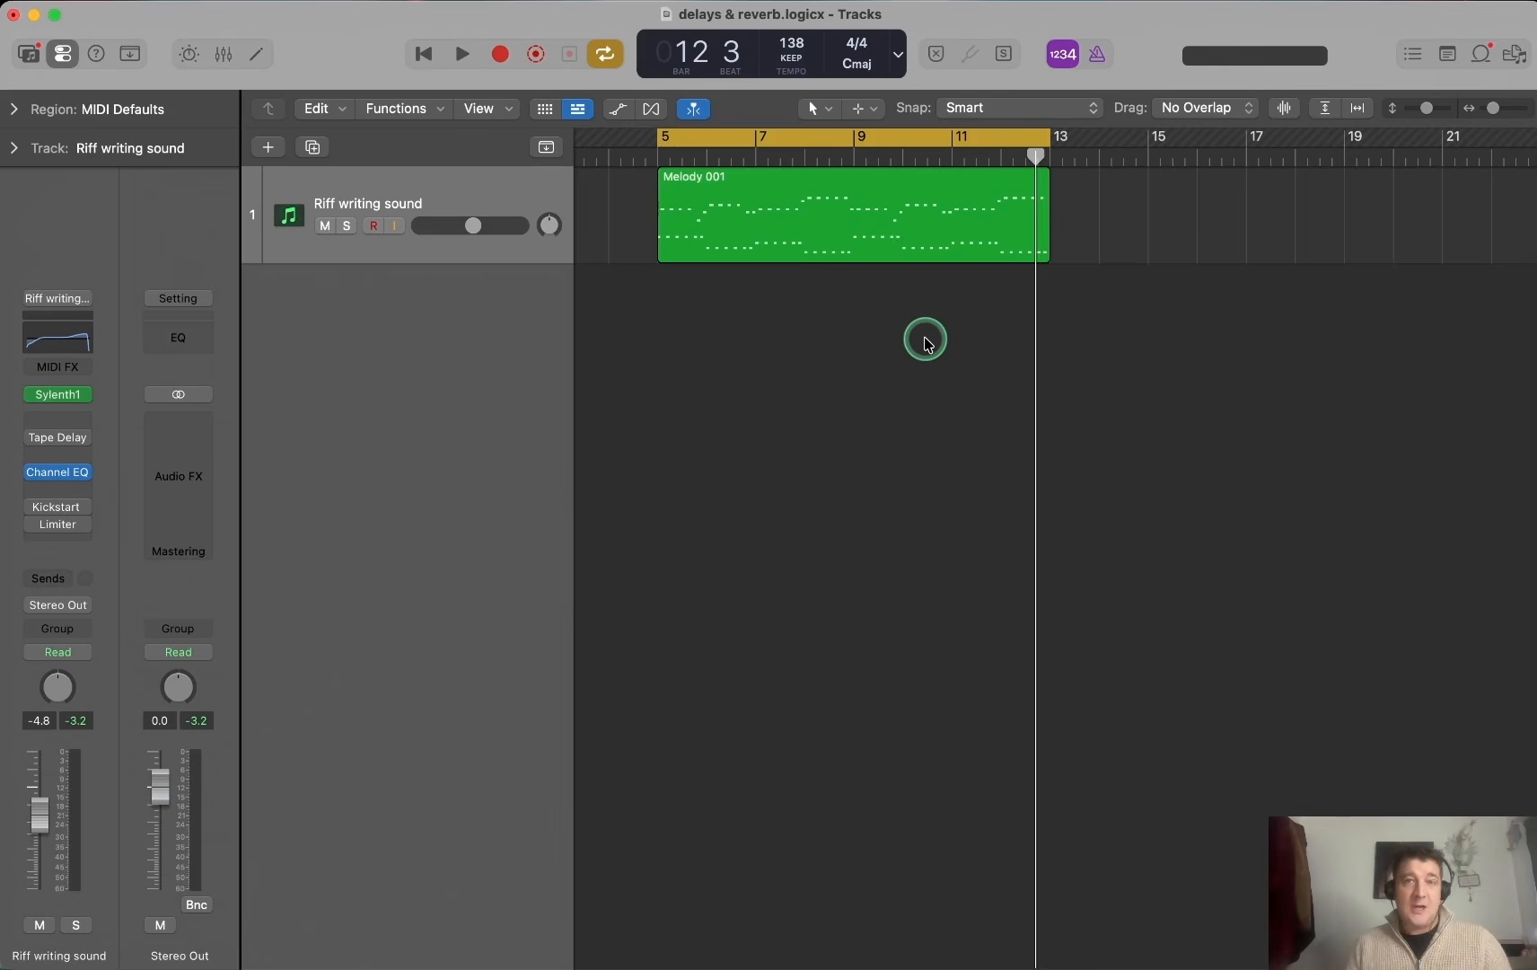
# Increase the vertical zoom of the tracks area and play back the Melody 001 region
pyautogui.click(827, 244)
pyautogui.click(811, 302)
pyautogui.press('super+Down')
pyautogui.click(812, 272)
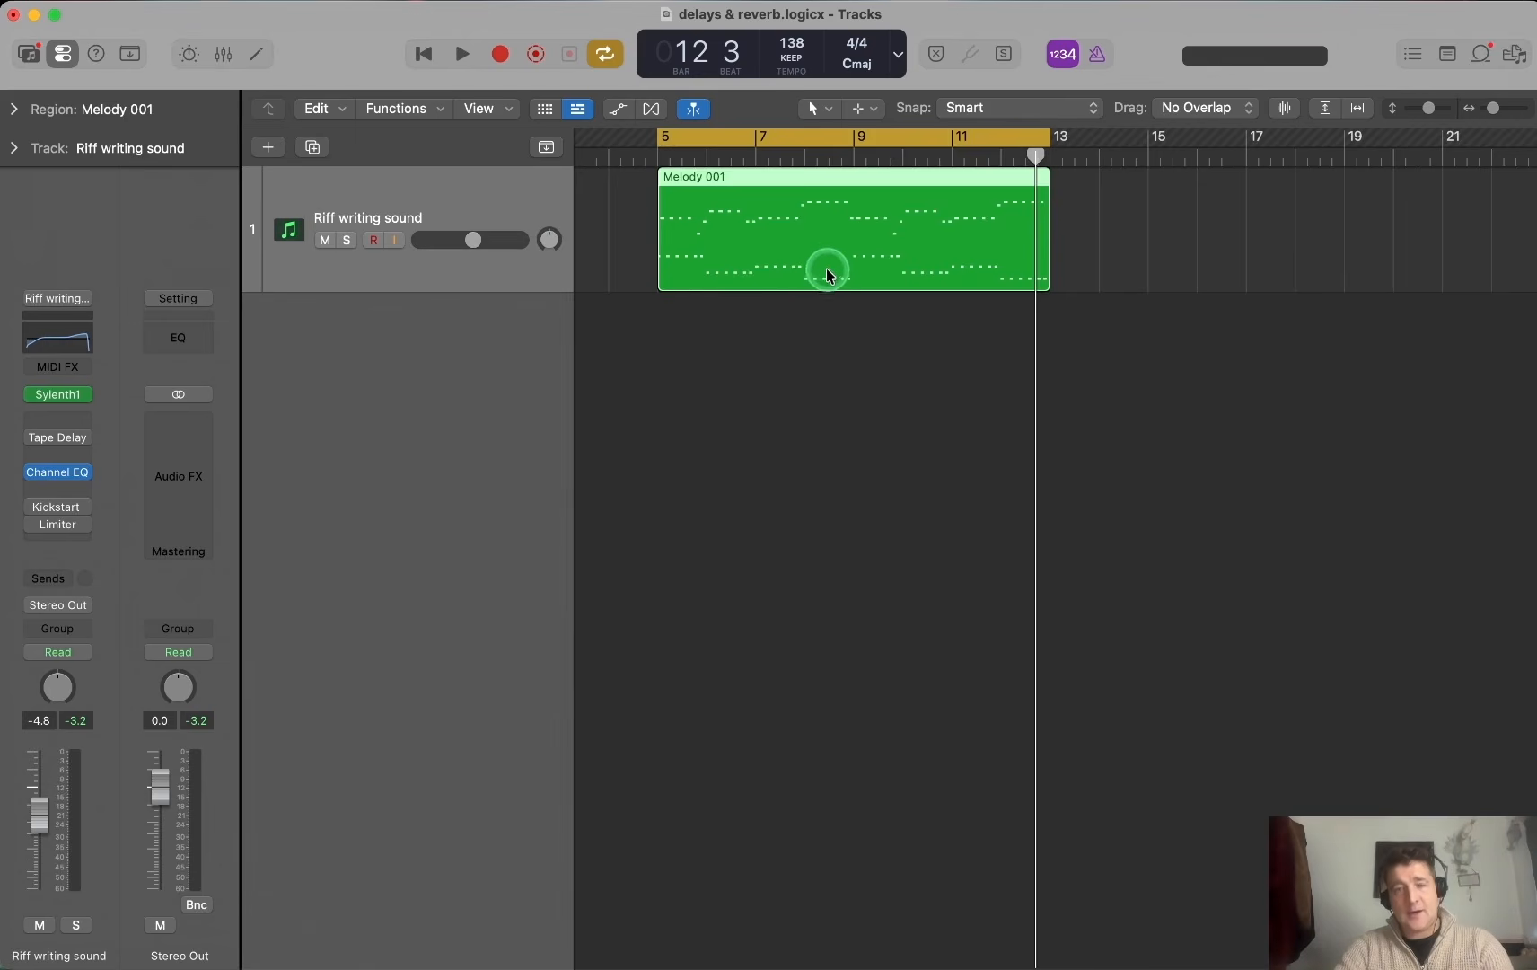
pyautogui.press('space')
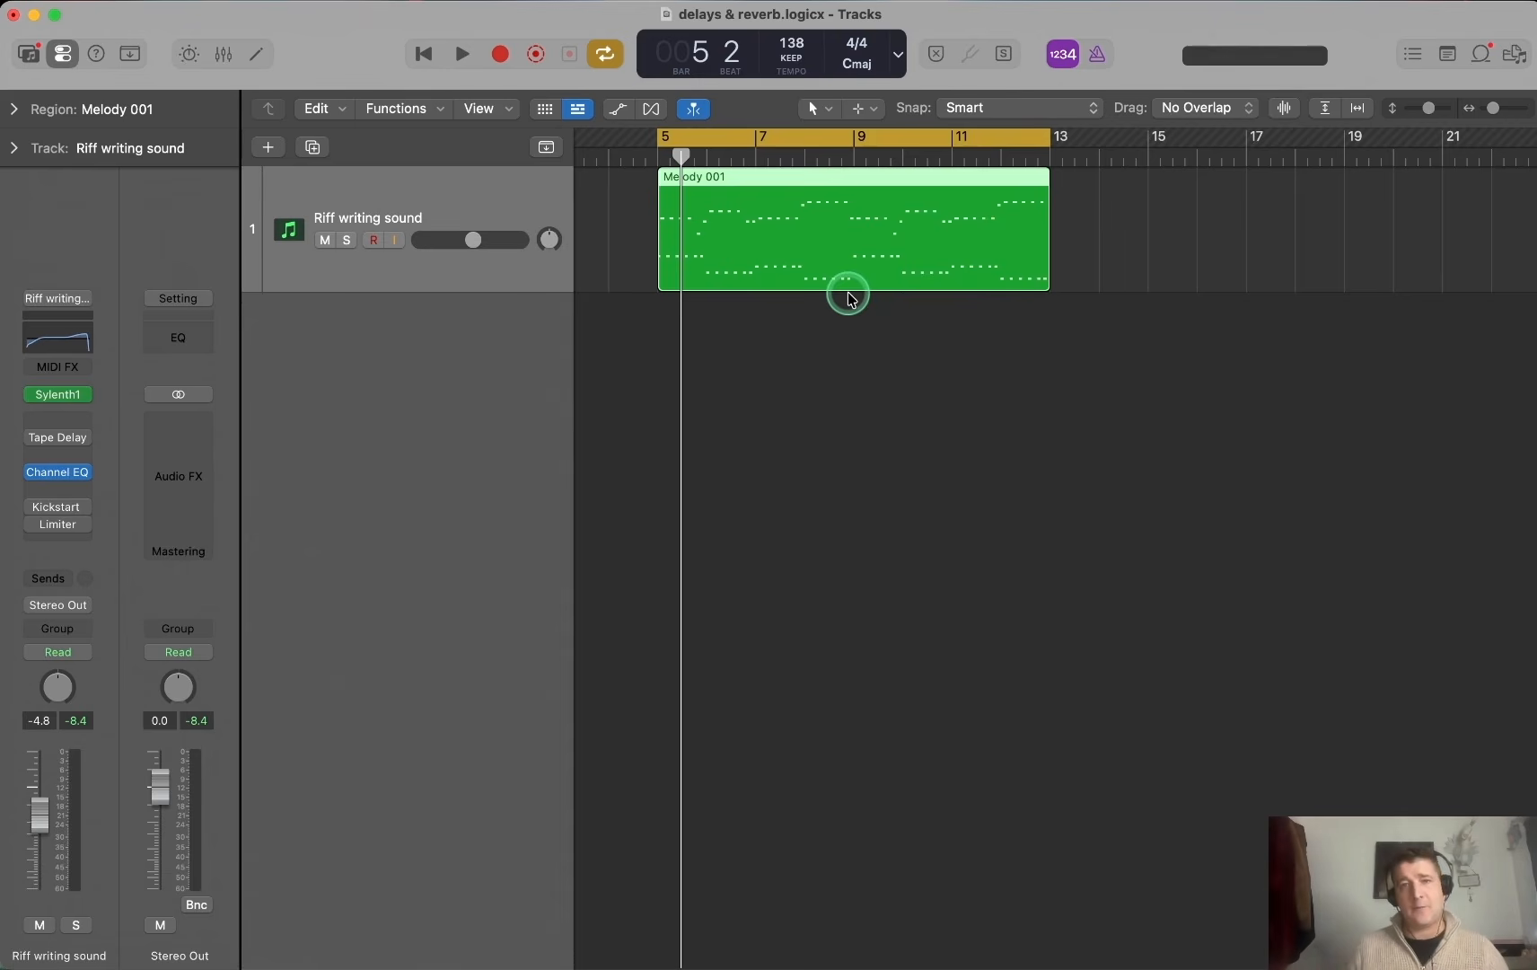
pyautogui.click(931, 348)
pyautogui.press('space')
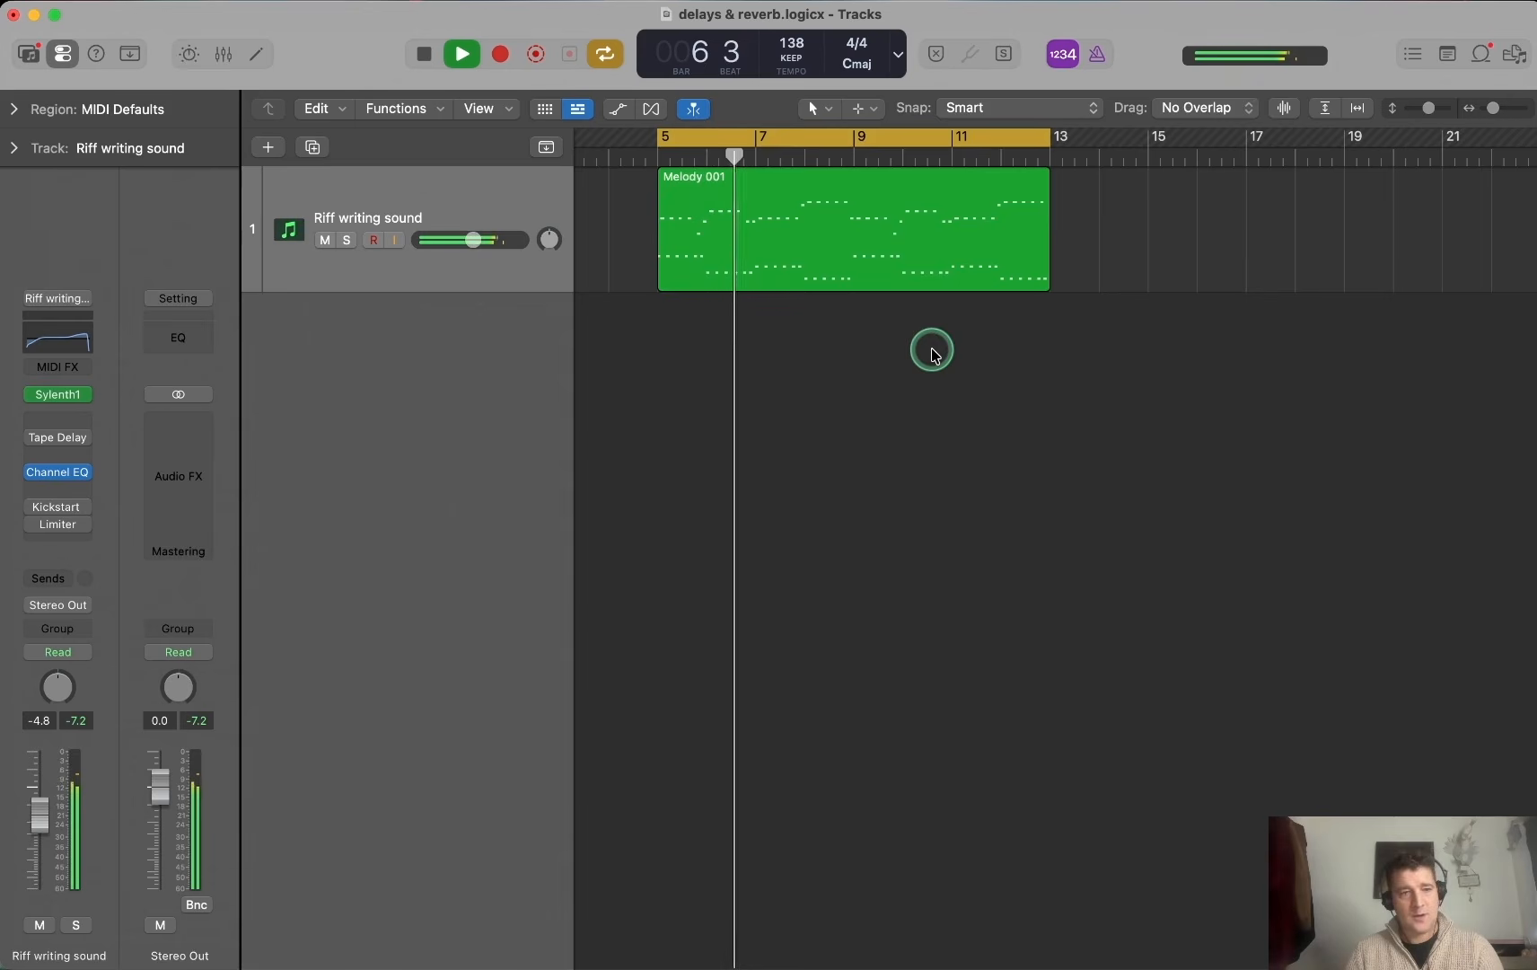
# Open the riff track's Sylenth1 instrument, set Filter Control cutoff to about 3.638 during playback, and close the plug-in
pyautogui.click(59, 395)
pyautogui.moveTo(556, 640)
pyautogui.mouseDown()
pyautogui.moveTo(563, 556)
pyautogui.moveTo(556, 651)
pyautogui.moveTo(549, 608)
pyautogui.moveTo(559, 639)
pyautogui.mouseUp()
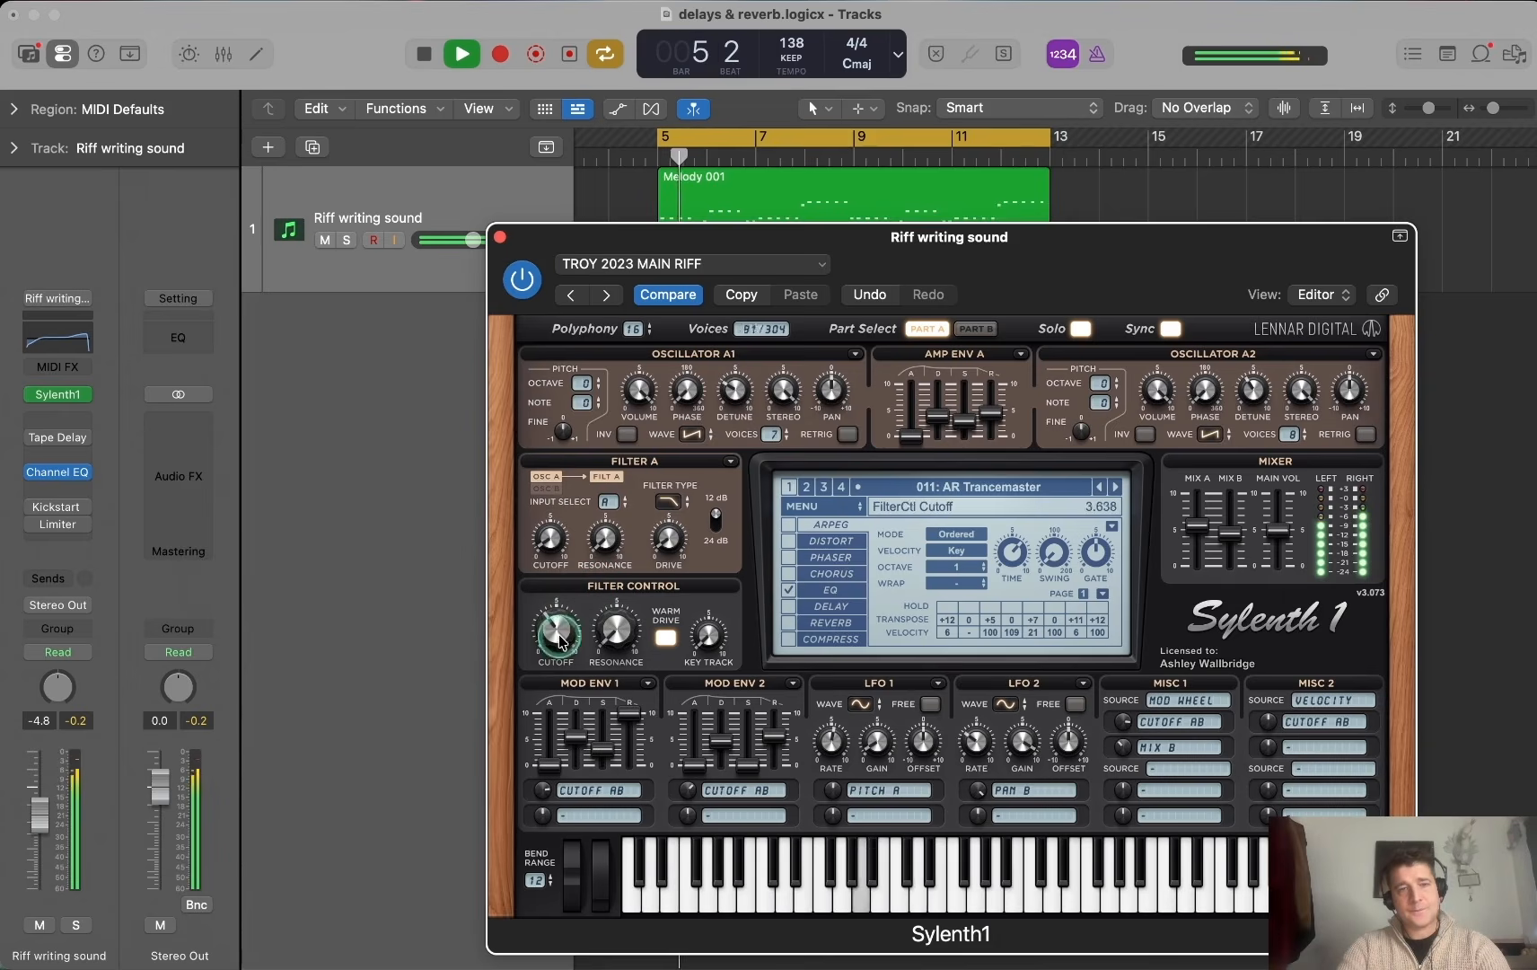
pyautogui.press('space')
pyautogui.click(500, 237)
# Play a short stretch of the riff with the Tape Delay still bypassed
pyautogui.click(682, 283)
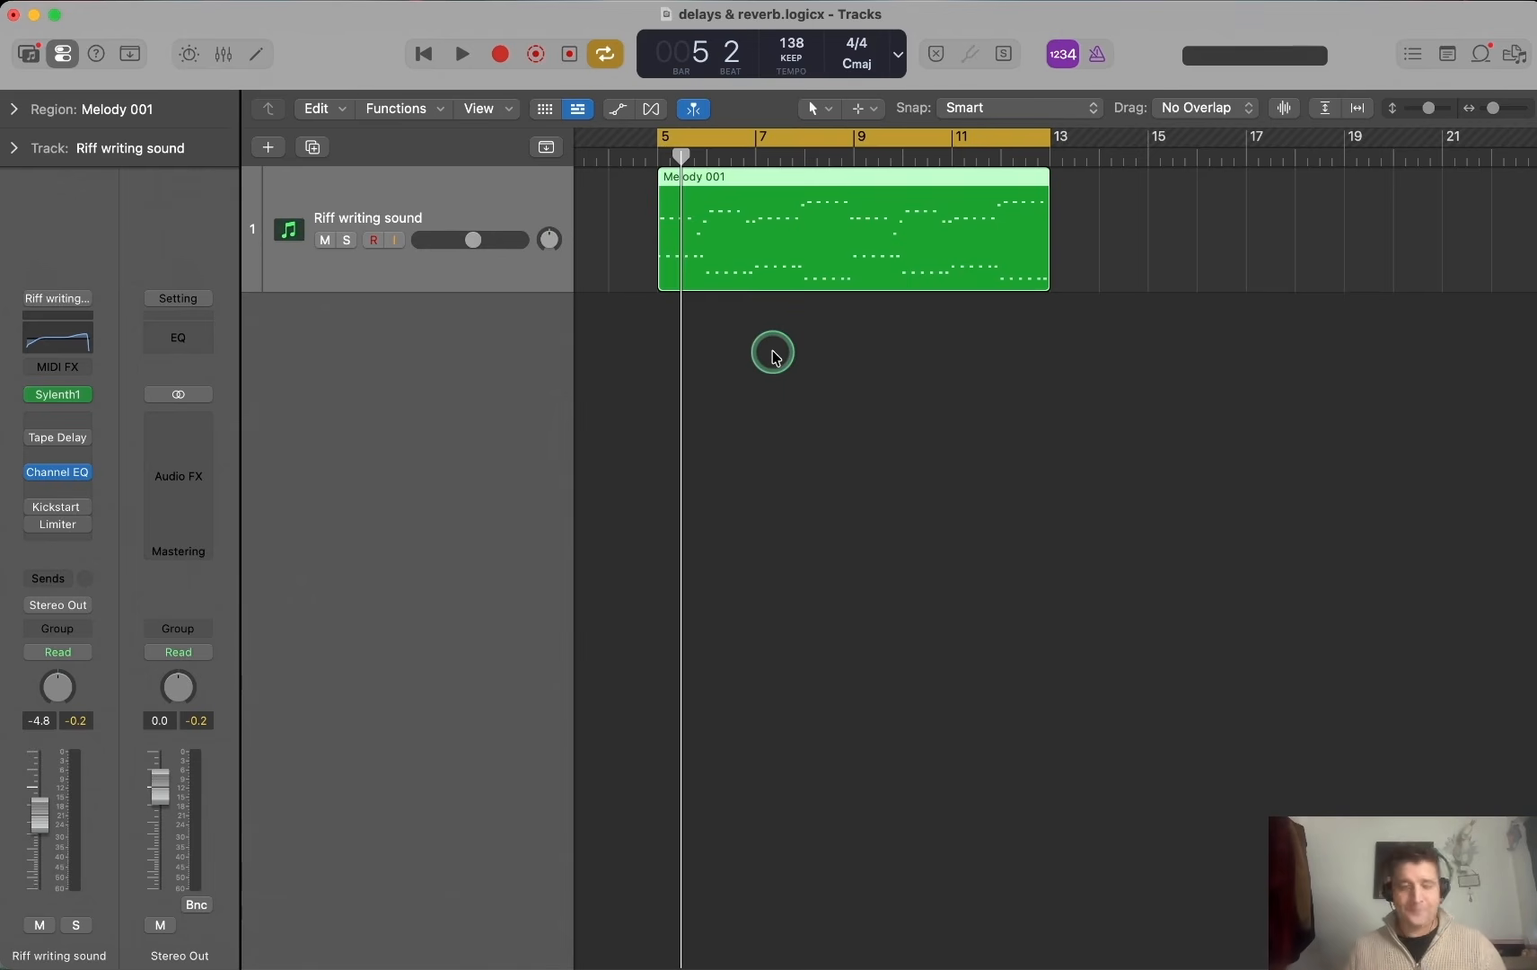
pyautogui.click(795, 371)
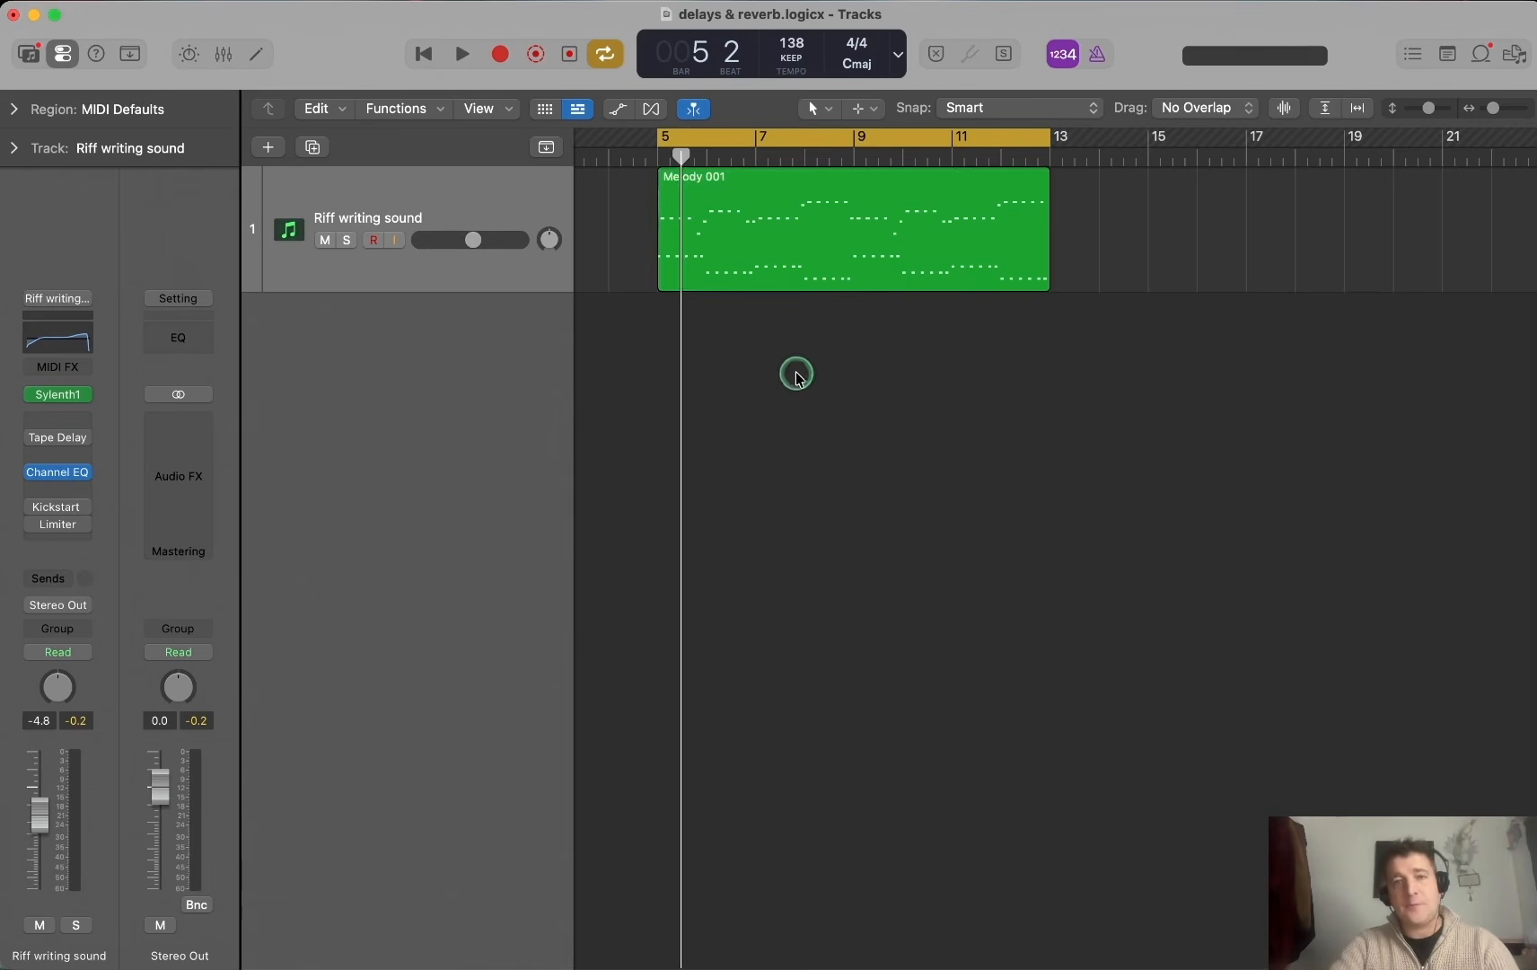
pyautogui.press('space')
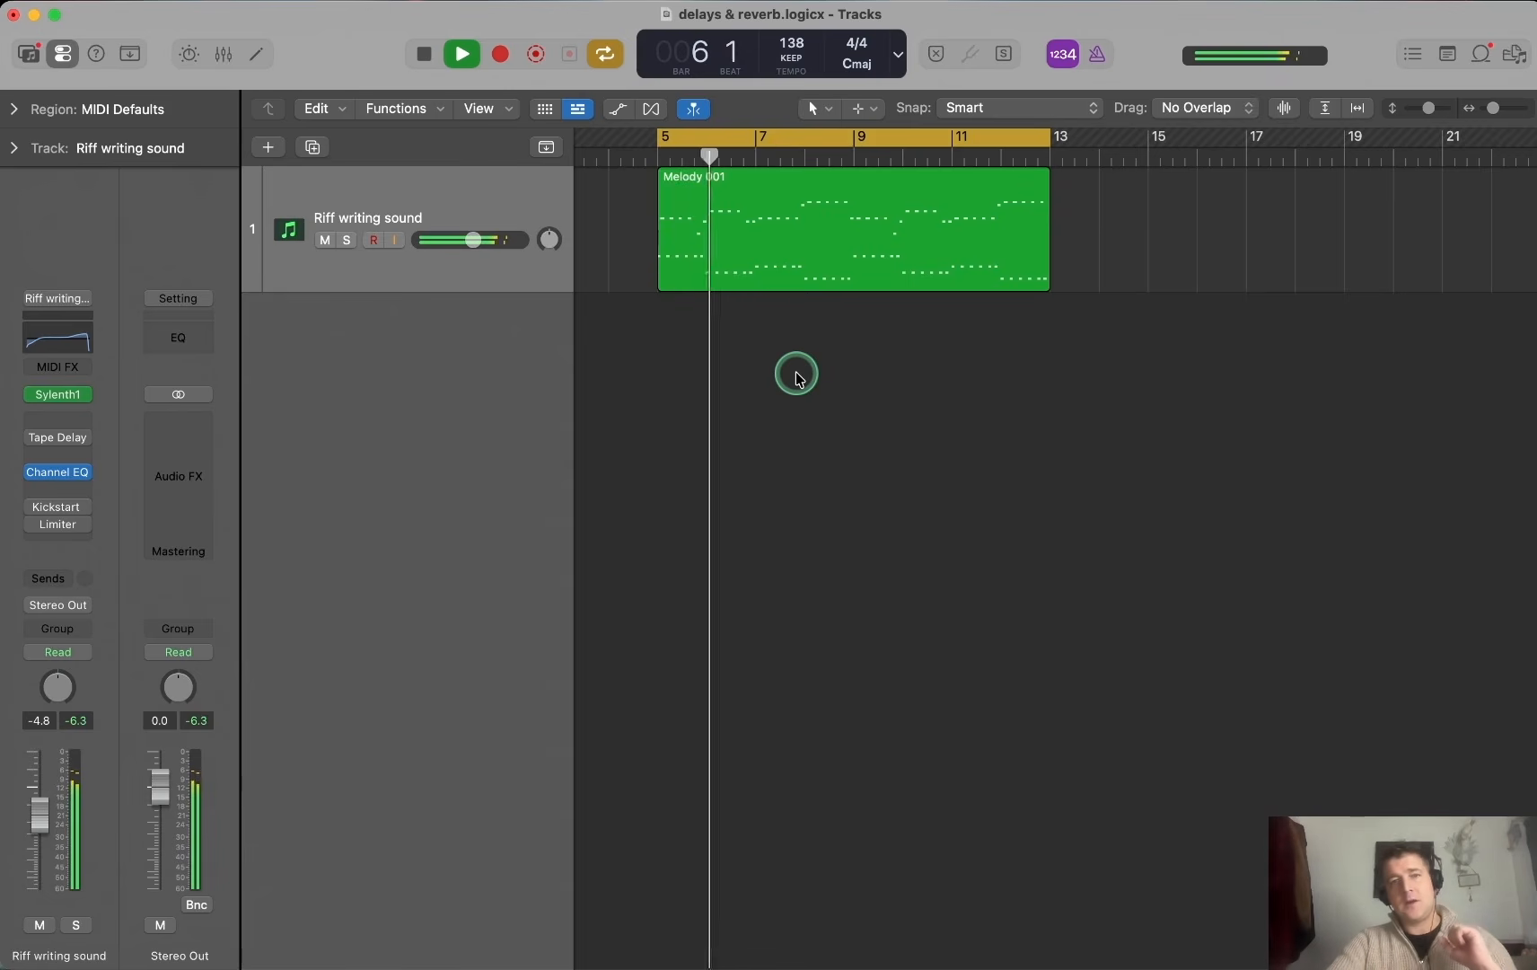
pyautogui.press('space')
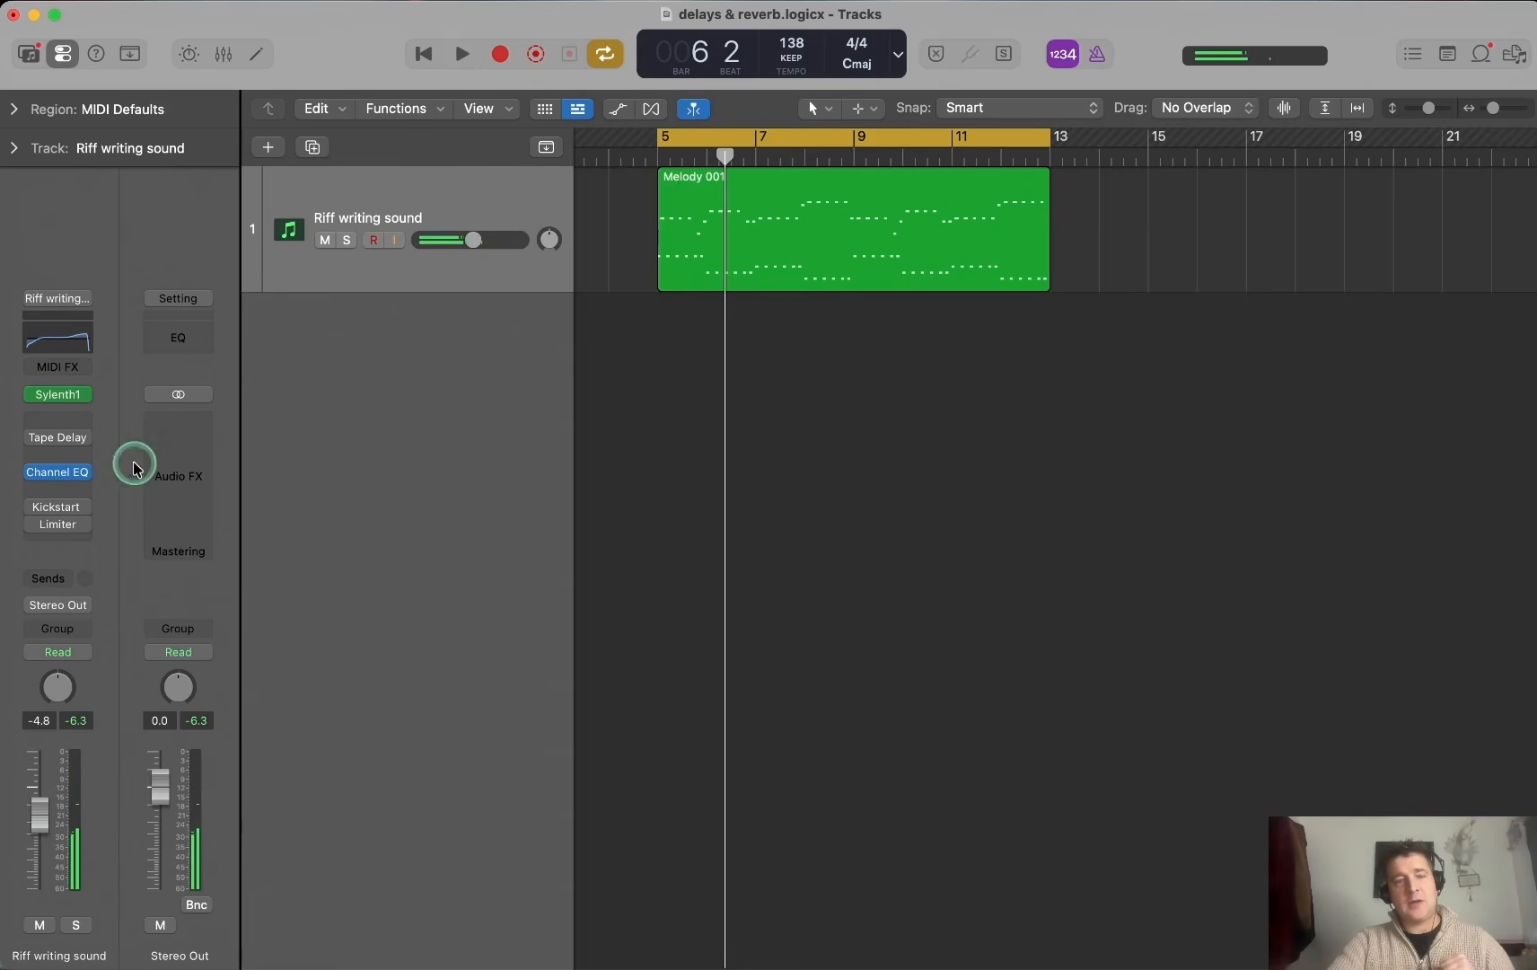
# Enable the Tape Delay on the riff track and open its window, placed mostly below the Melody 001 region
pyautogui.moveTo(34, 440)
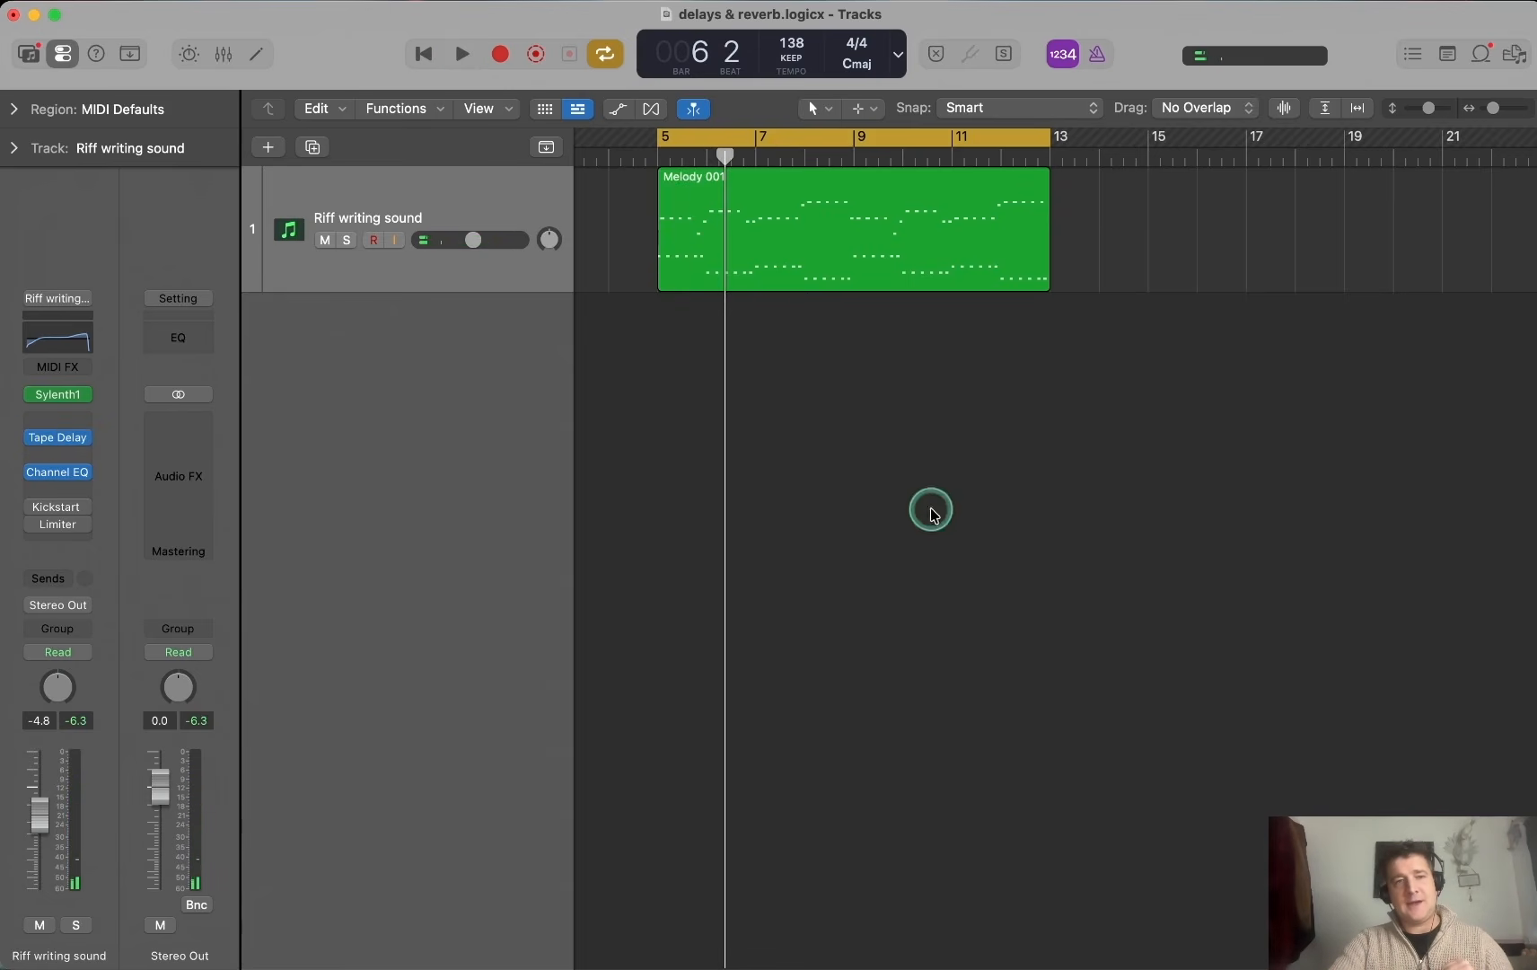
pyautogui.click(62, 445)
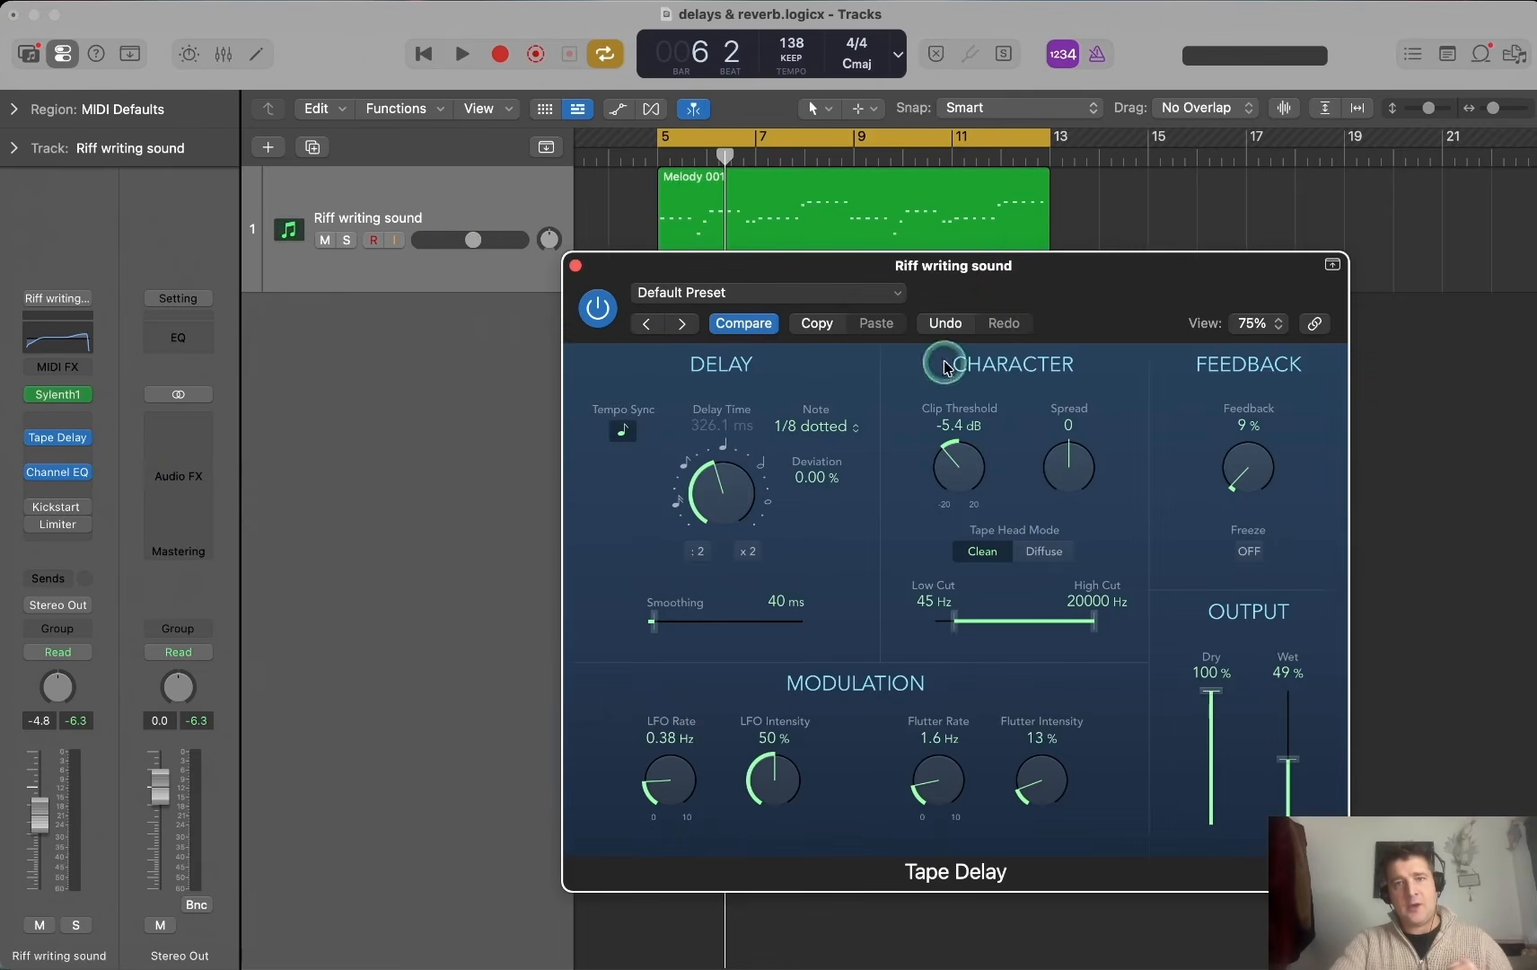
pyautogui.moveTo(986, 272); pyautogui.dragTo(987, 358)
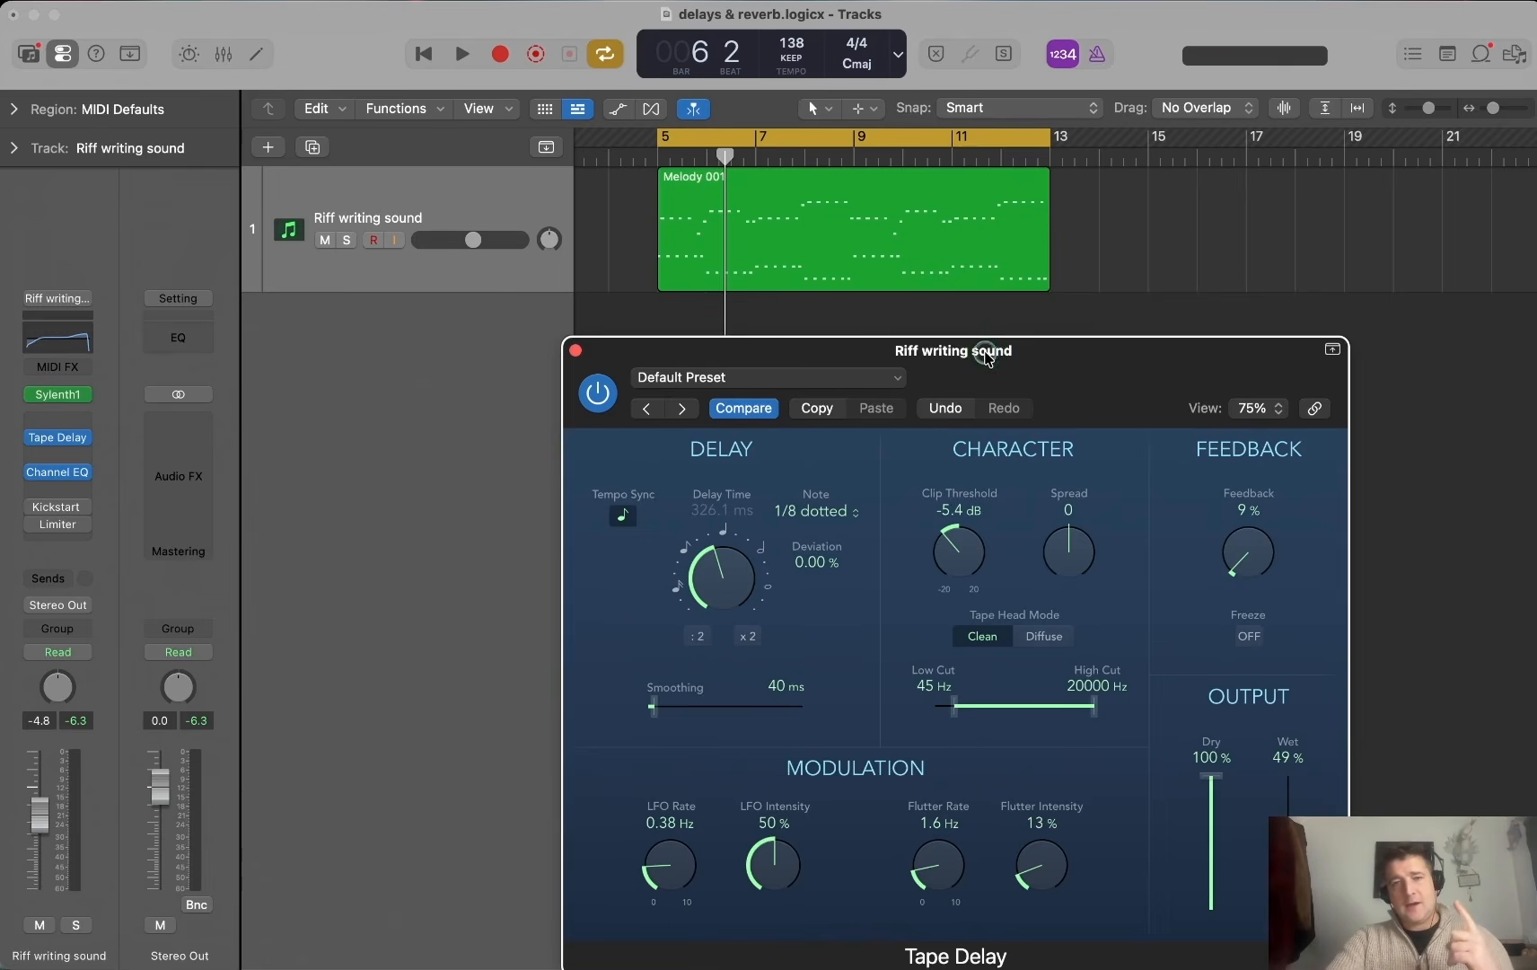
pyautogui.moveTo(988, 358); pyautogui.dragTo(978, 307)
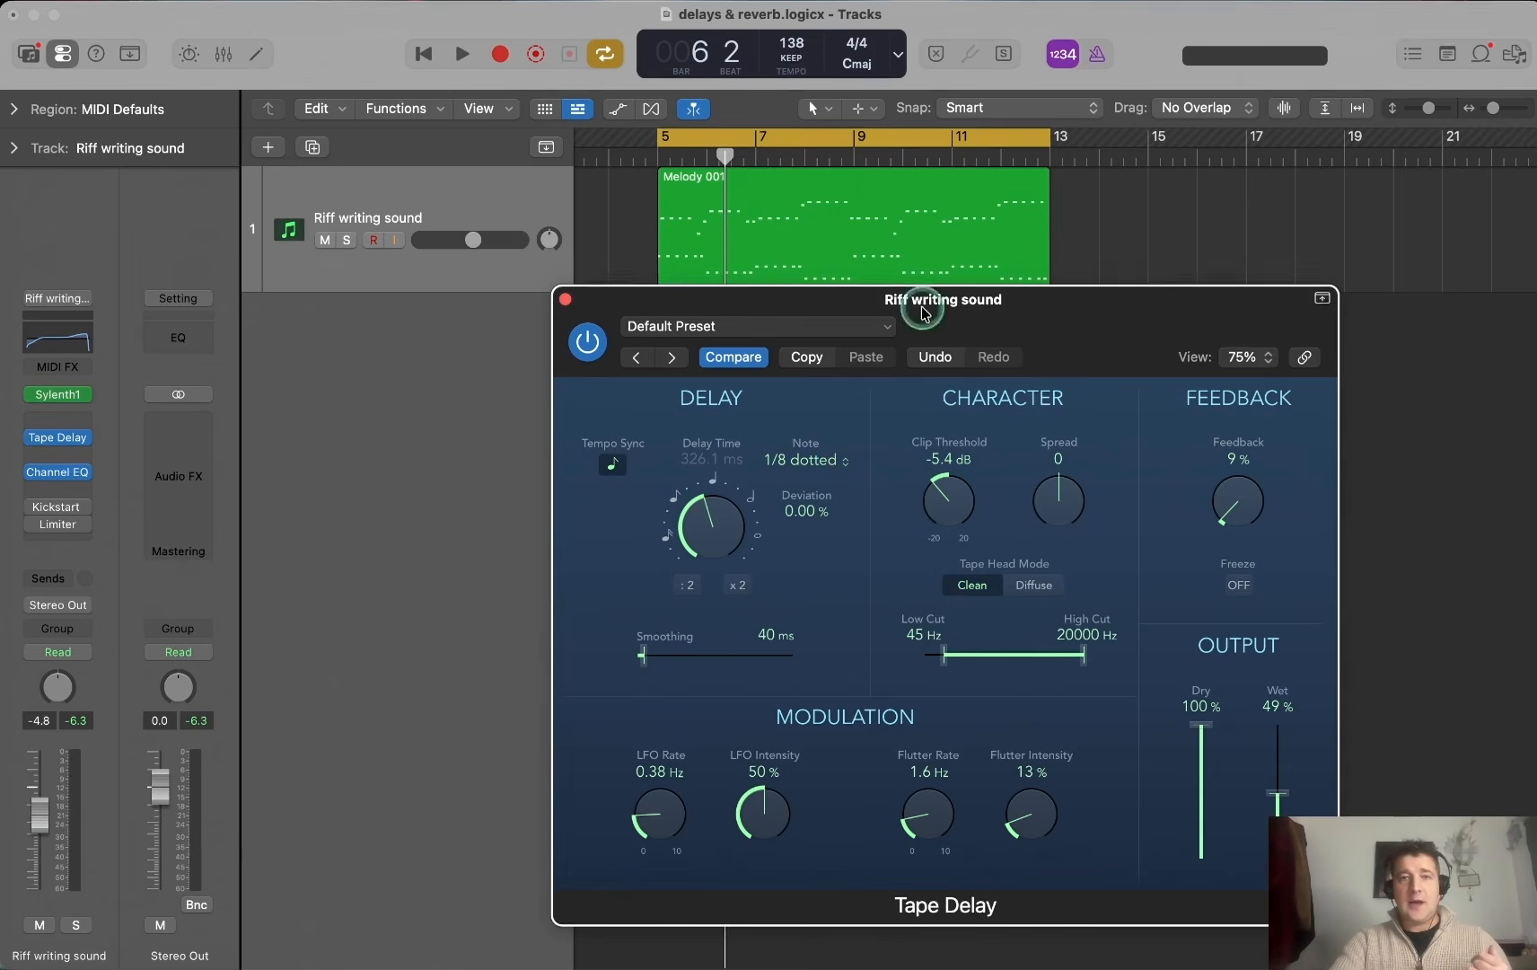
pyautogui.moveTo(941, 312); pyautogui.dragTo(940, 308)
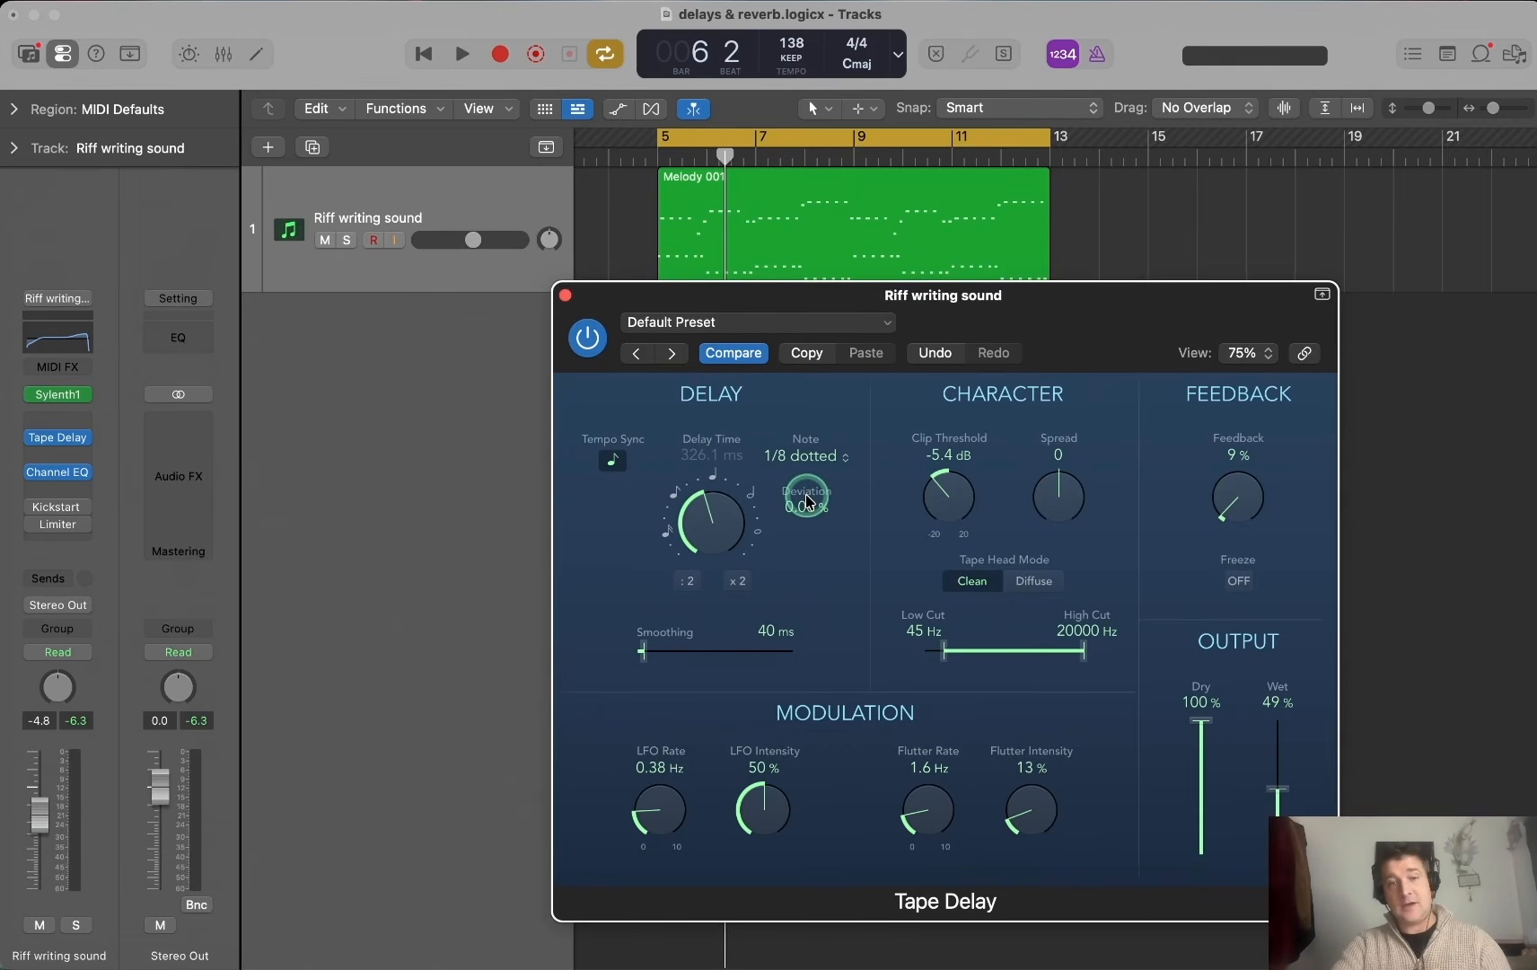
pyautogui.moveTo(993, 309); pyautogui.dragTo(1004, 299)
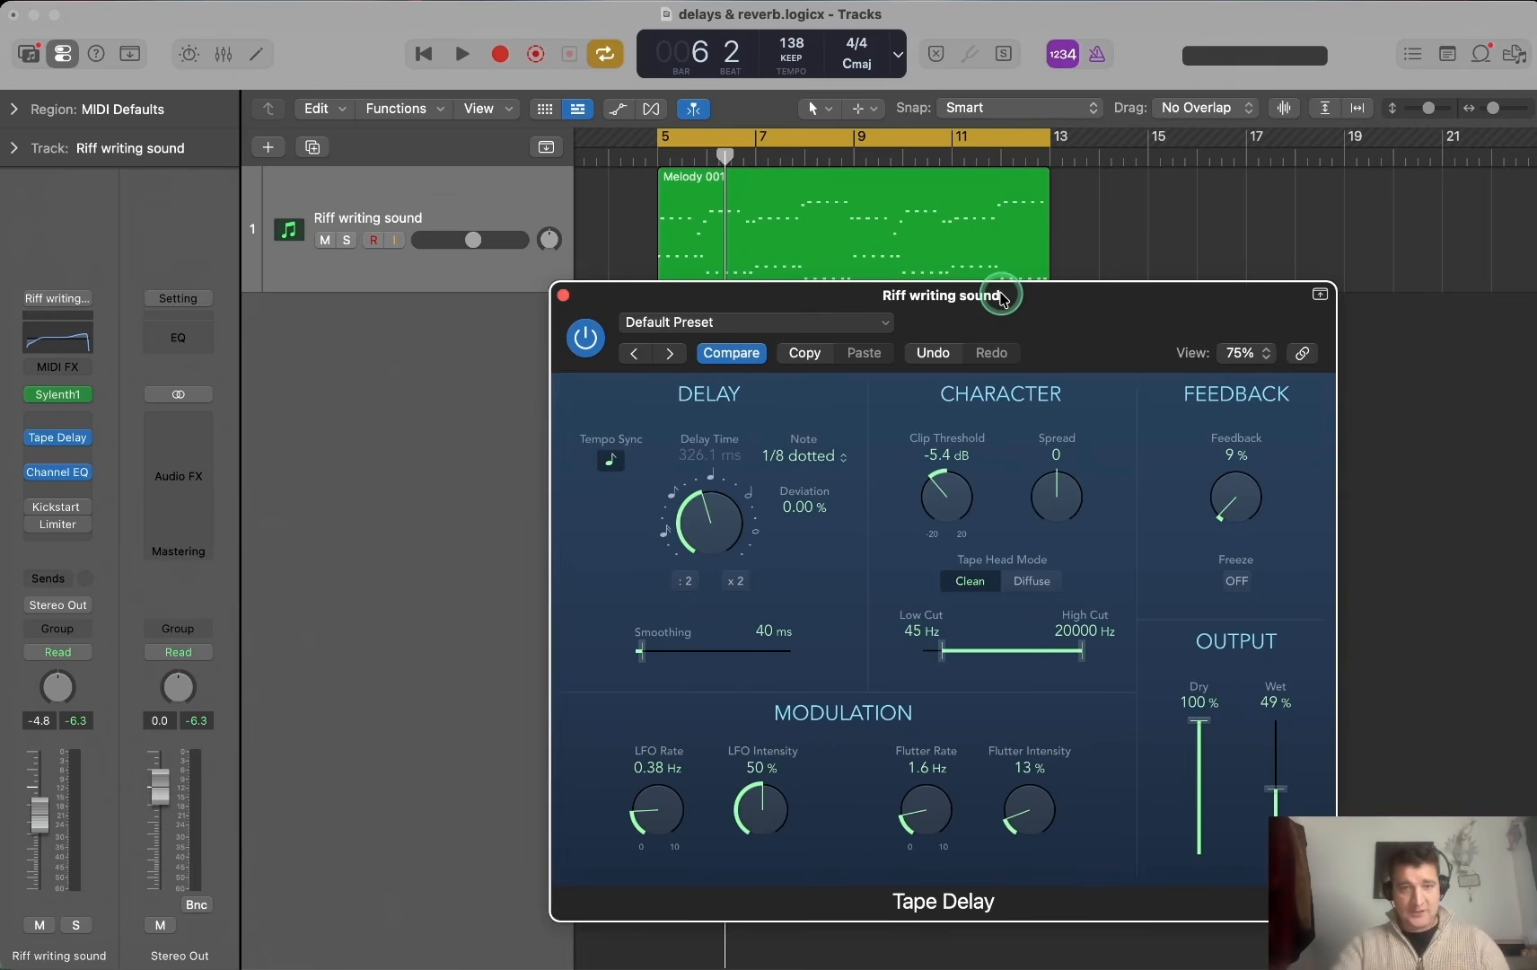
pyautogui.moveTo(959, 305); pyautogui.dragTo(951, 289)
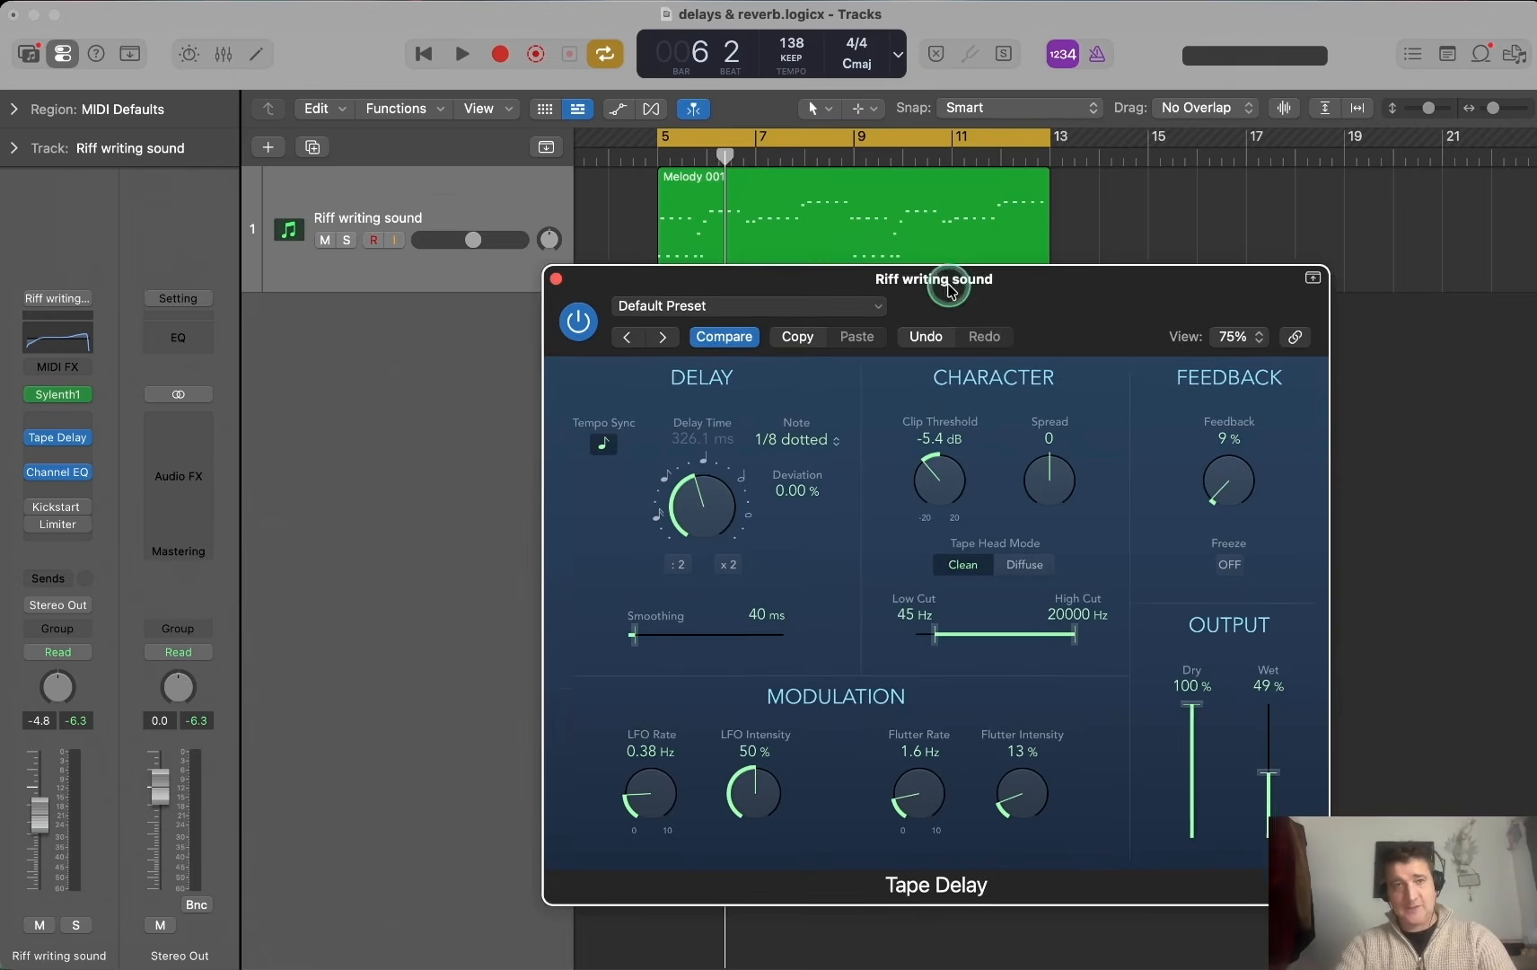
# Set the Tape Delay note value to 1/4, auditioning the riff before and after the change
pyautogui.press('space')
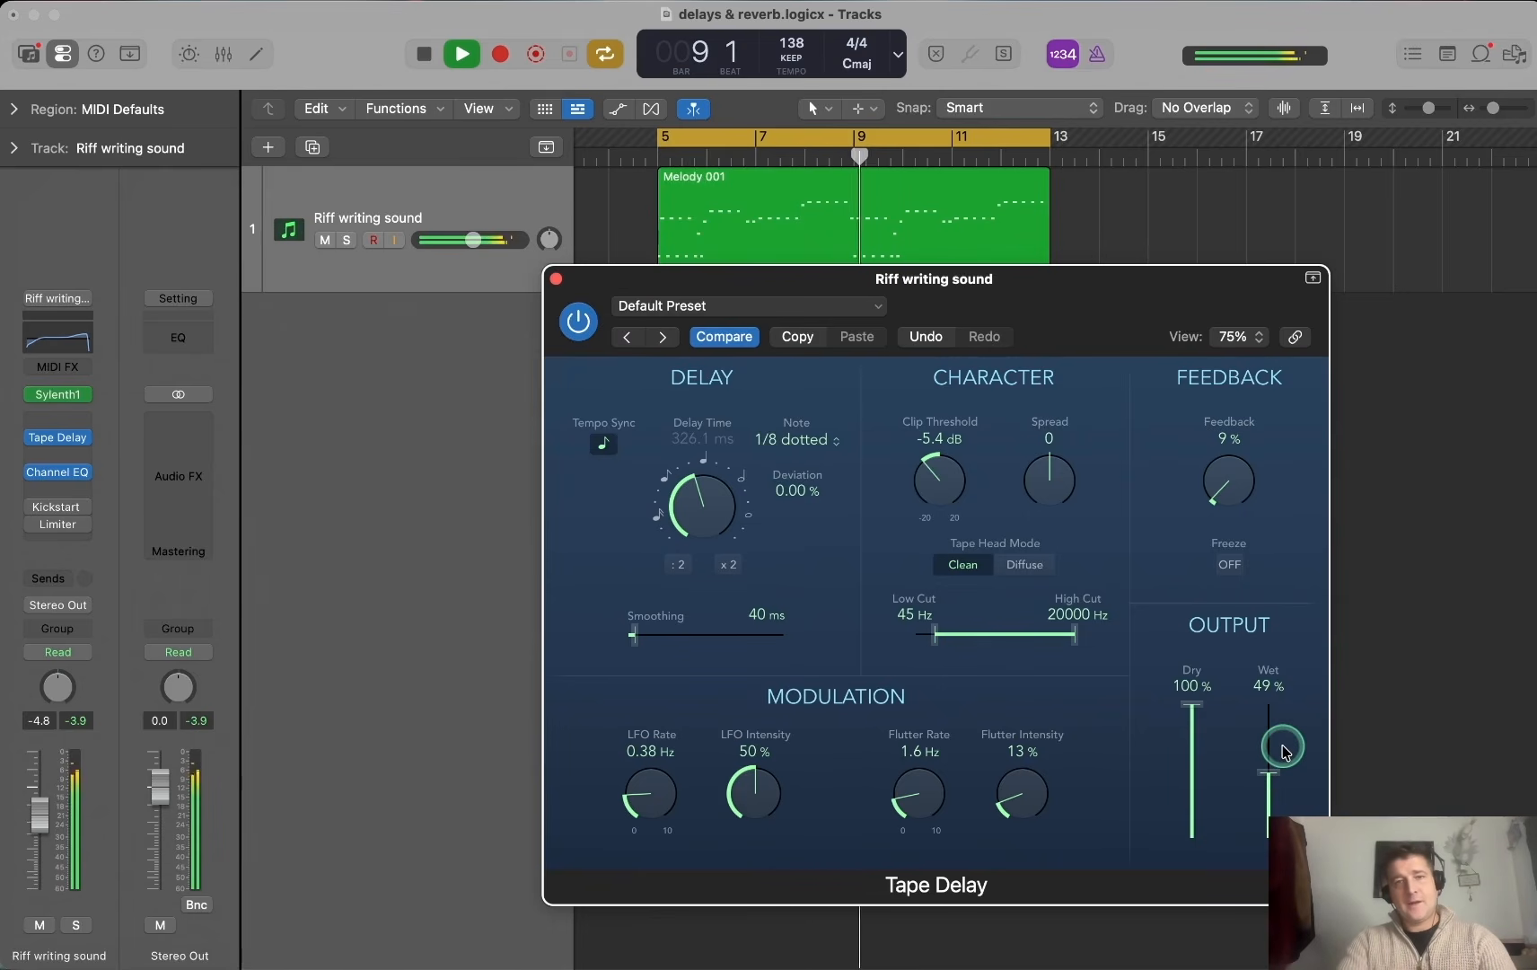
pyautogui.press('space')
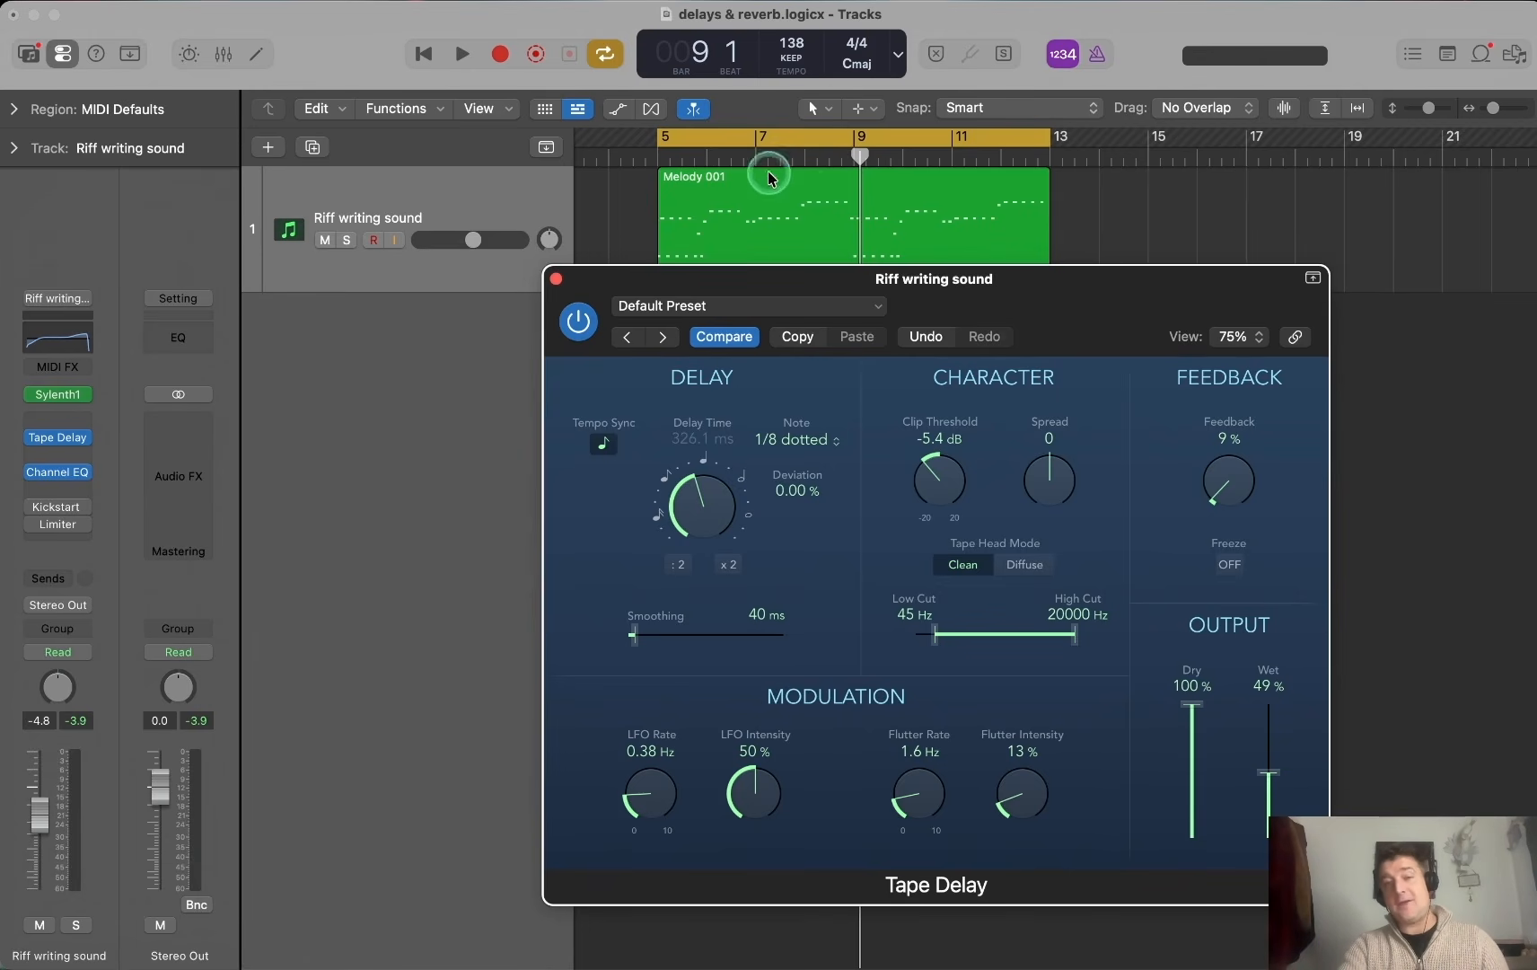
pyautogui.click(798, 440)
pyautogui.click(793, 472)
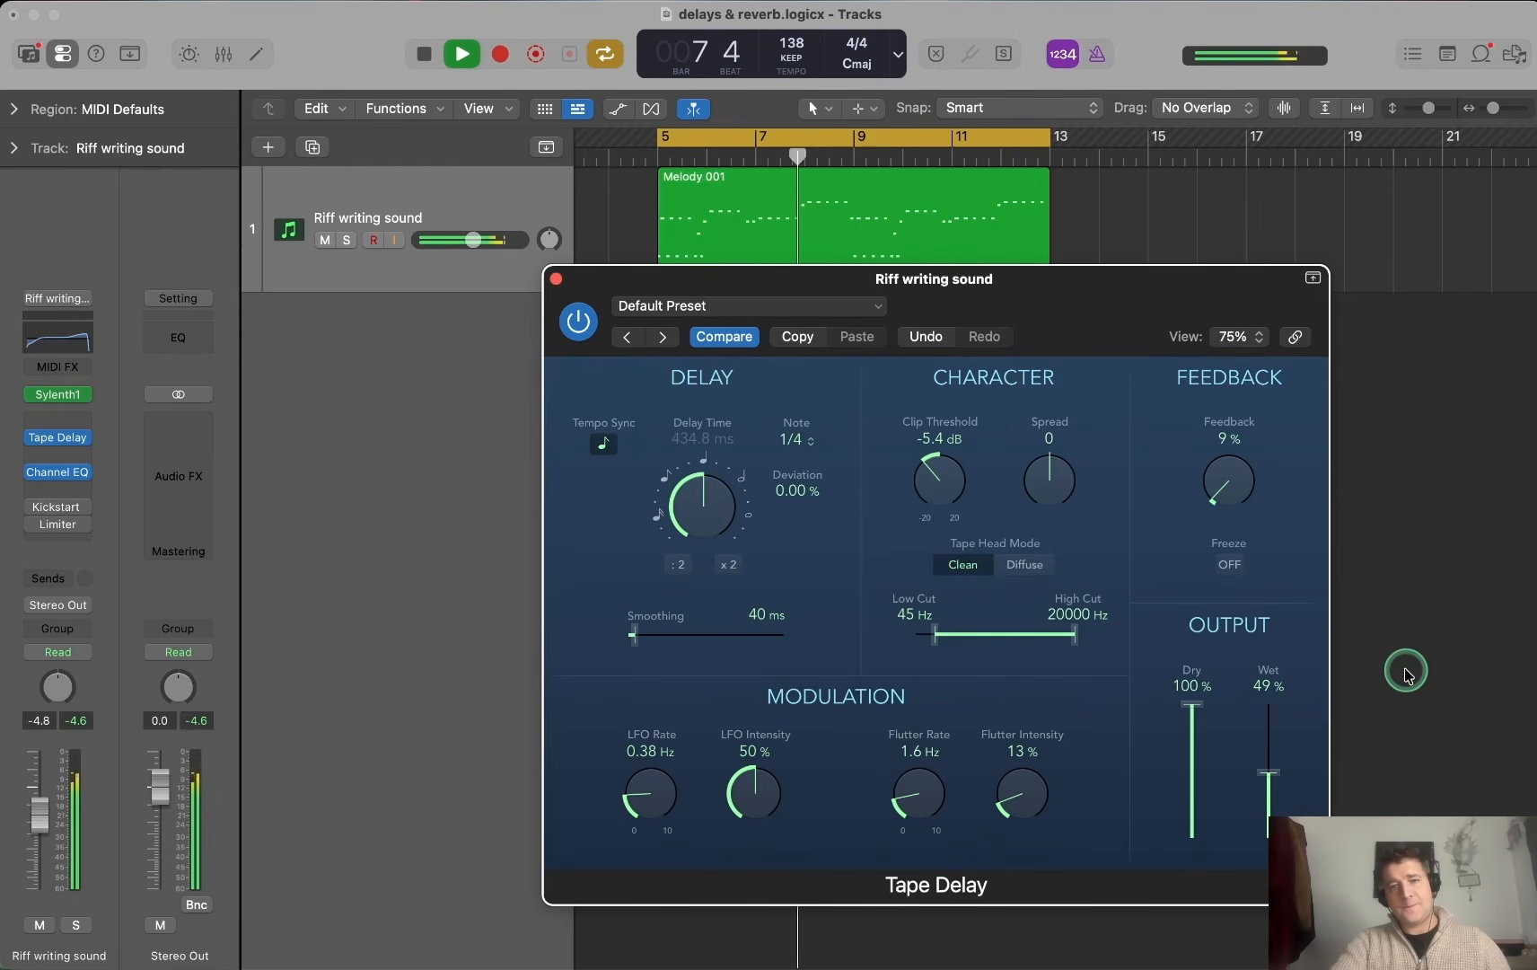
pyautogui.press('space')
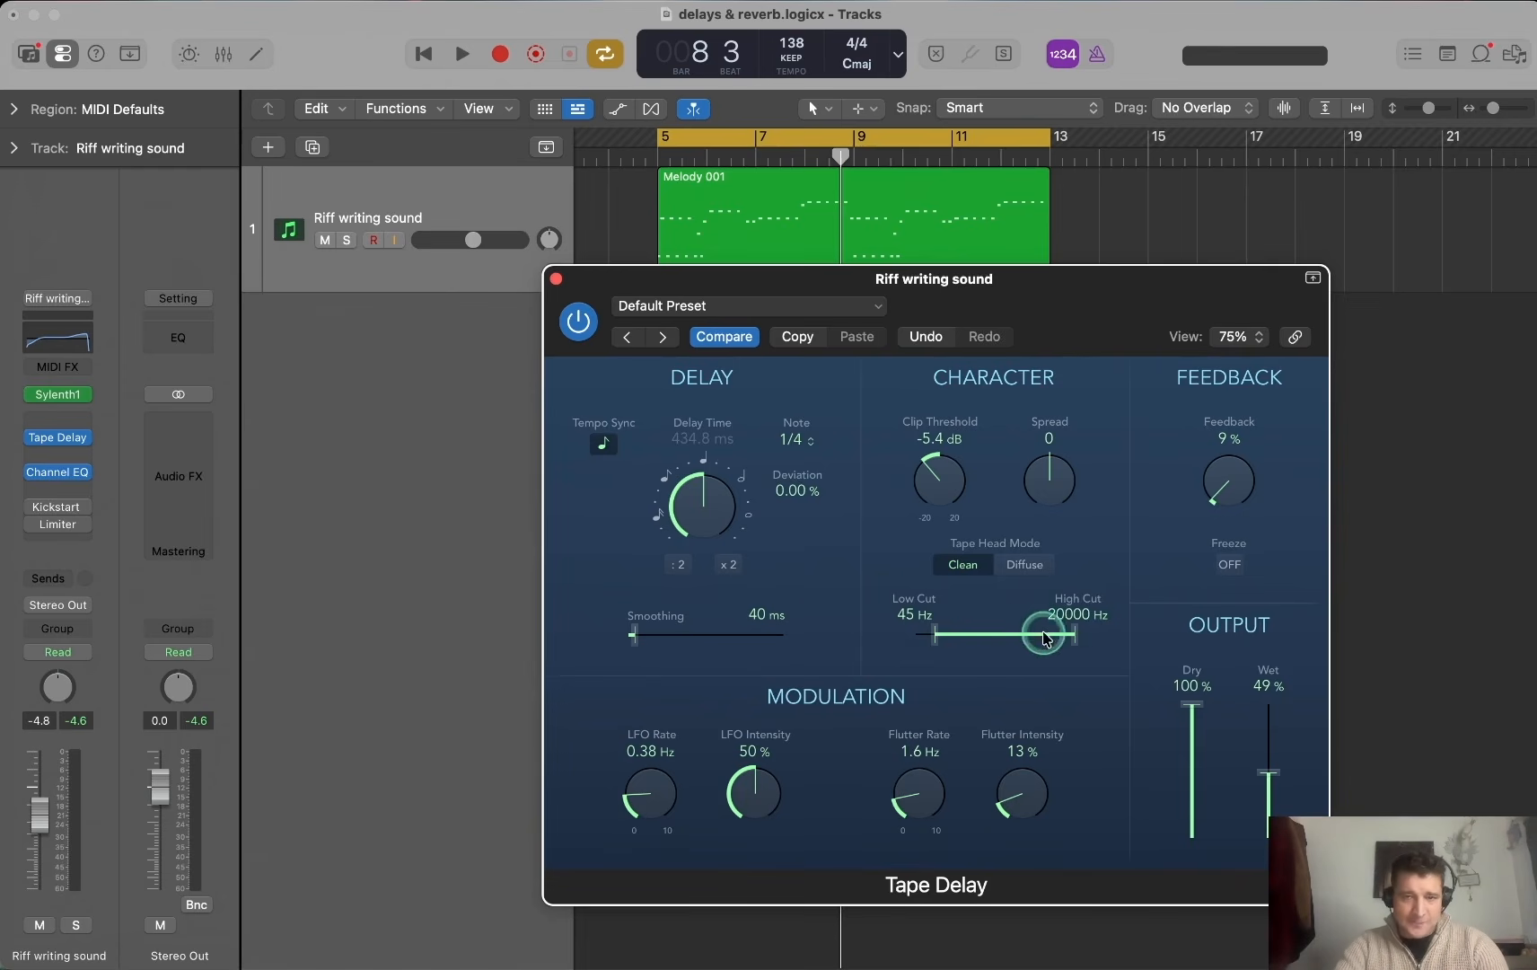
# Try the Tape Delay low cut at 20 Hz and at 2500 Hz, playing the riff at the higher setting
pyautogui.moveTo(935, 634); pyautogui.dragTo(909, 631)
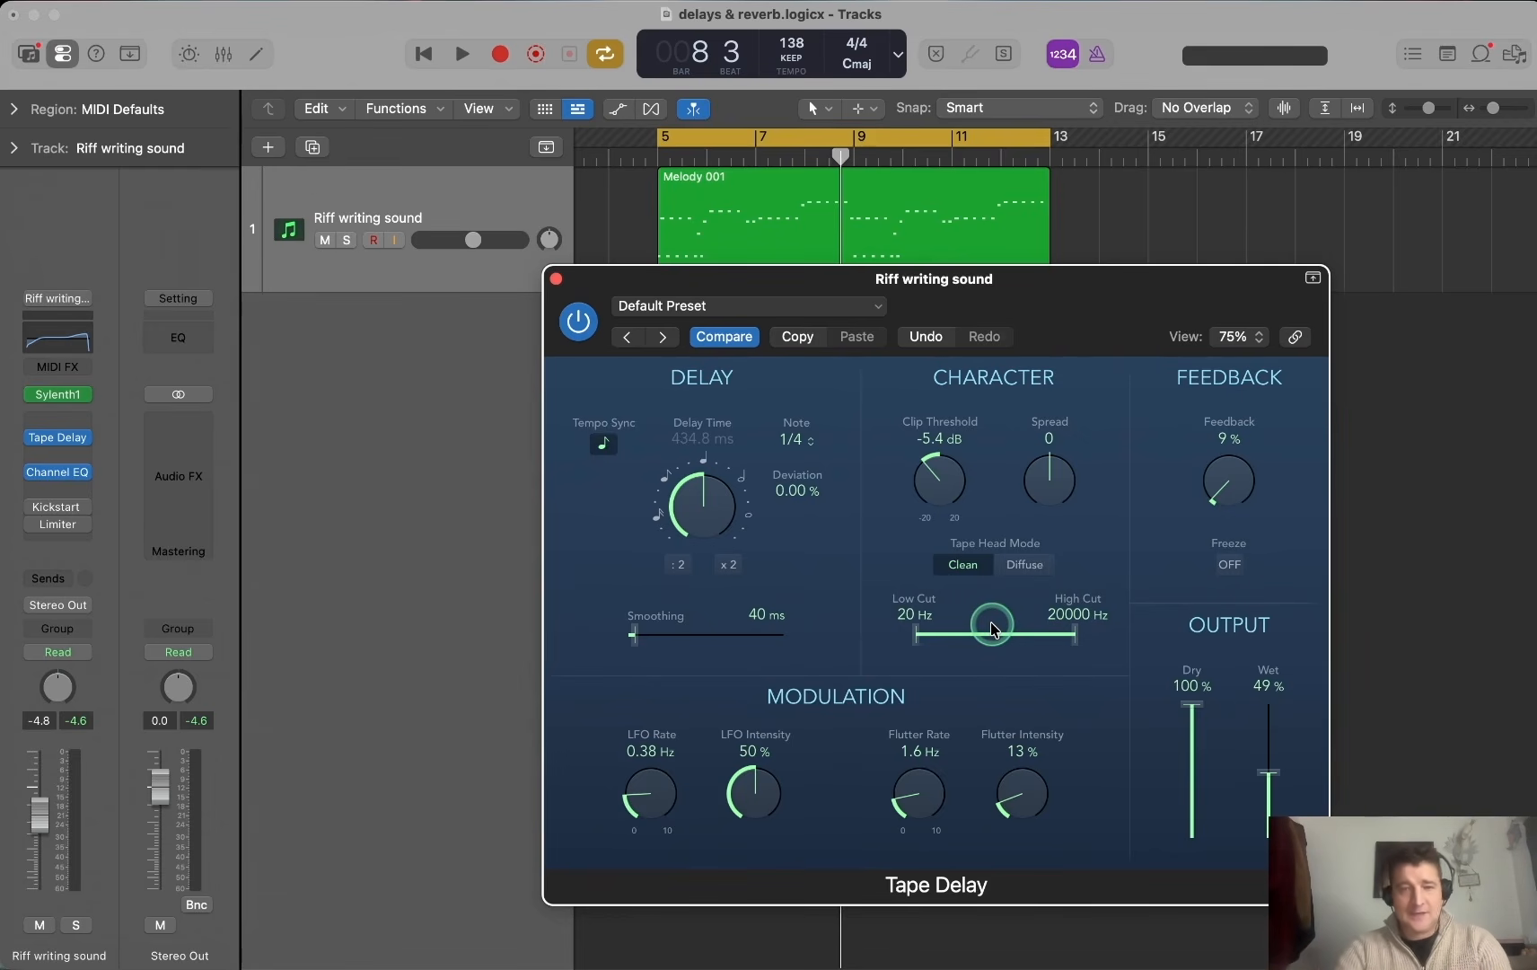
pyautogui.moveTo(915, 633); pyautogui.dragTo(1026, 638)
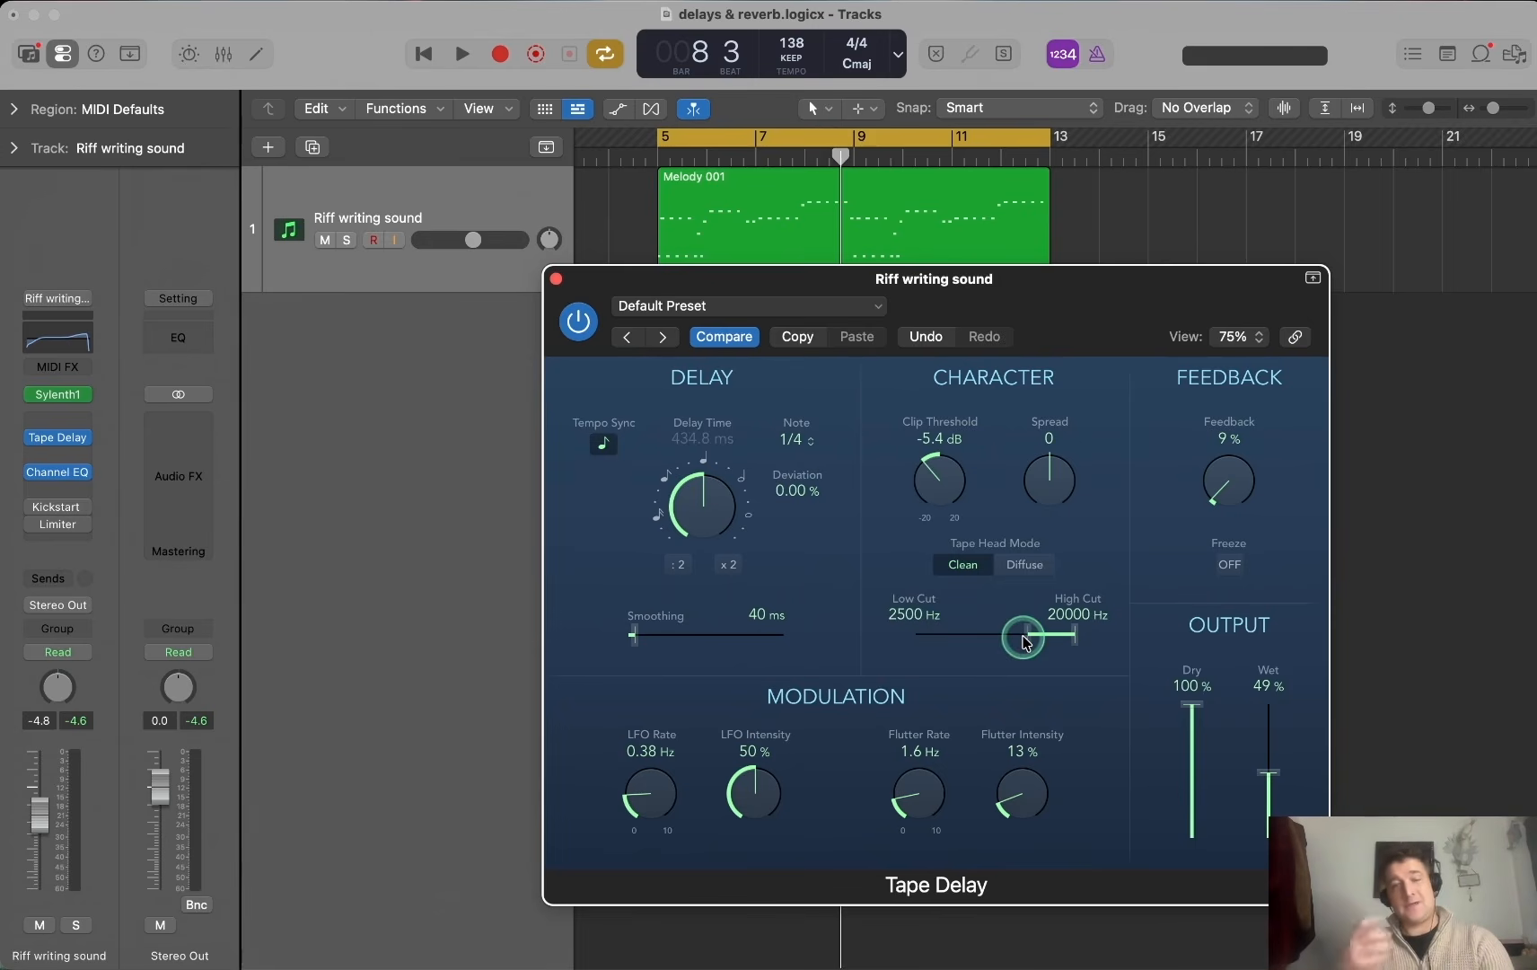
pyautogui.press('space')
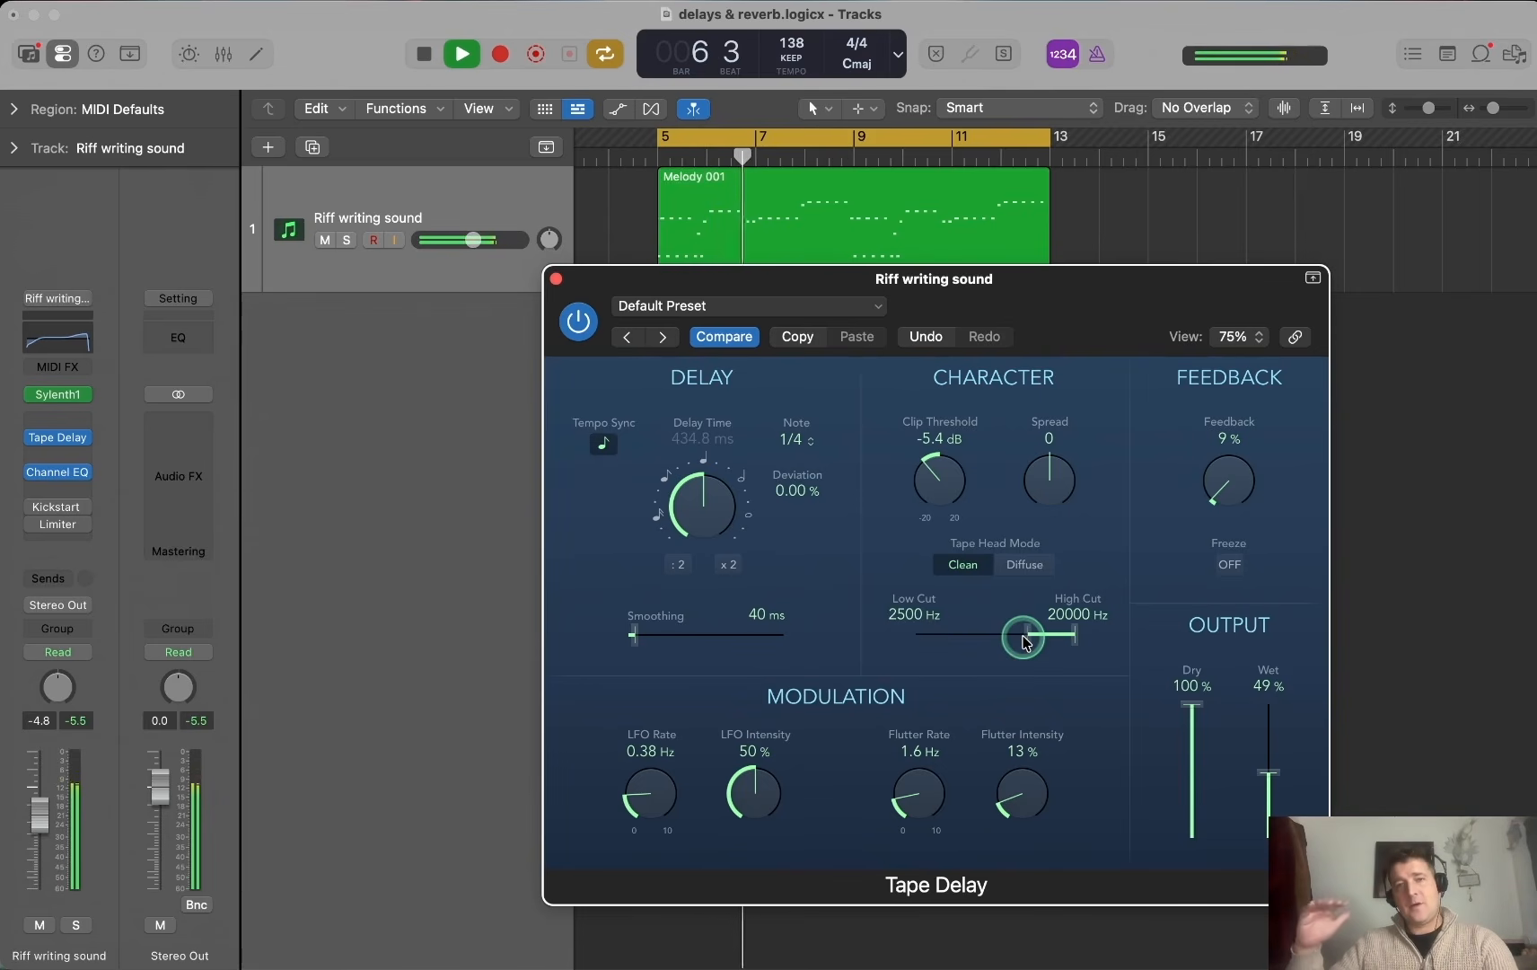
pyautogui.press('space')
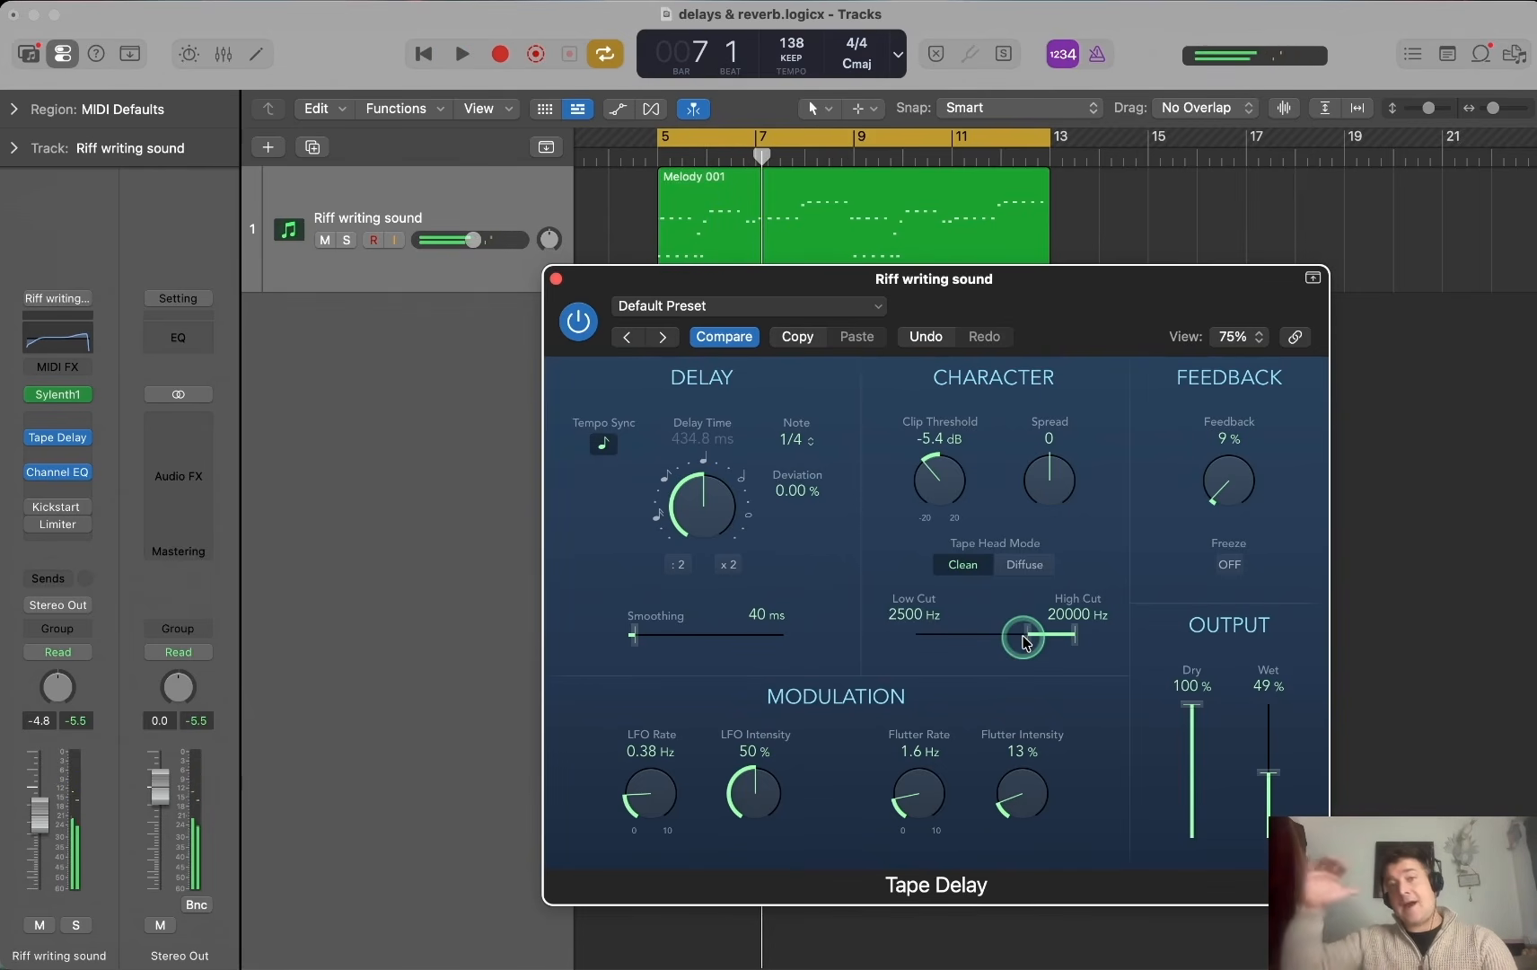
# Set the Tape Delay low cut to 430 Hz and audition the riff
pyautogui.moveTo(1026, 641); pyautogui.dragTo(990, 636)
pyautogui.press('space')
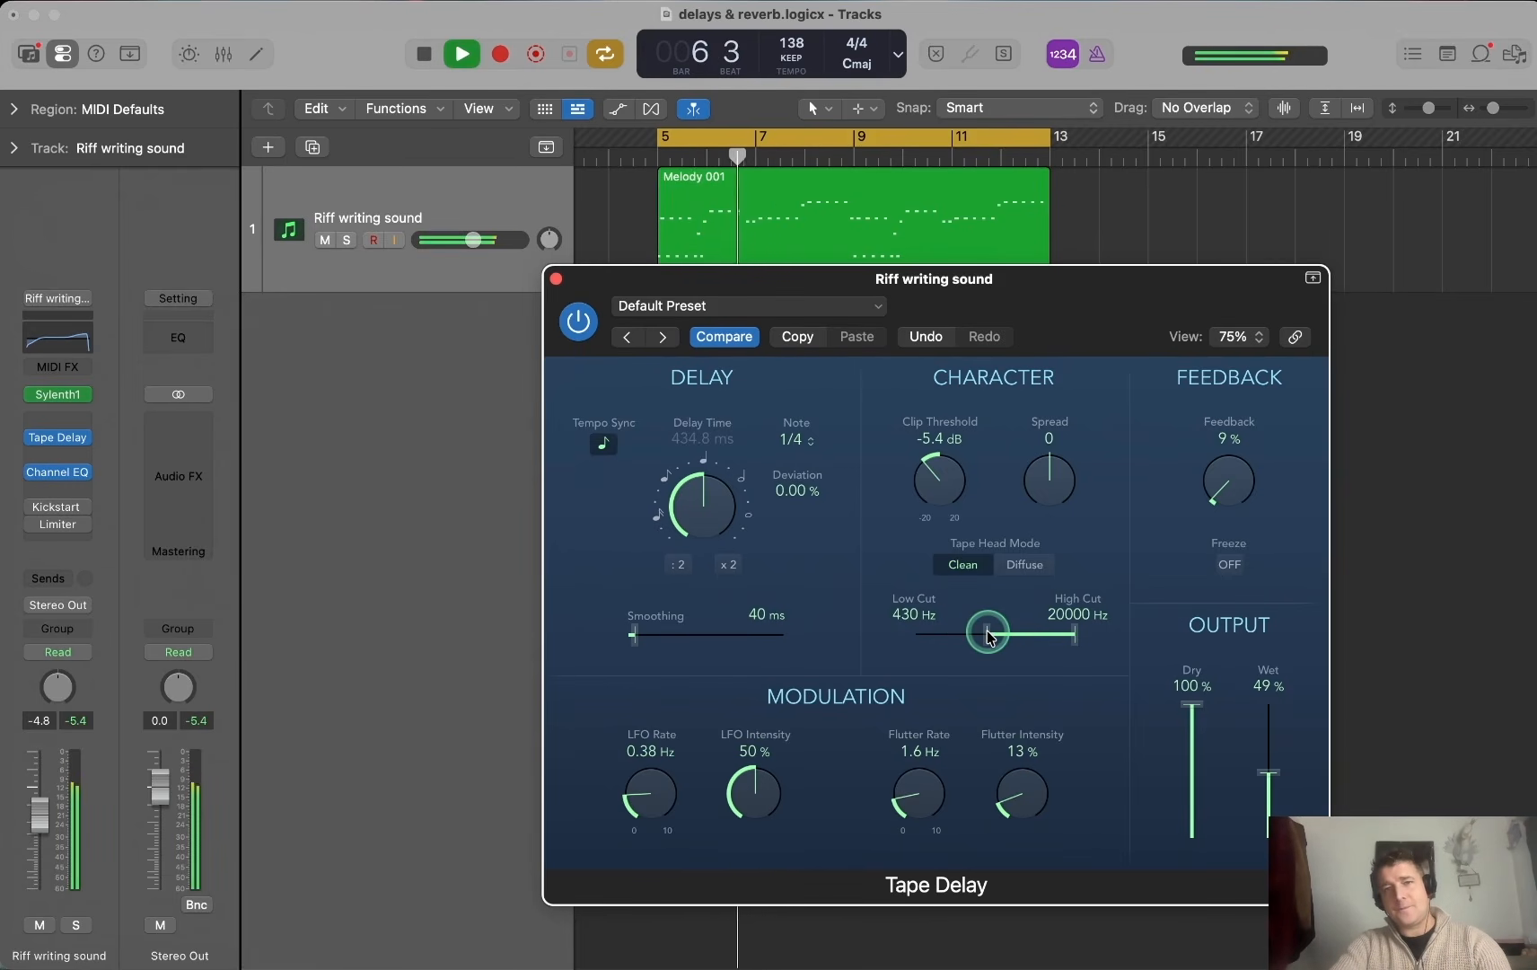
pyautogui.press('space')
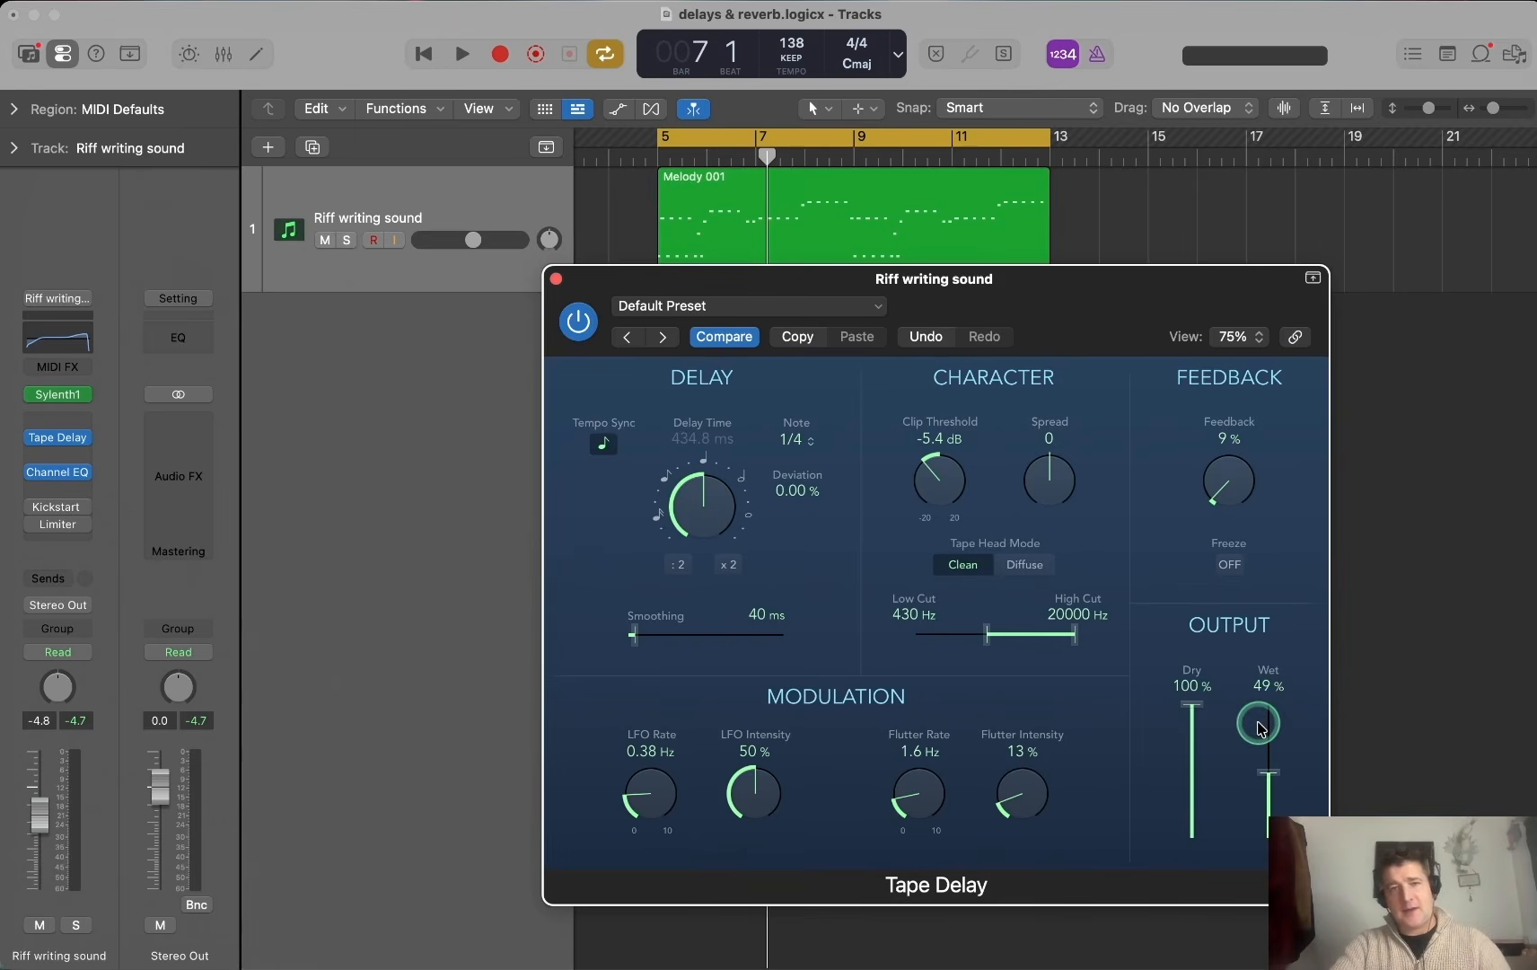
# Drop the Tape Delay wet output to 0%, play the riff, and raise the wet level by ear to 34%
pyautogui.moveTo(1260, 729); pyautogui.dragTo(1265, 813)
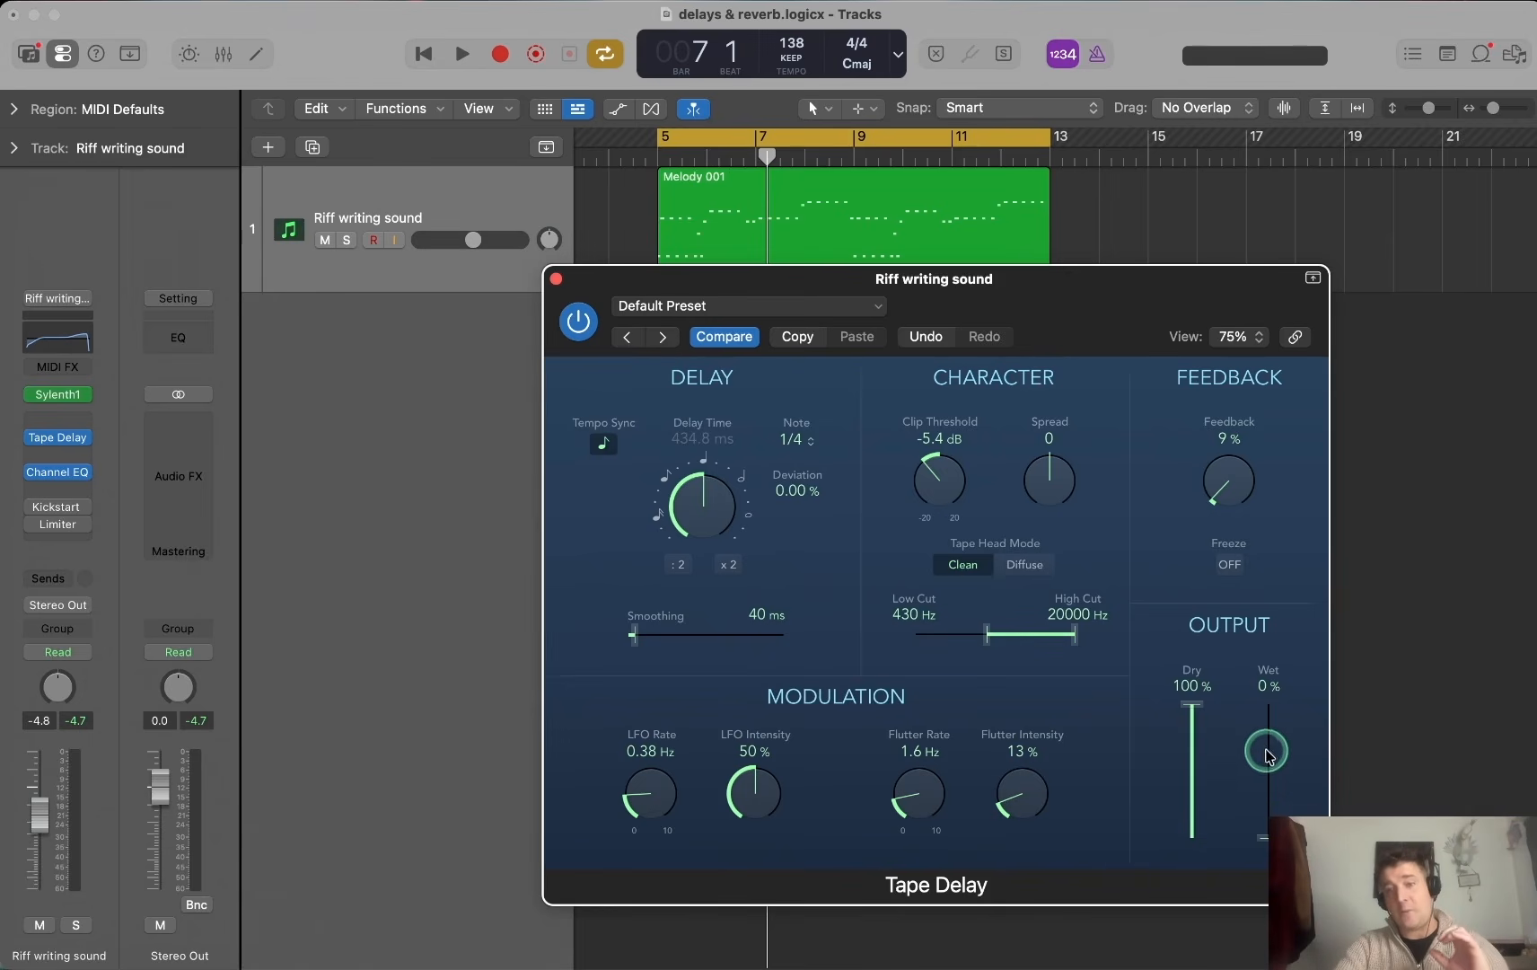
pyautogui.press('space')
pyautogui.moveTo(1263, 743)
pyautogui.mouseDown()
pyautogui.moveTo(1270, 769)
pyautogui.moveTo(1276, 741)
pyautogui.mouseUp()
pyautogui.press('space')
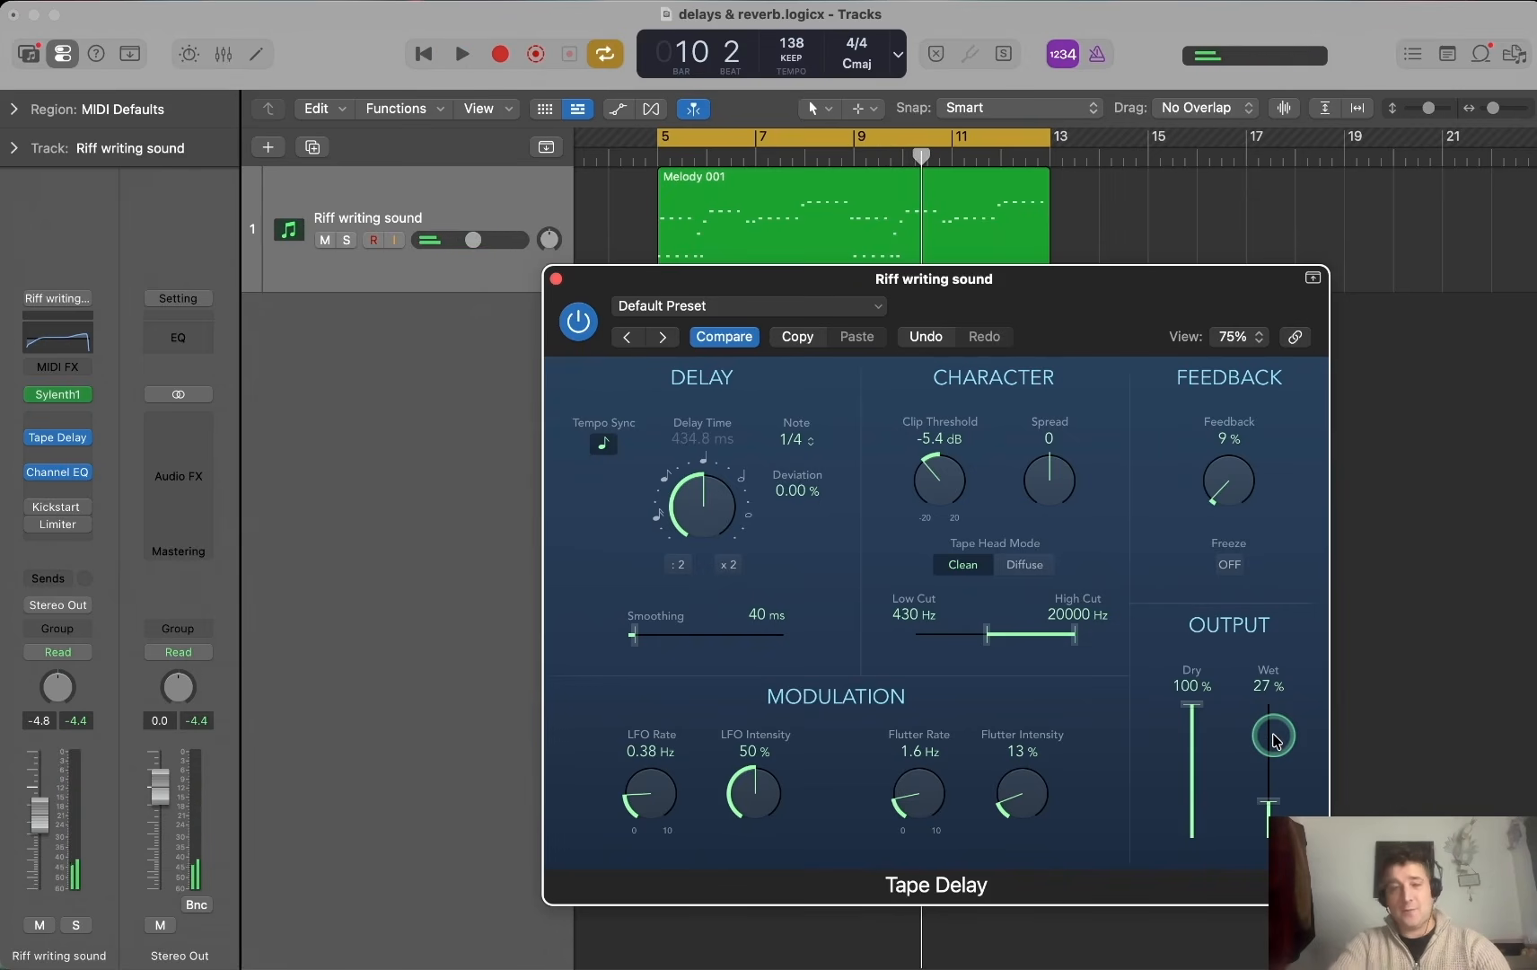
pyautogui.press('space')
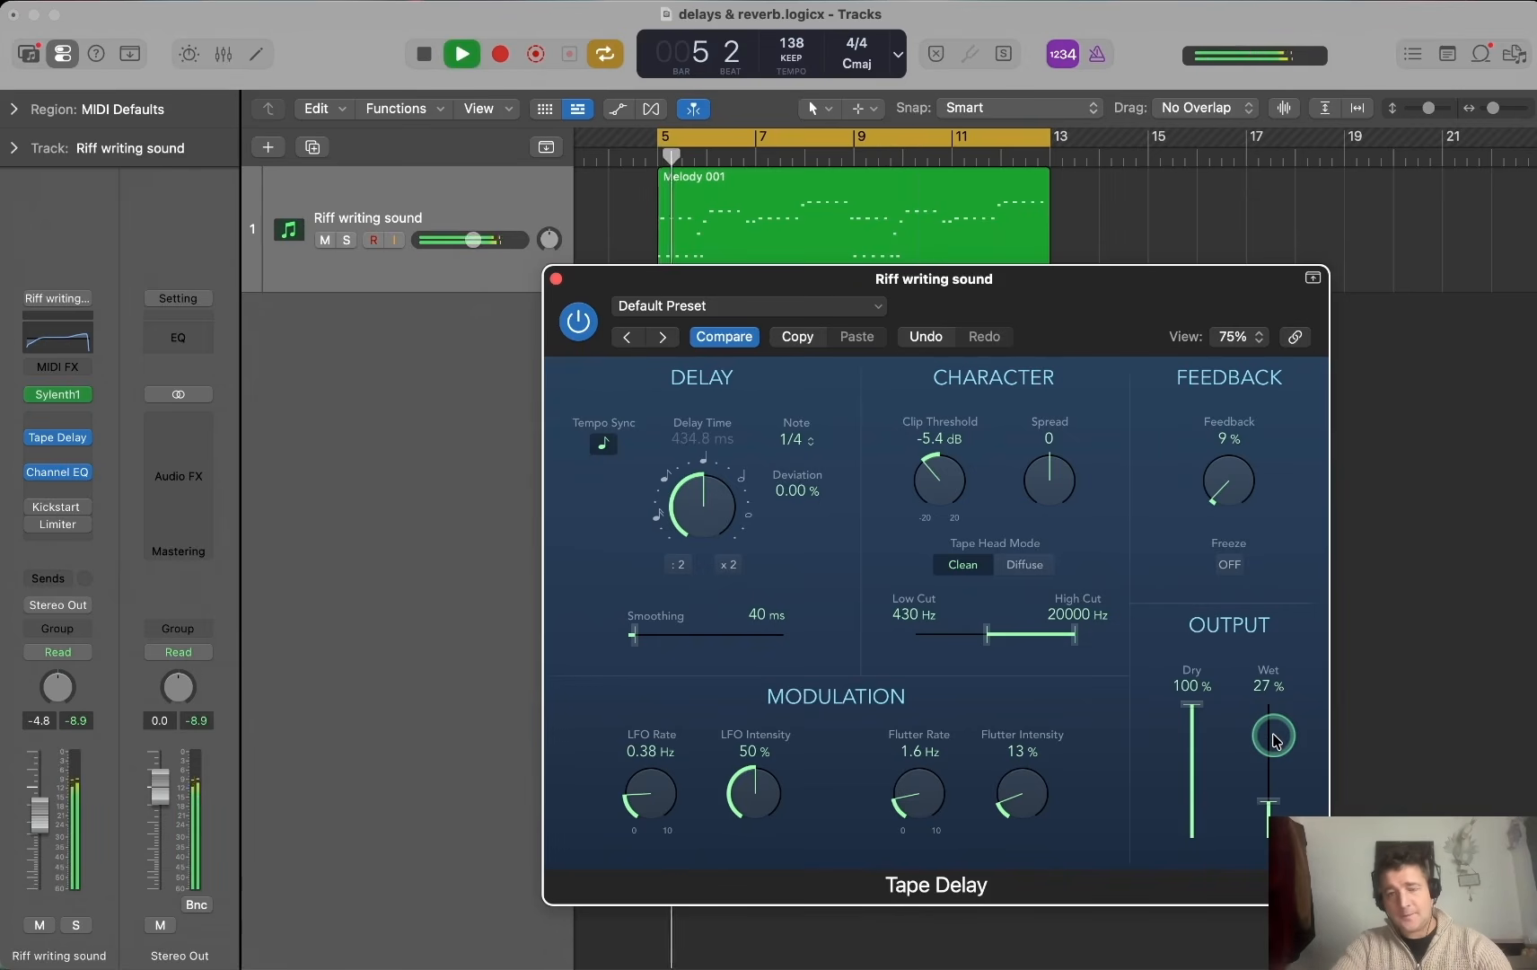
pyautogui.moveTo(1276, 739); pyautogui.dragTo(1281, 757)
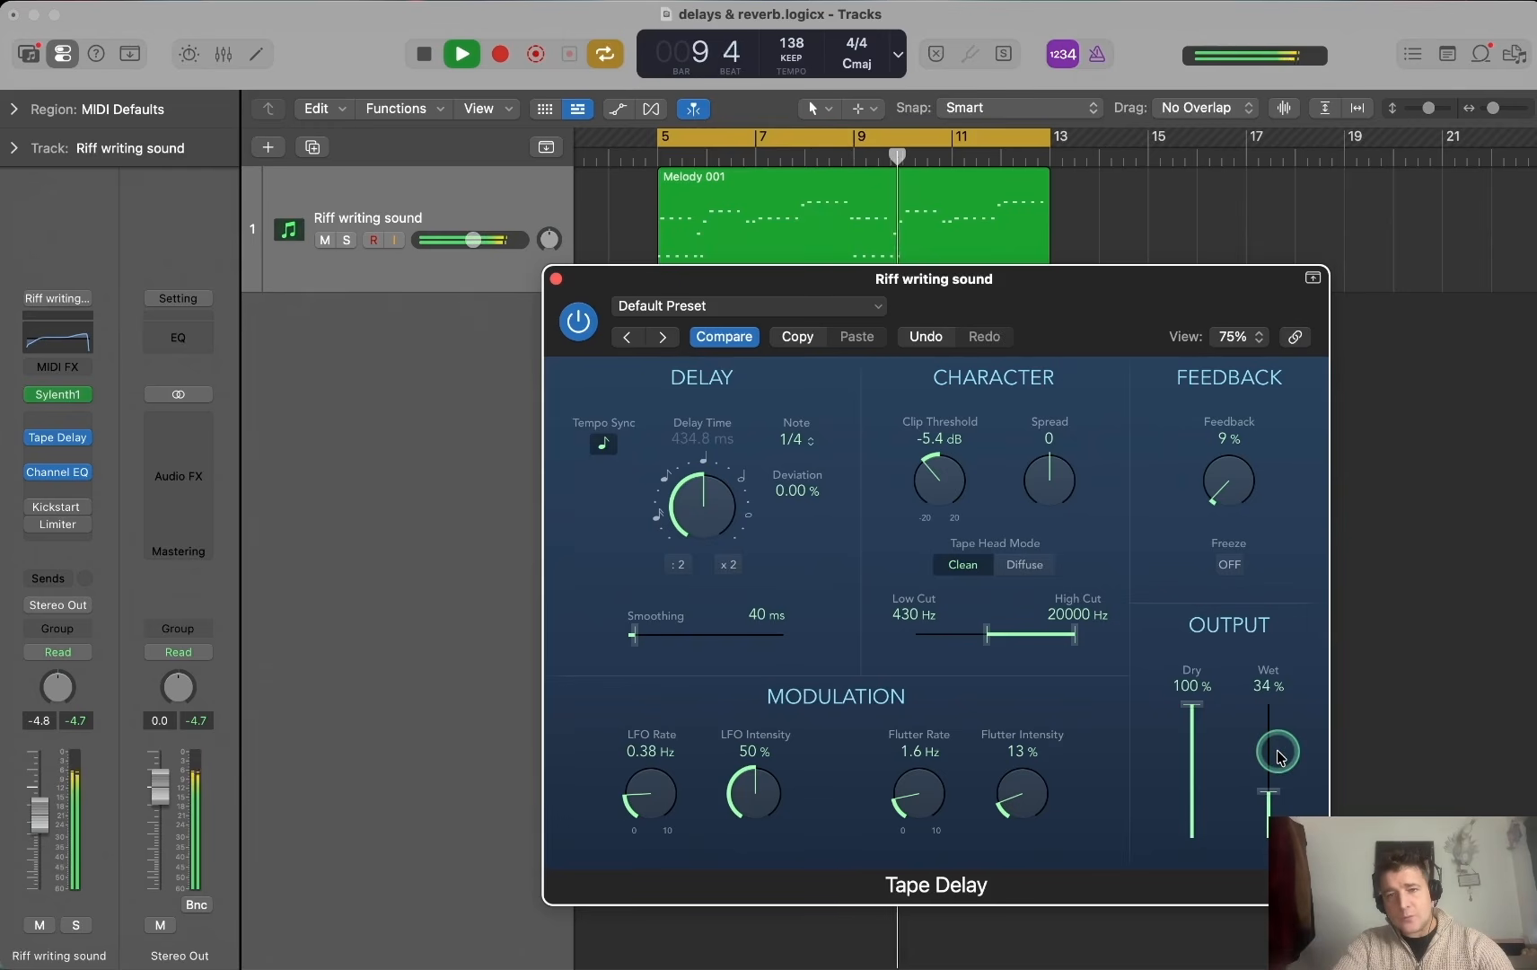
pyautogui.press('space')
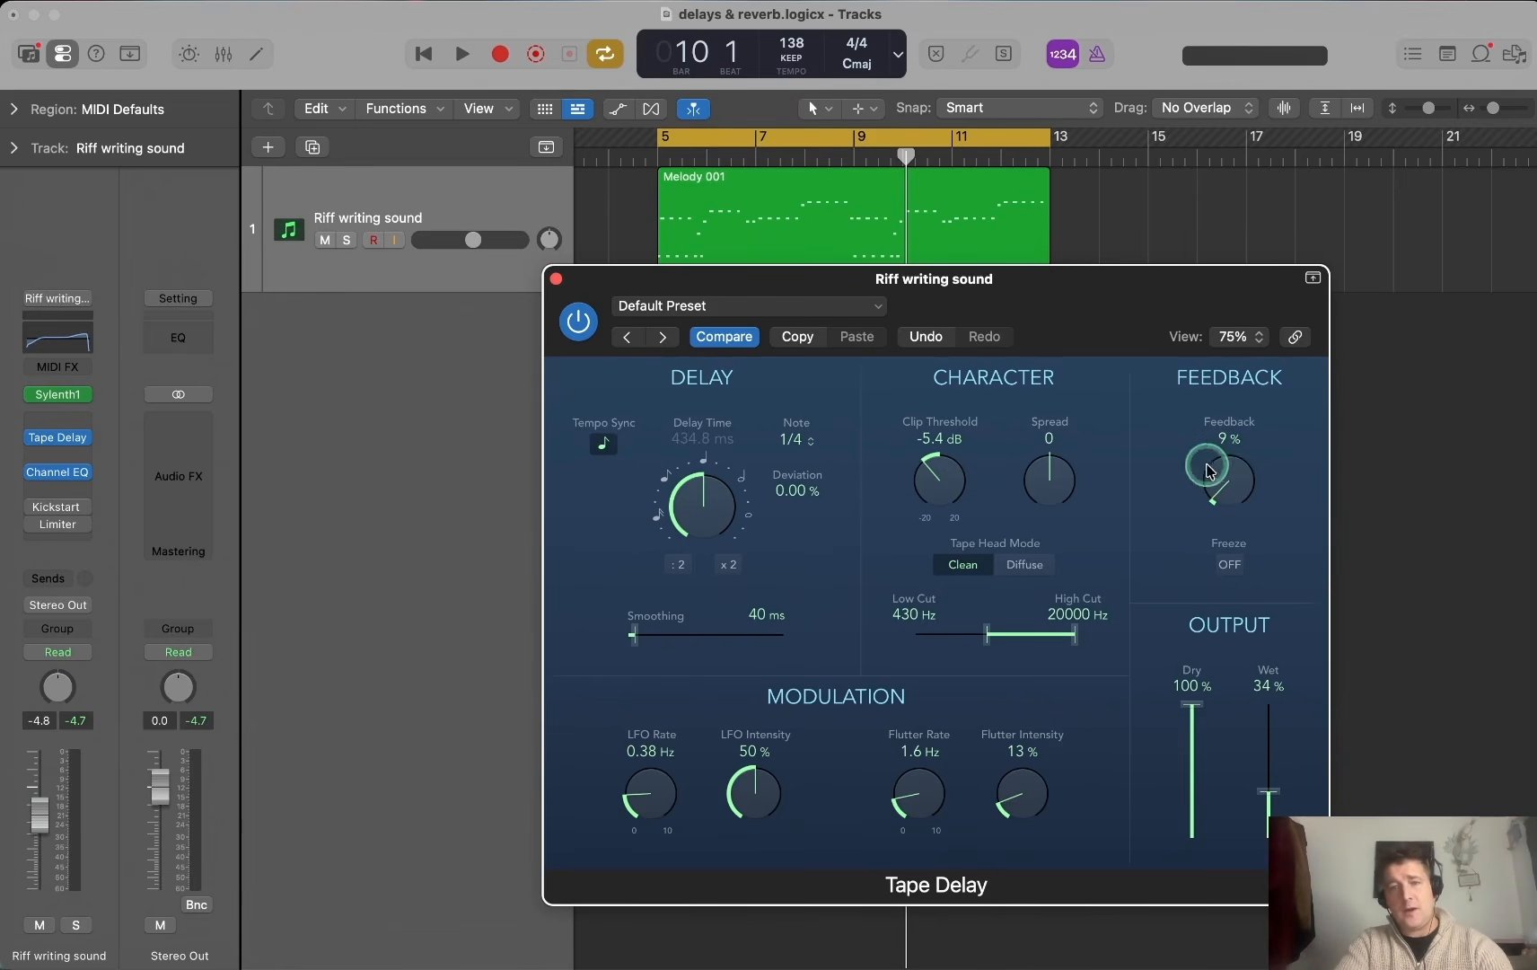
# Compare the riff at the low feedback setting and at 85%, and settle the Tape Delay feedback at 44%
pyautogui.press('space')
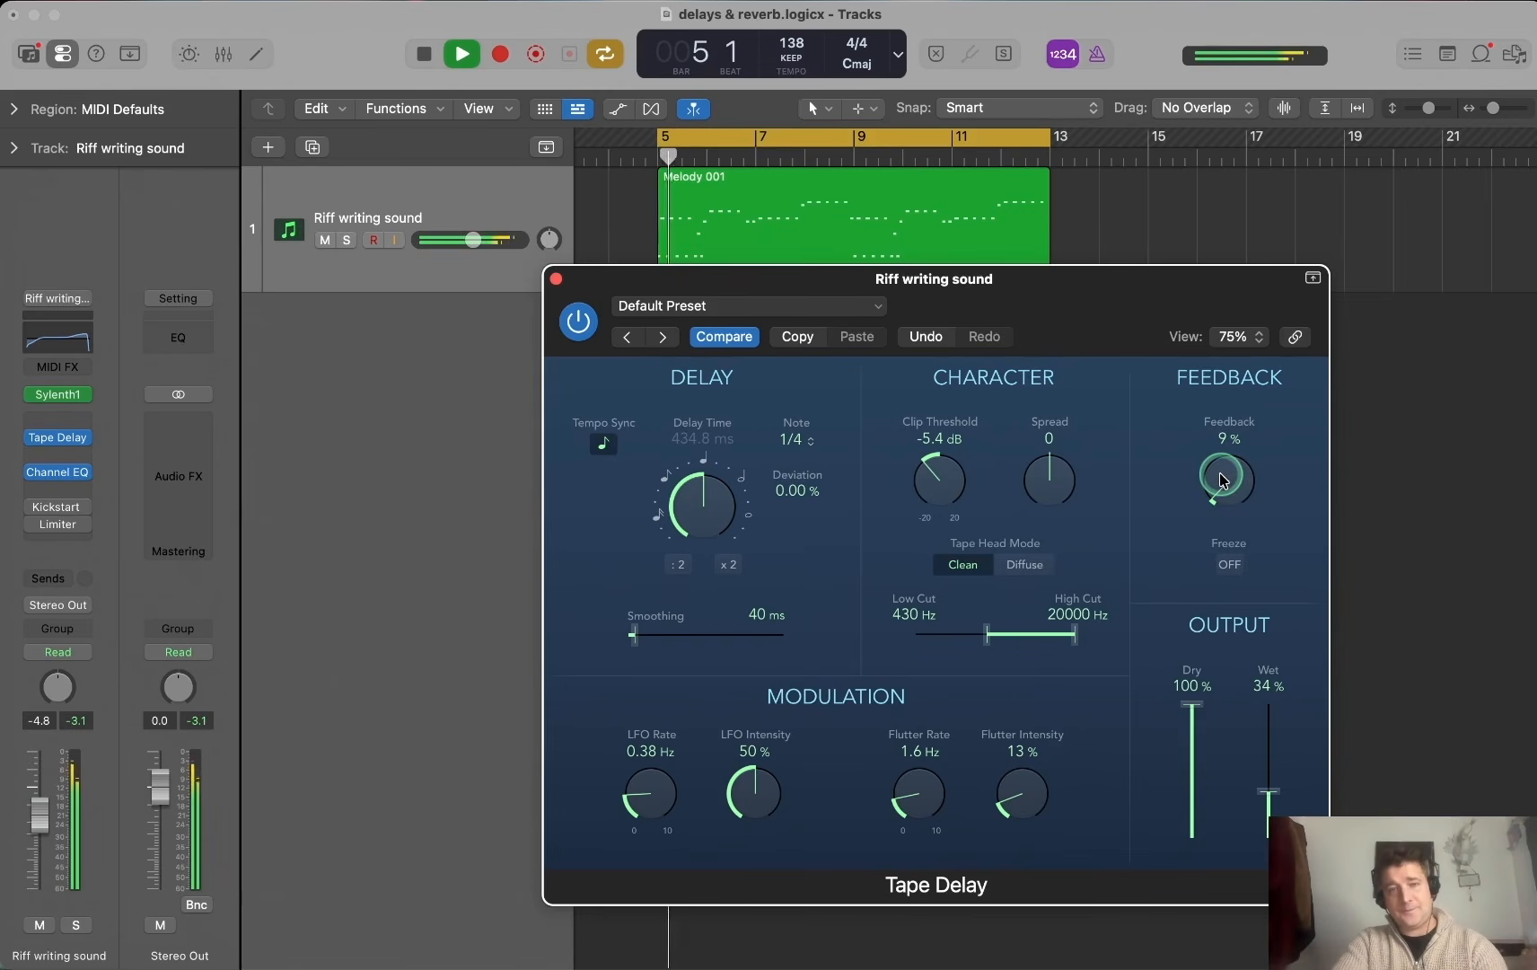
pyautogui.press('space')
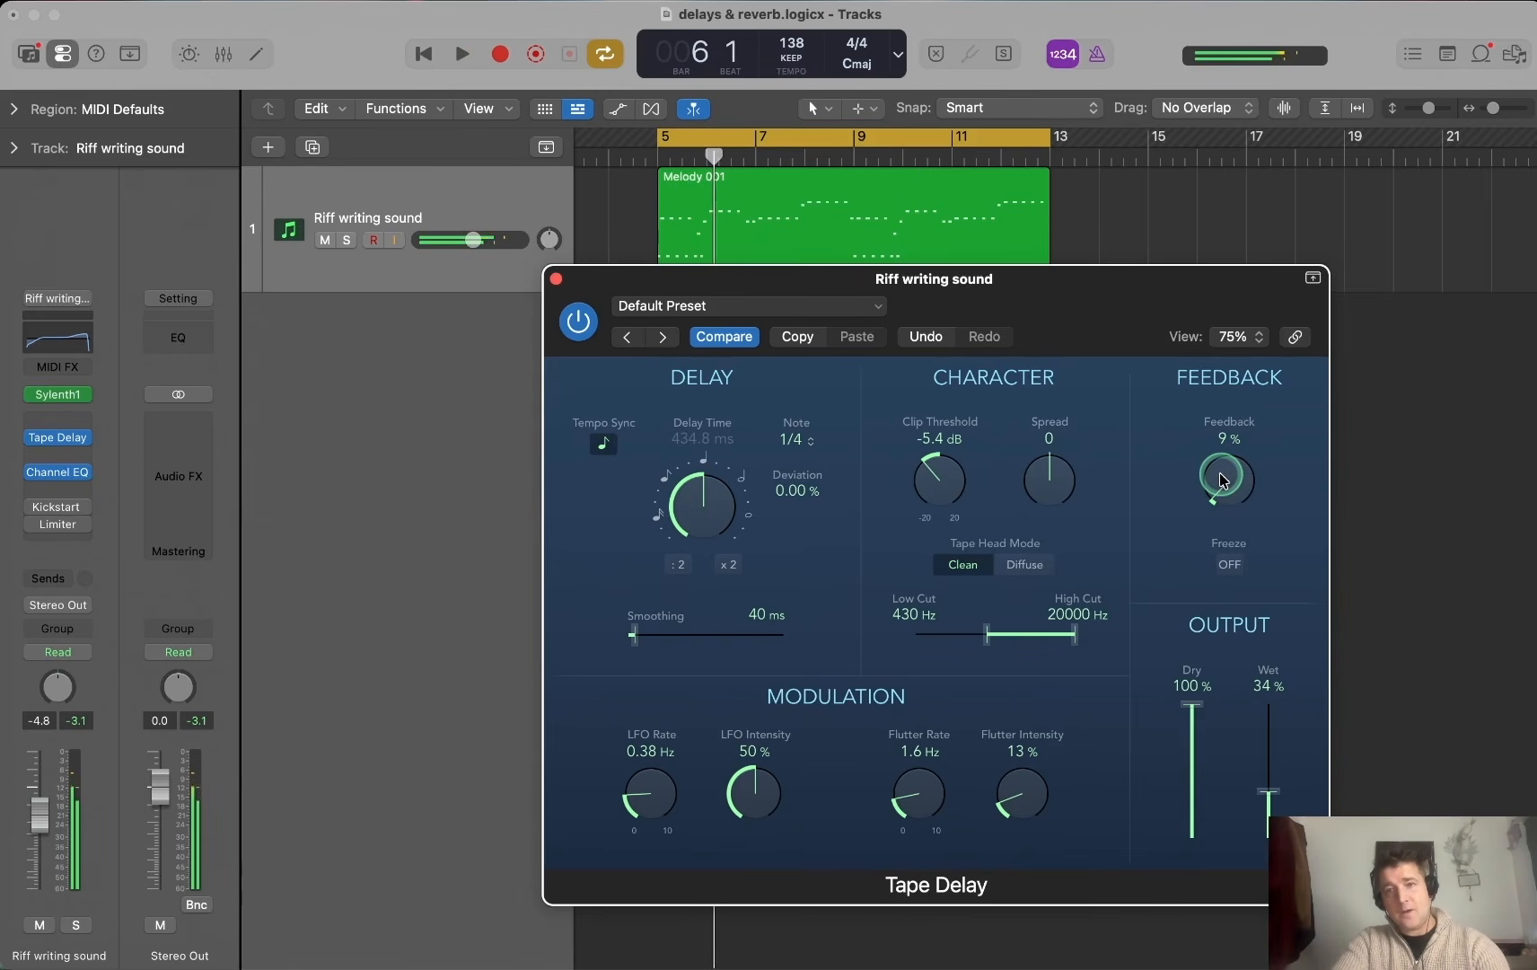
pyautogui.moveTo(1223, 478); pyautogui.dragTo(1208, 360)
pyautogui.press('space')
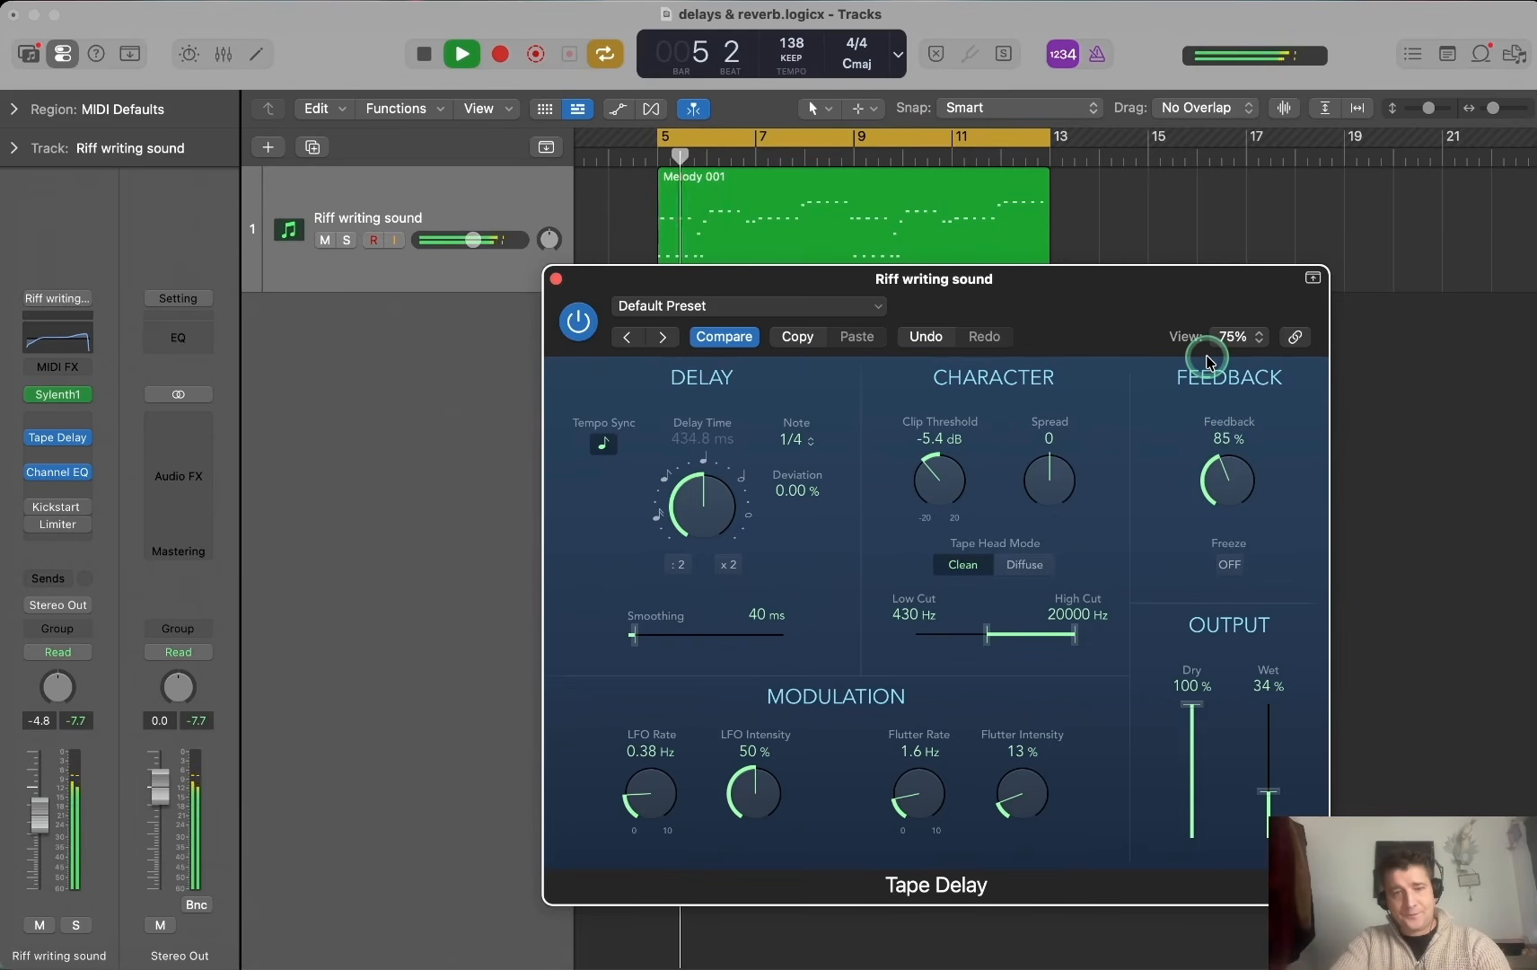
pyautogui.press('space')
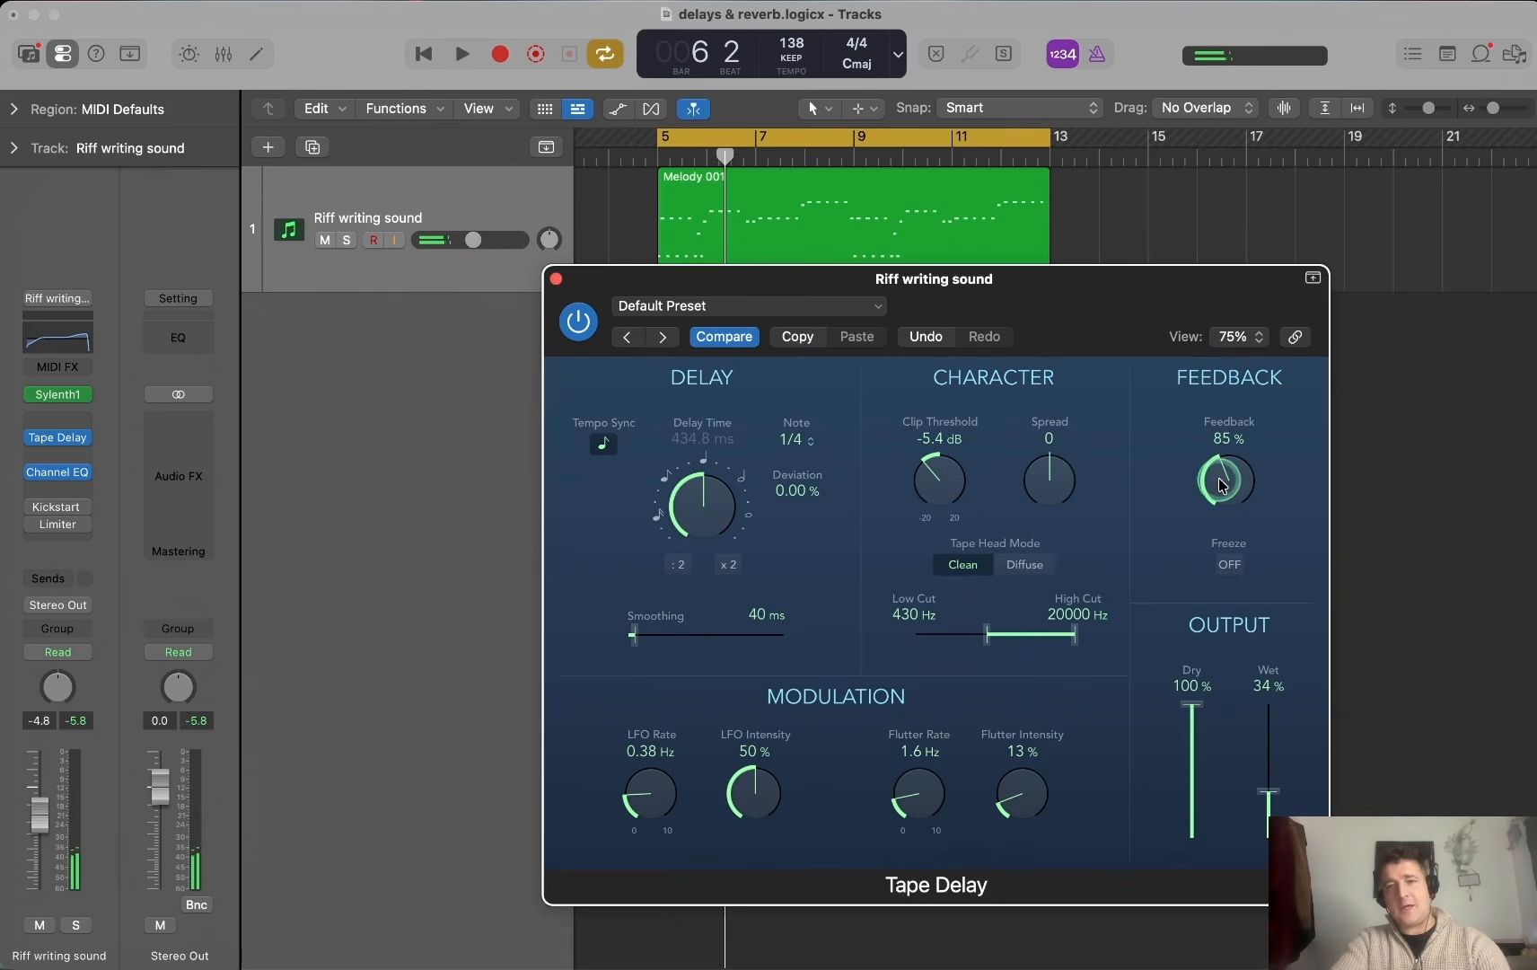
pyautogui.moveTo(1221, 480); pyautogui.dragTo(1211, 547)
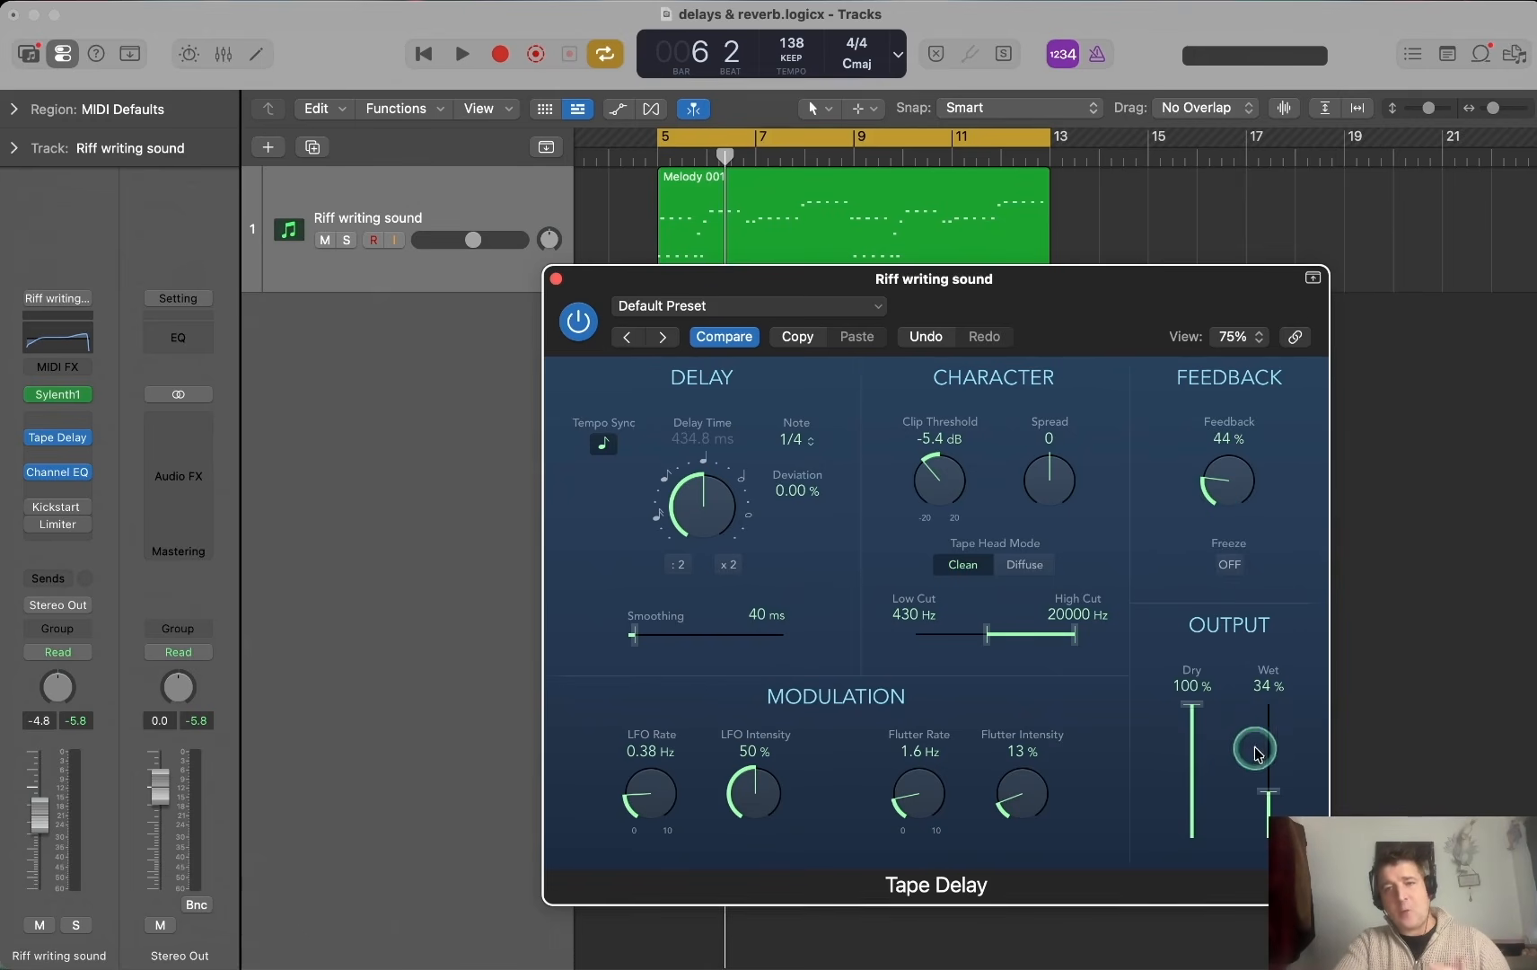
# Lower the Tape Delay feedback to 10% and audition the riff
pyautogui.moveTo(1233, 481); pyautogui.dragTo(1230, 511)
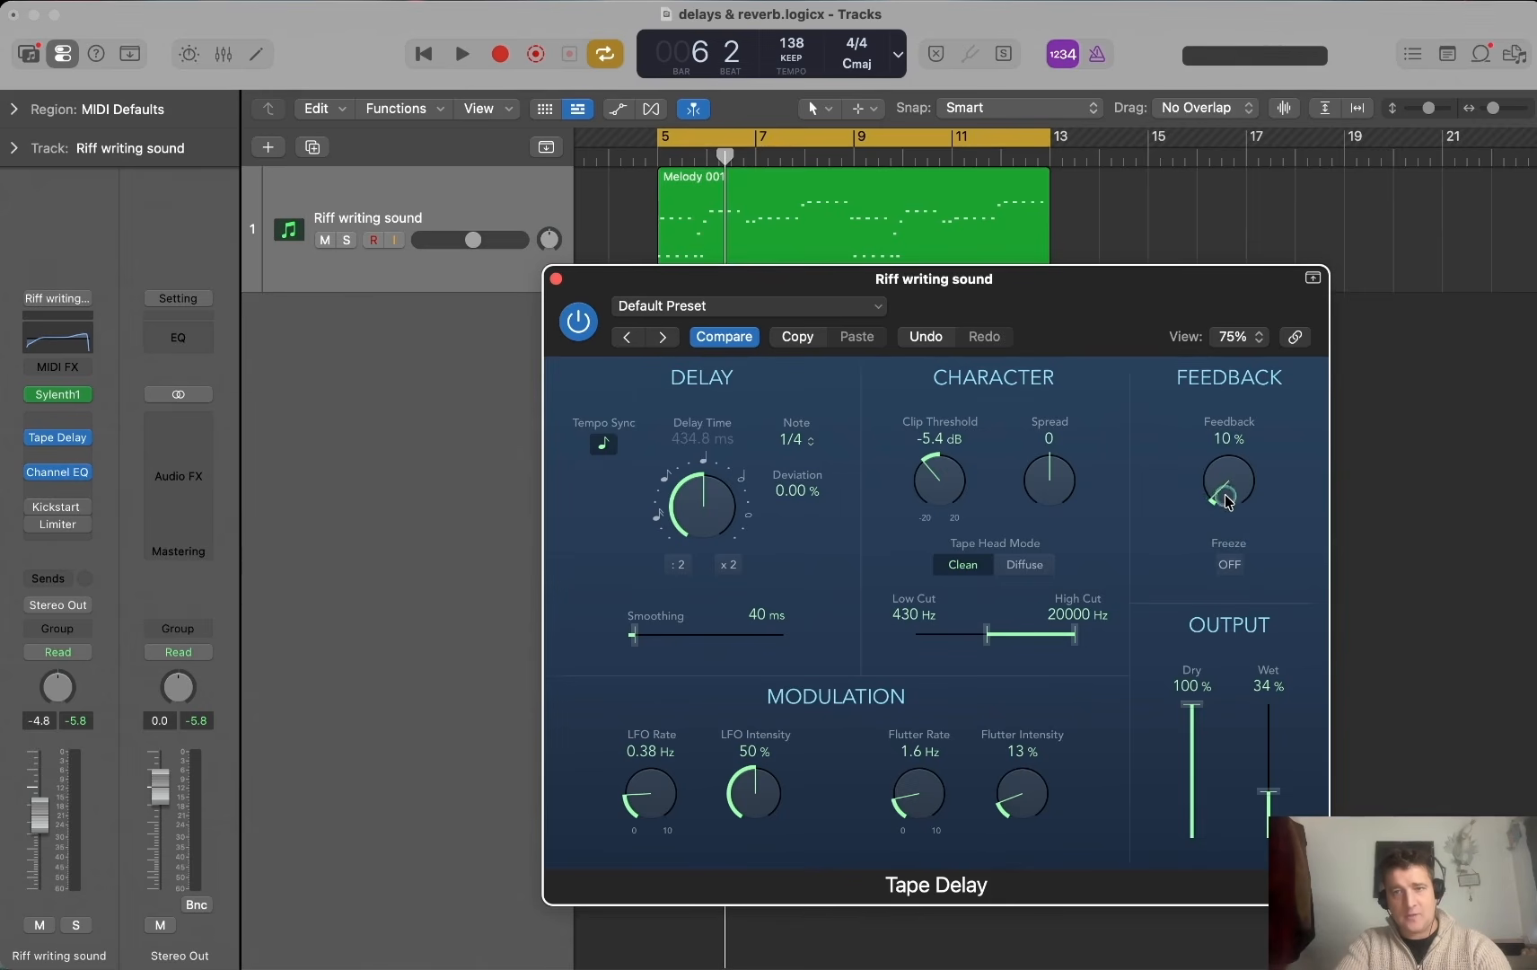
pyautogui.press('space')
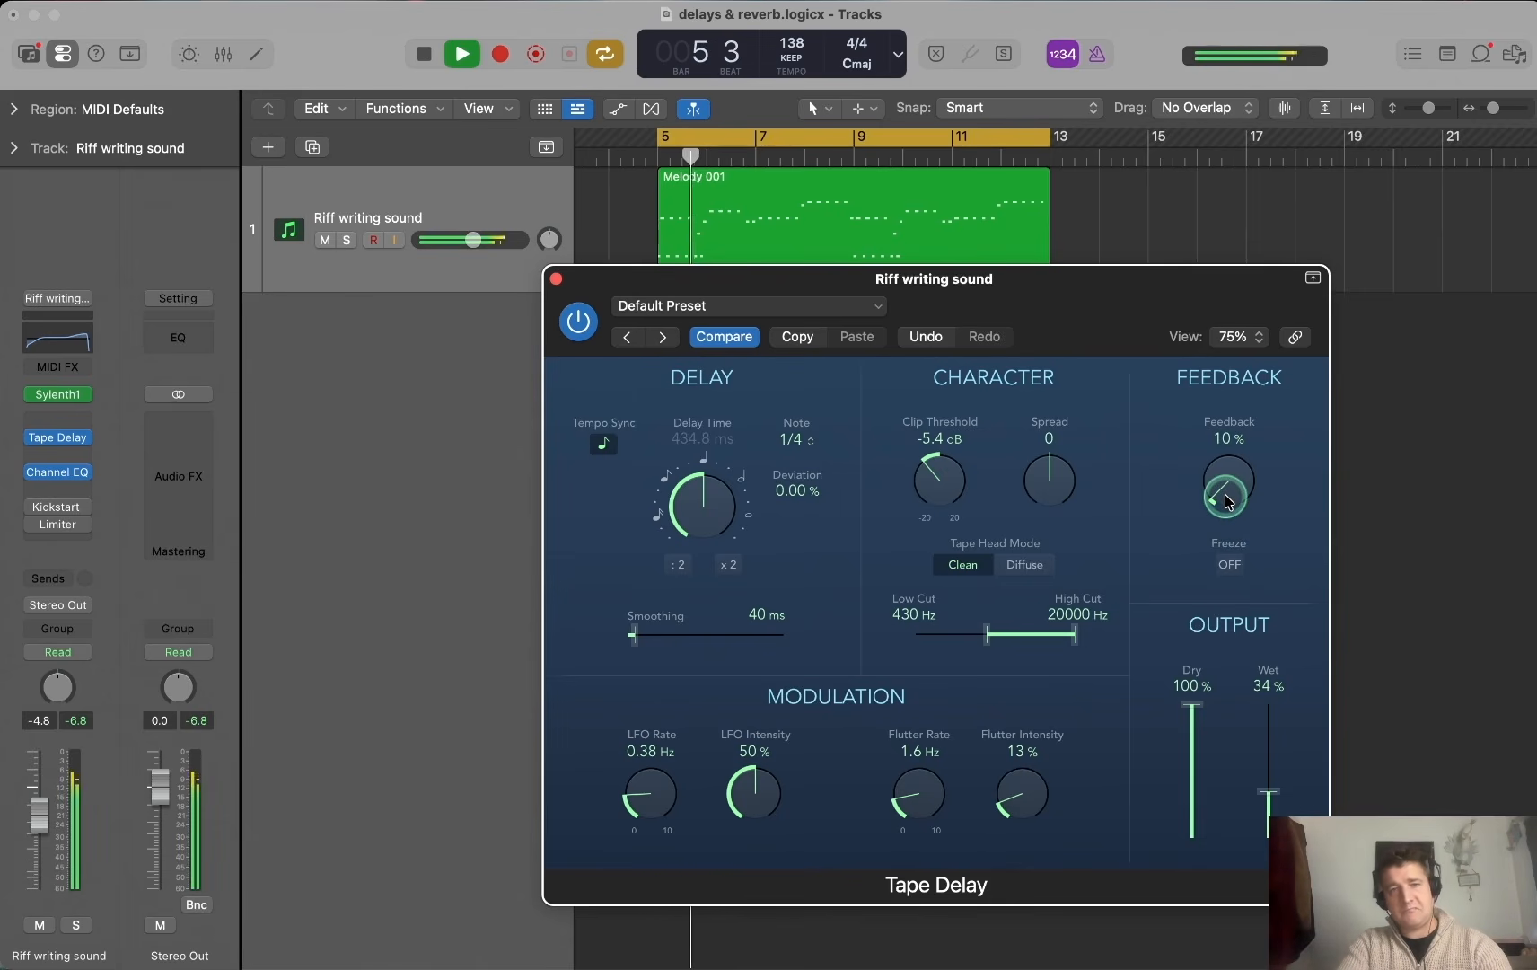
pyautogui.press('space')
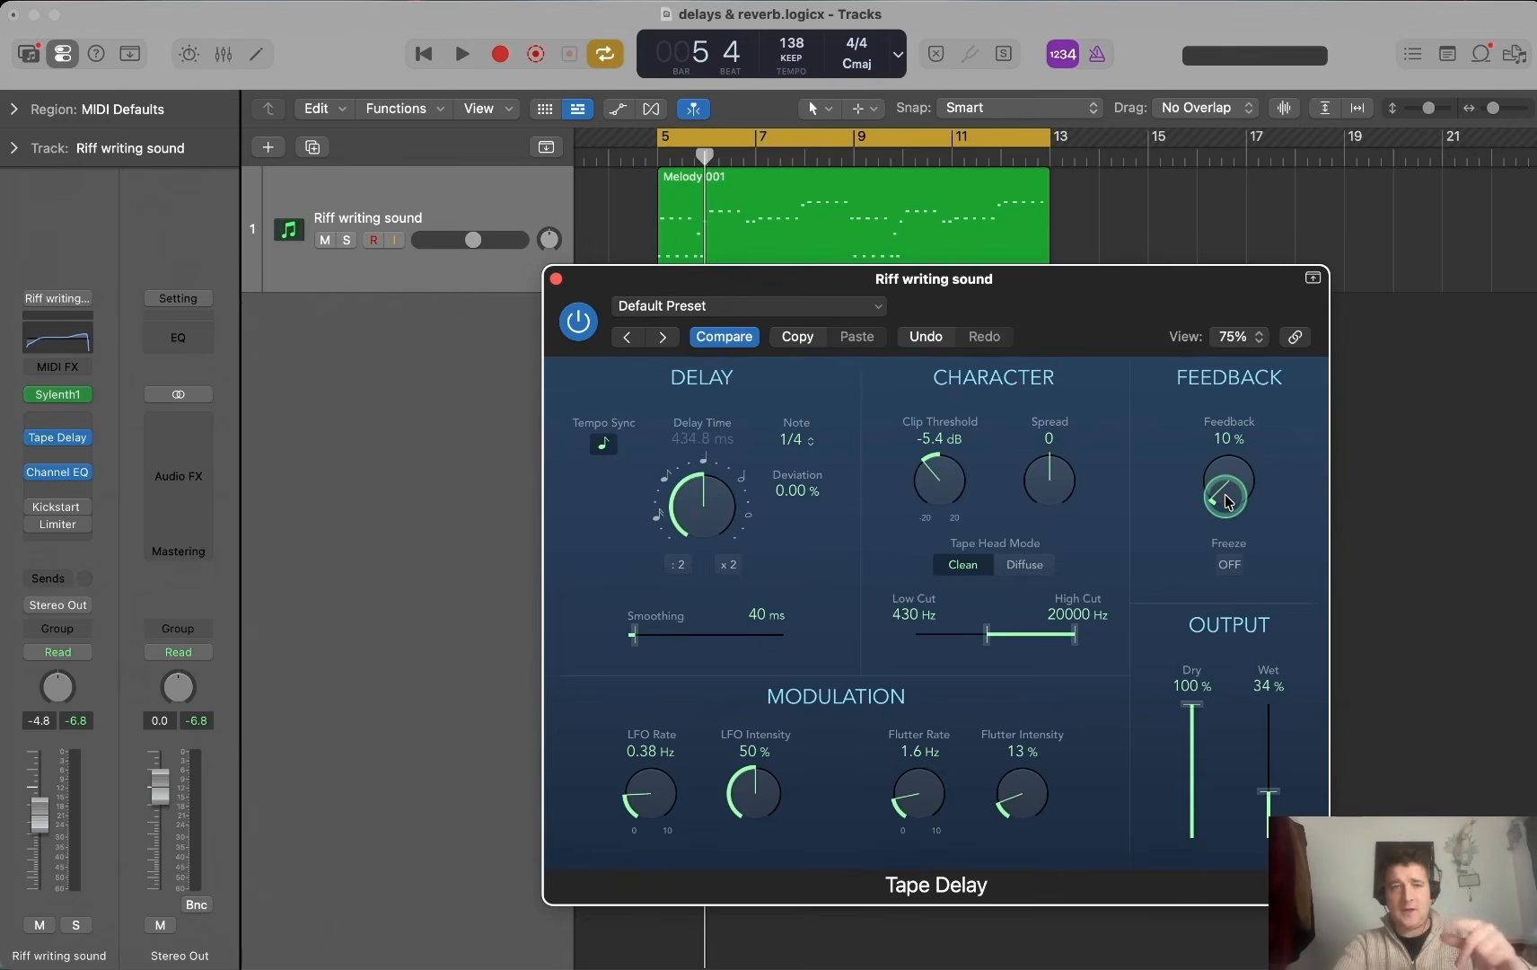
# Compare the riff with the Tape Delay bypassed and switched back on
pyautogui.click(582, 325)
pyautogui.press('space')
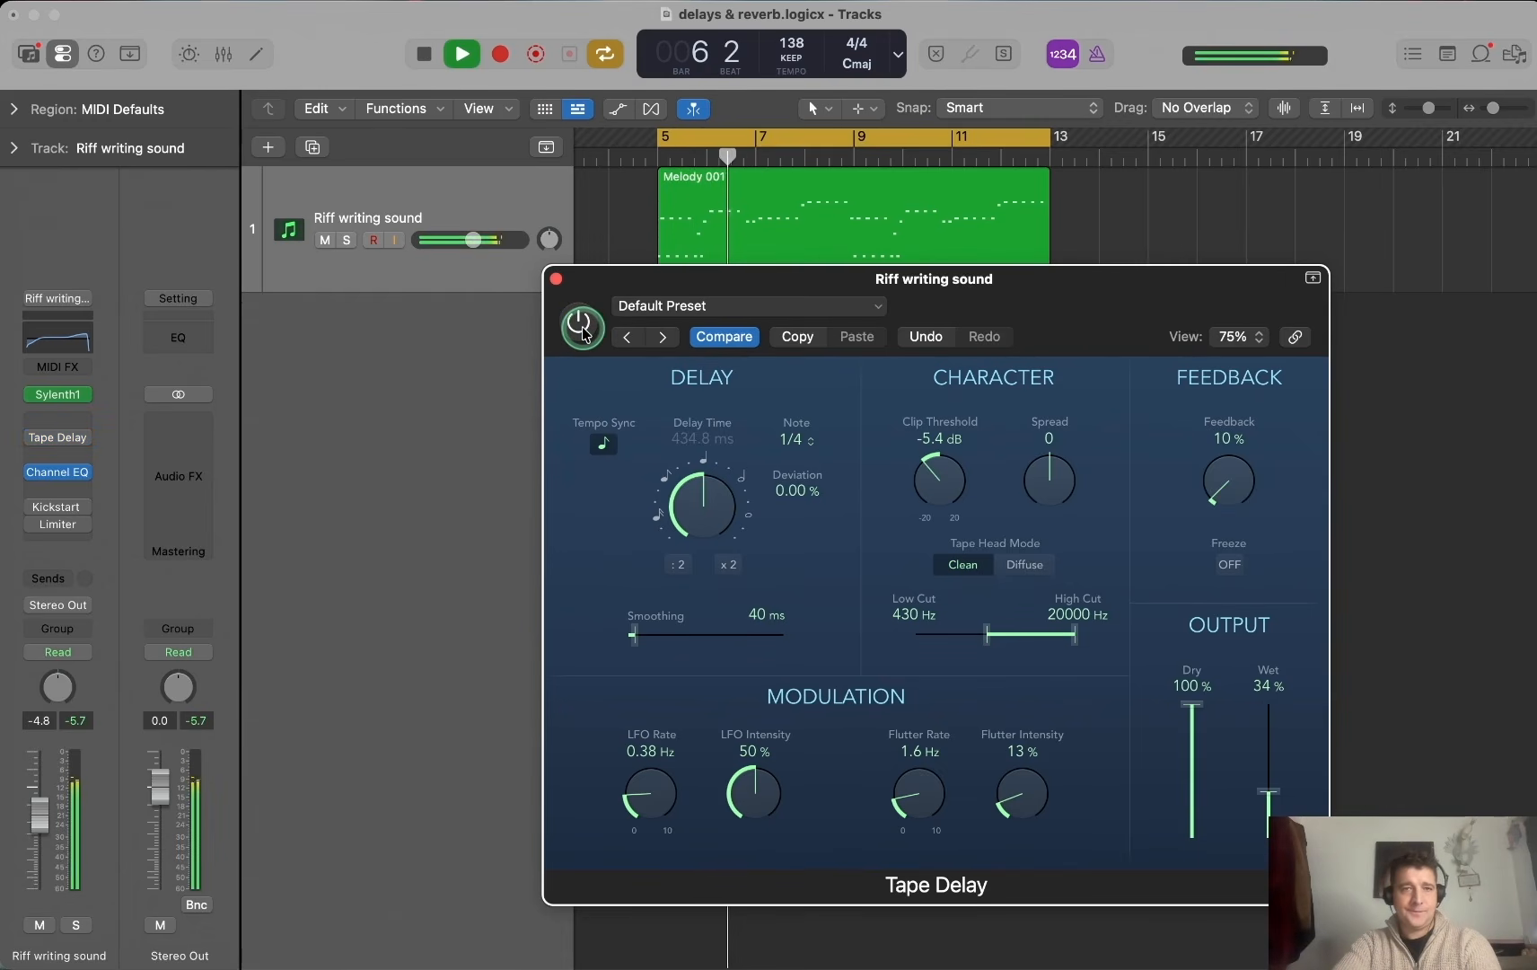
pyautogui.press('space')
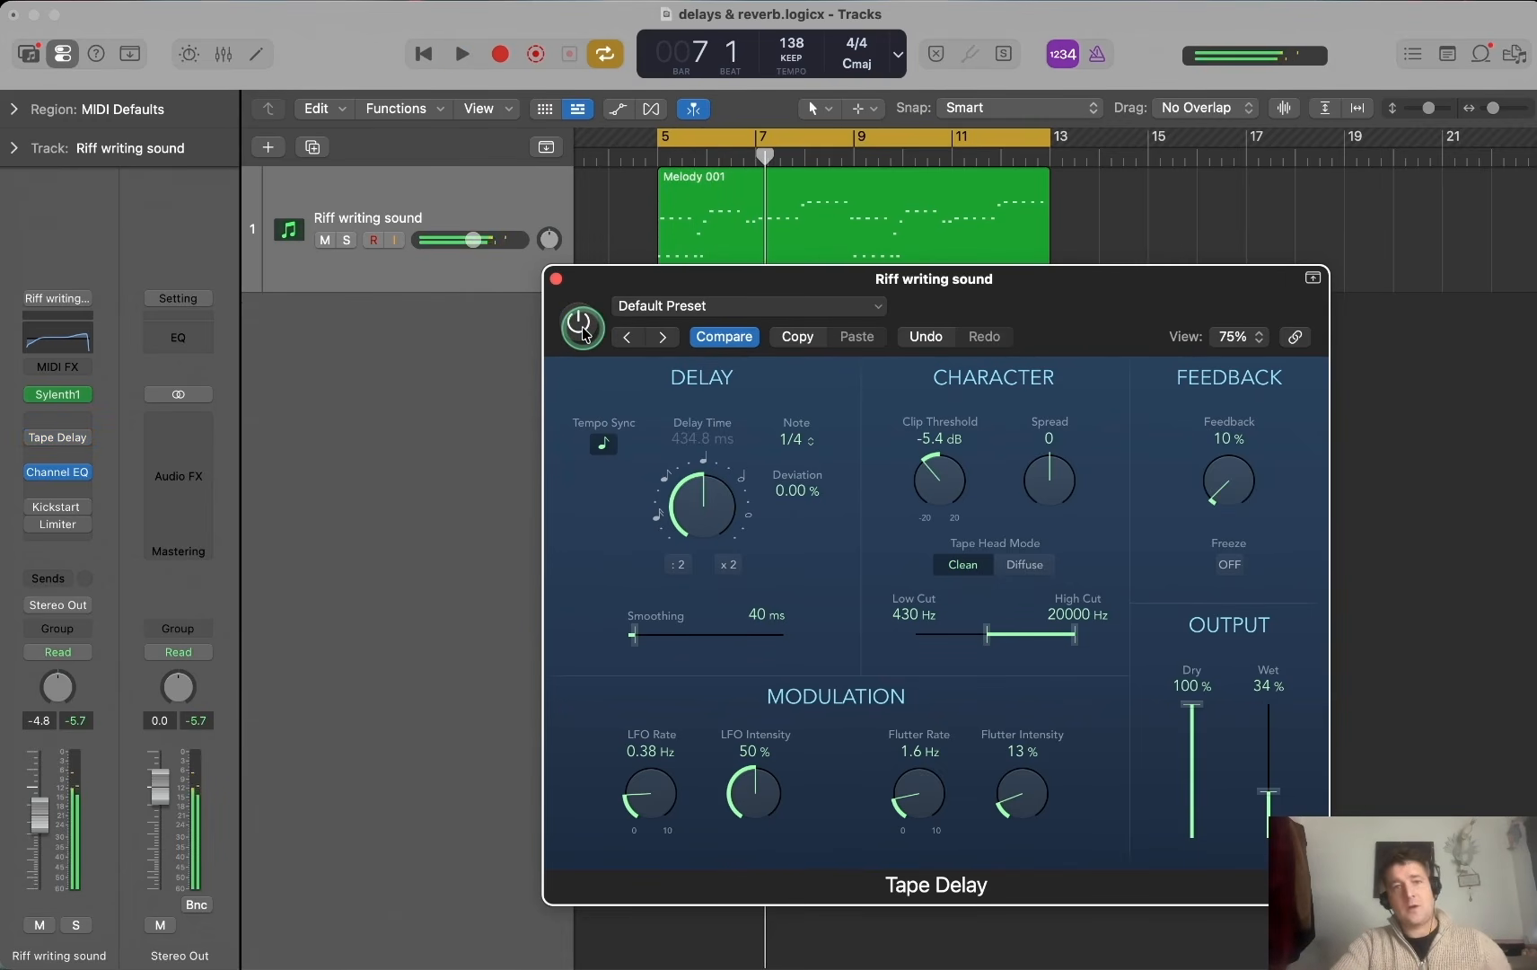
pyautogui.click(583, 328)
pyautogui.press('space')
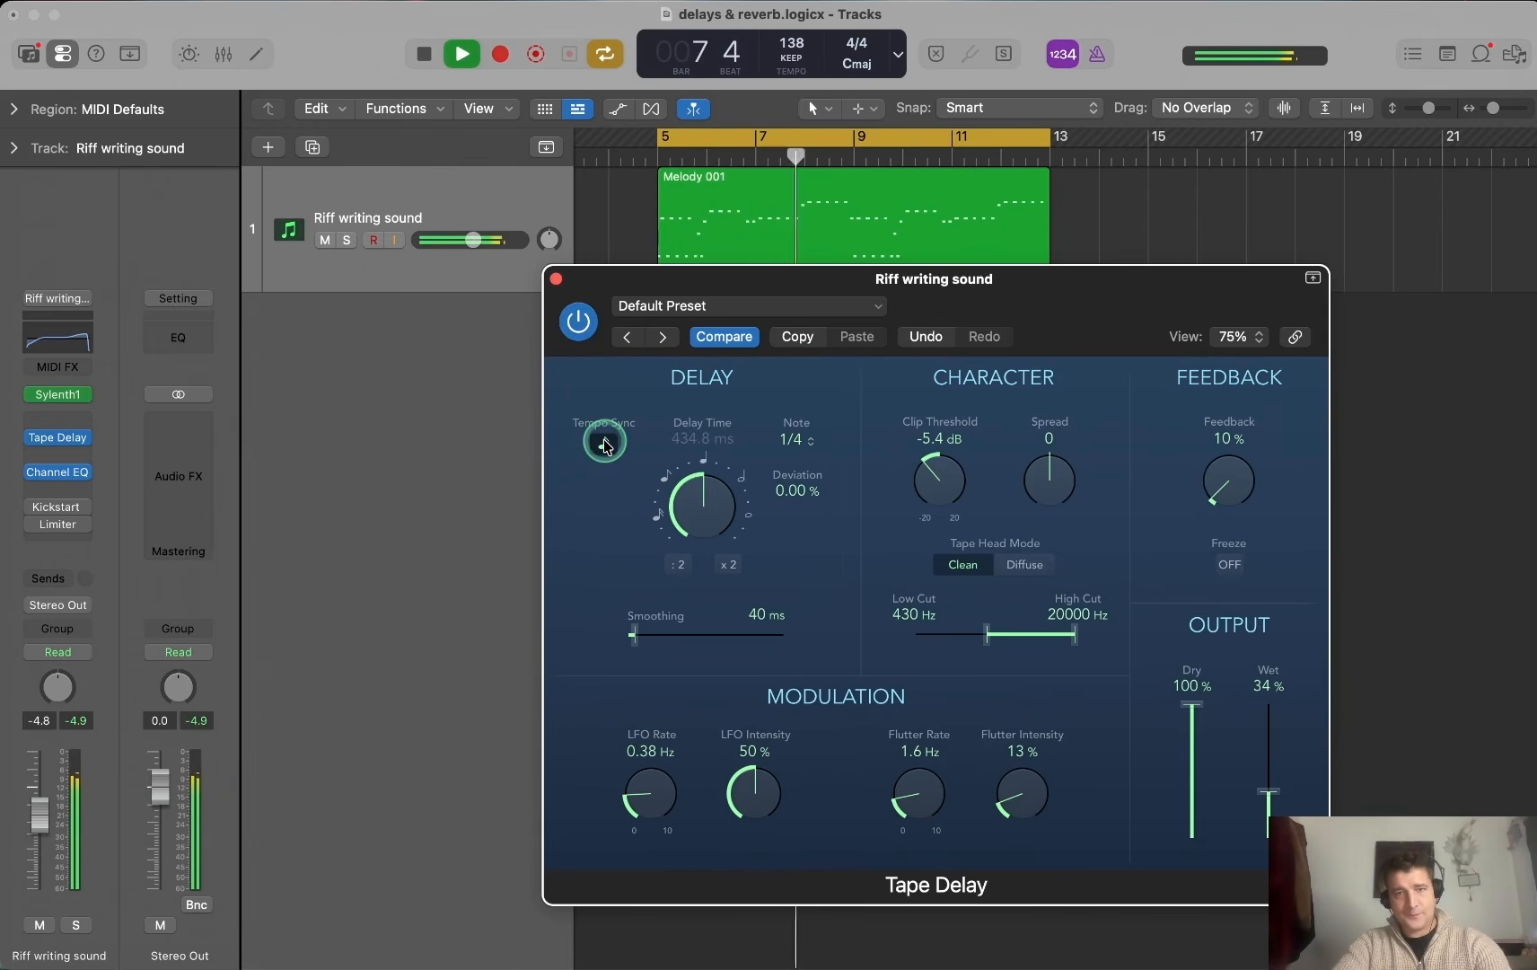
pyautogui.press('space')
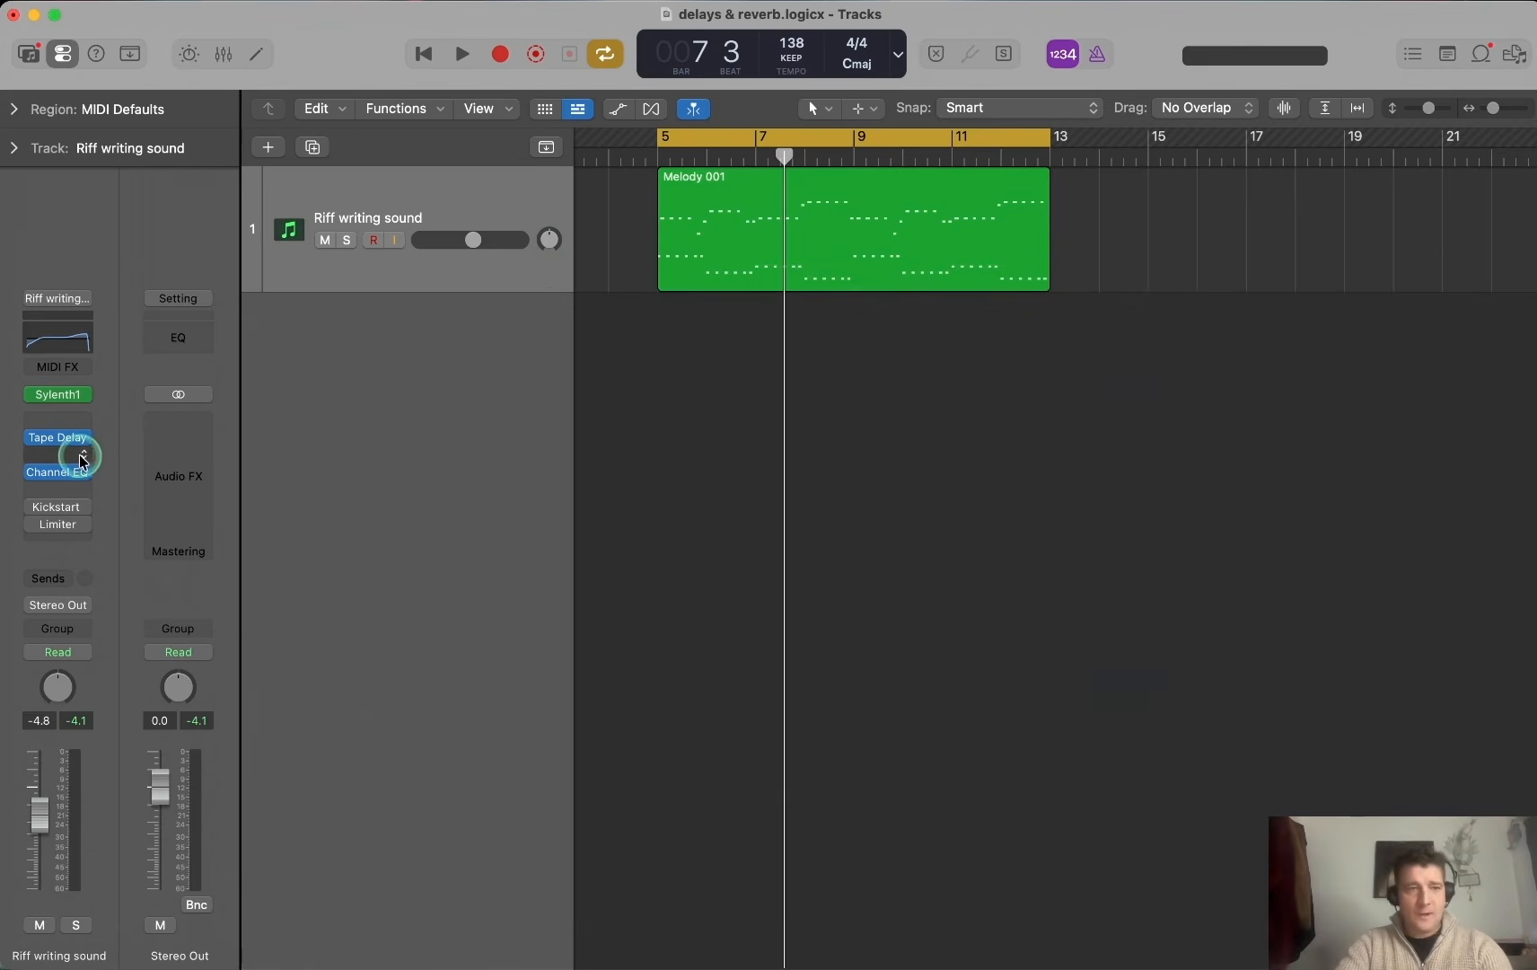
# Insert a stereo ArtsAcoustic Reverb on the riff track between the Tape Delay and the Channel EQ
pyautogui.click(86, 438)
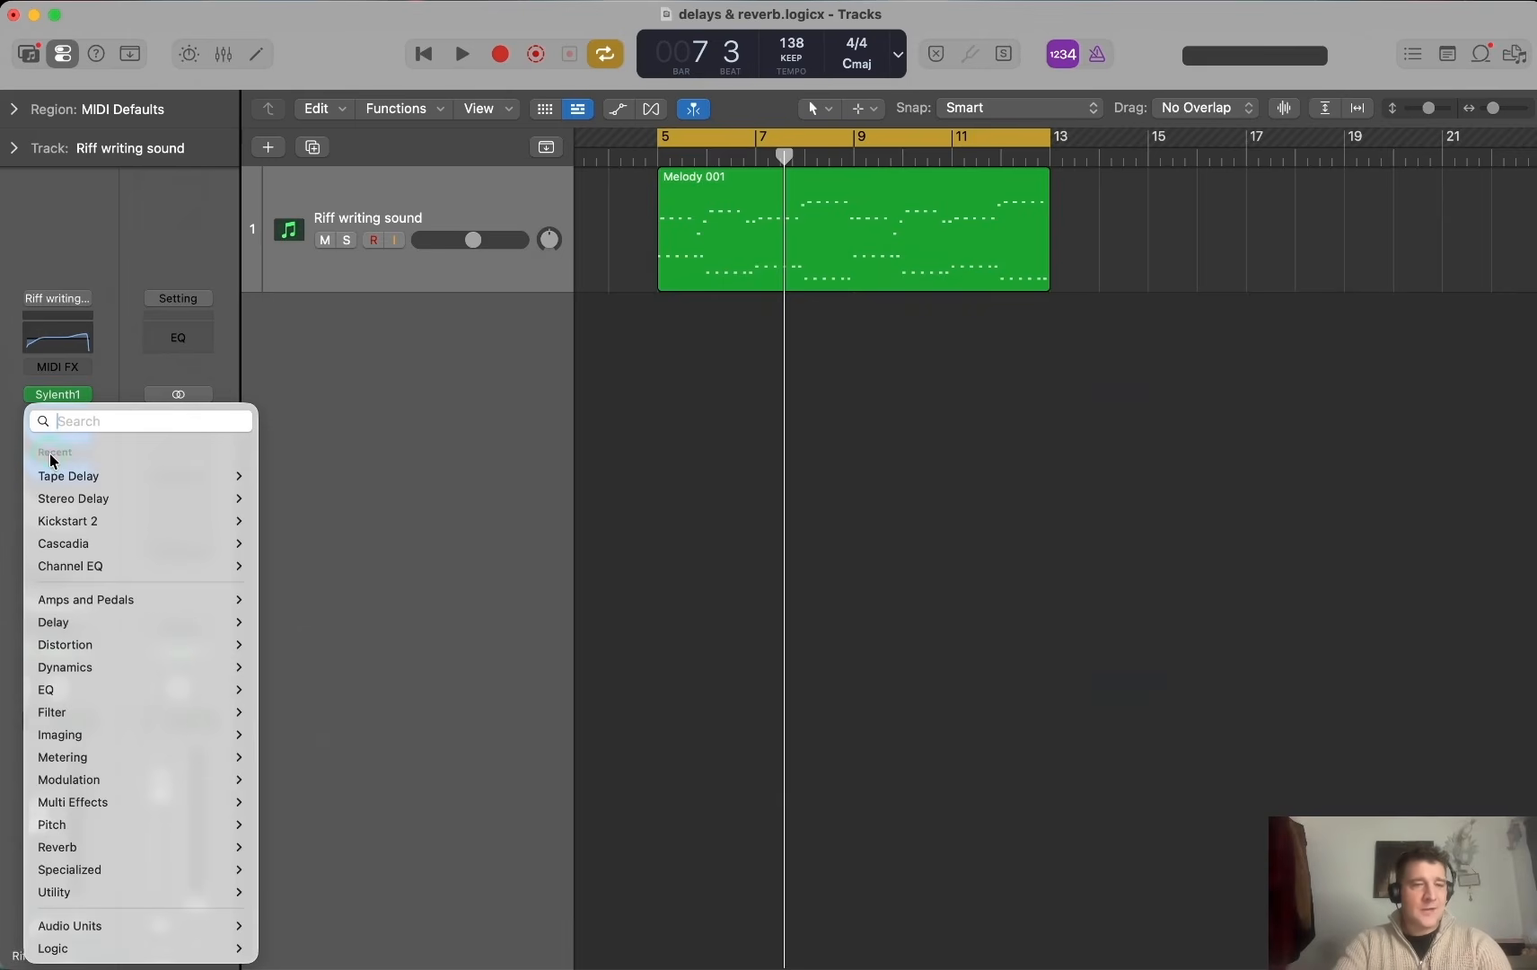
pyautogui.write('art')
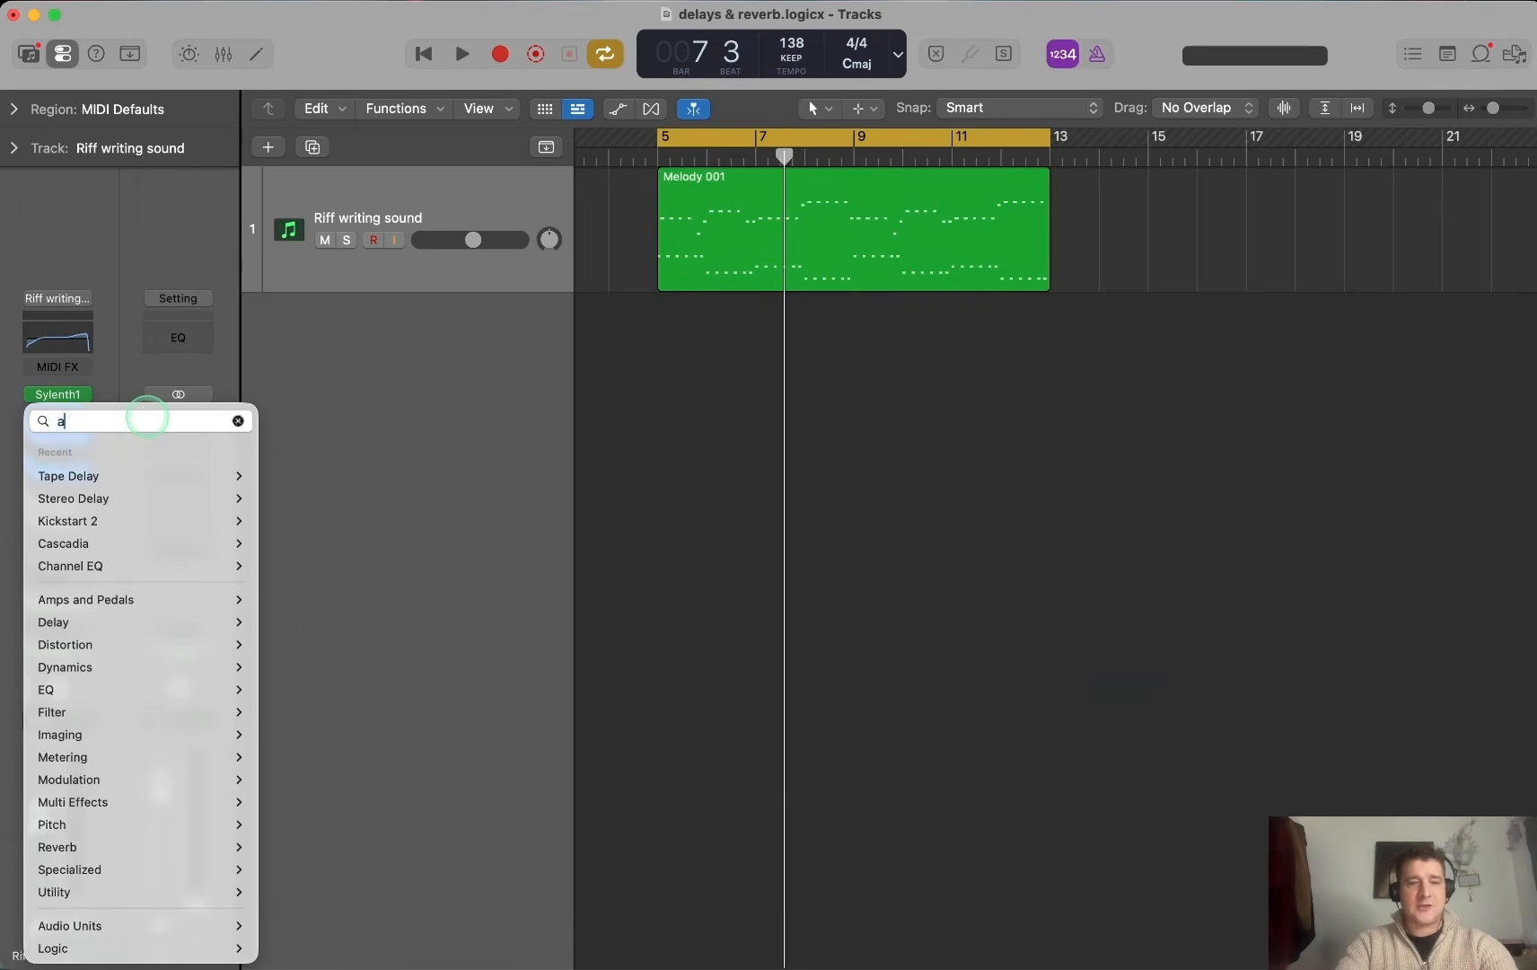
pyautogui.moveTo(134, 499)
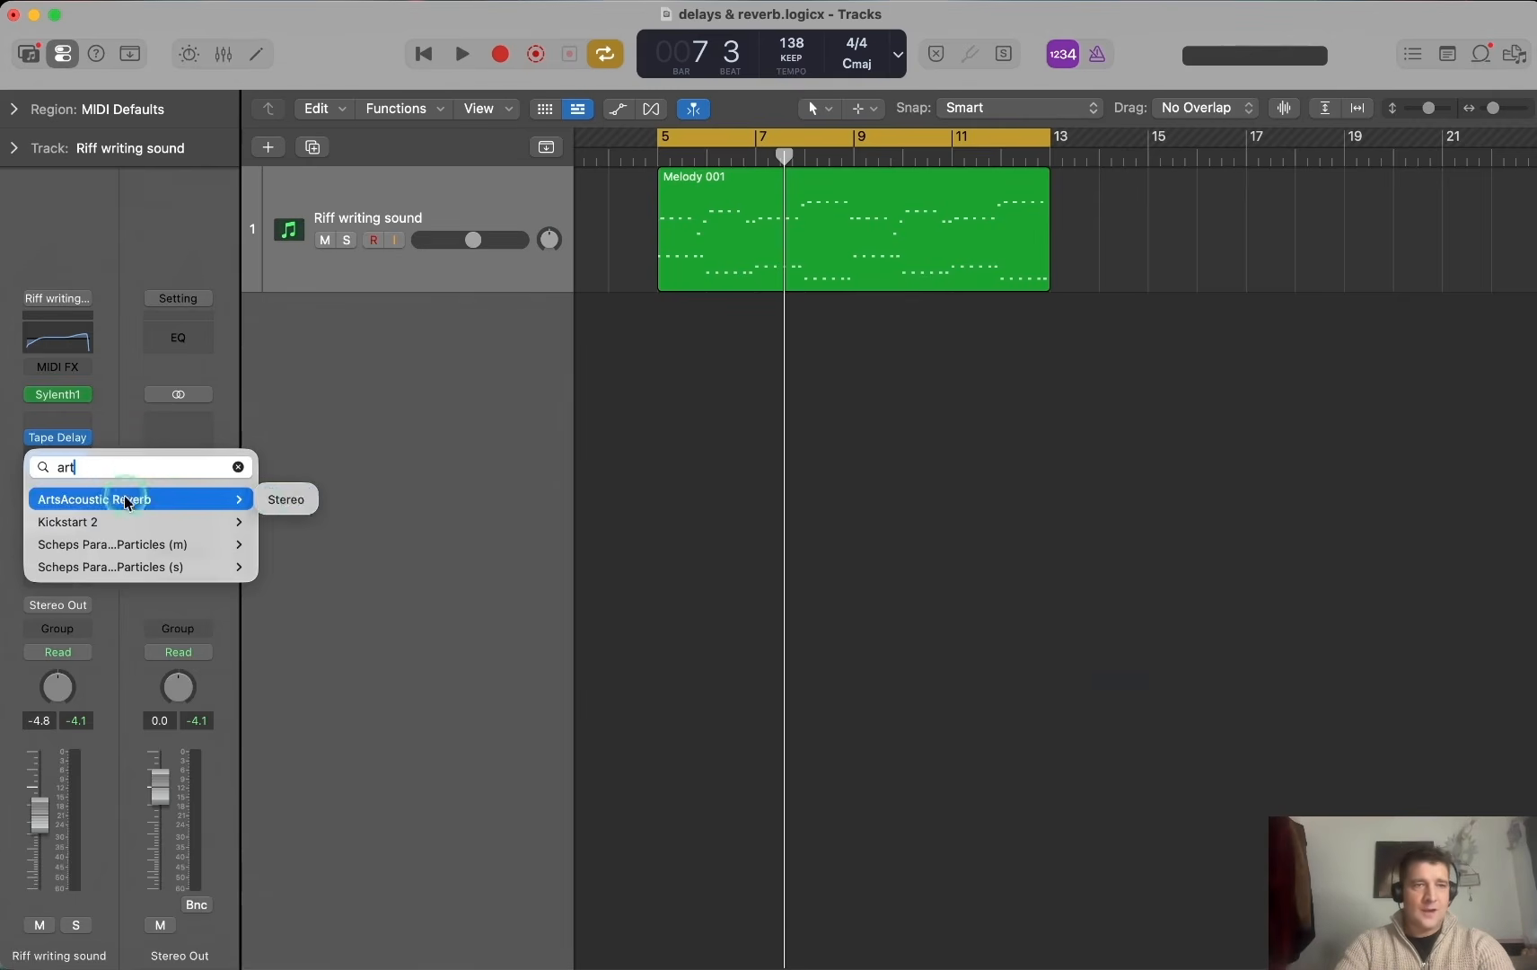
pyautogui.click(271, 502)
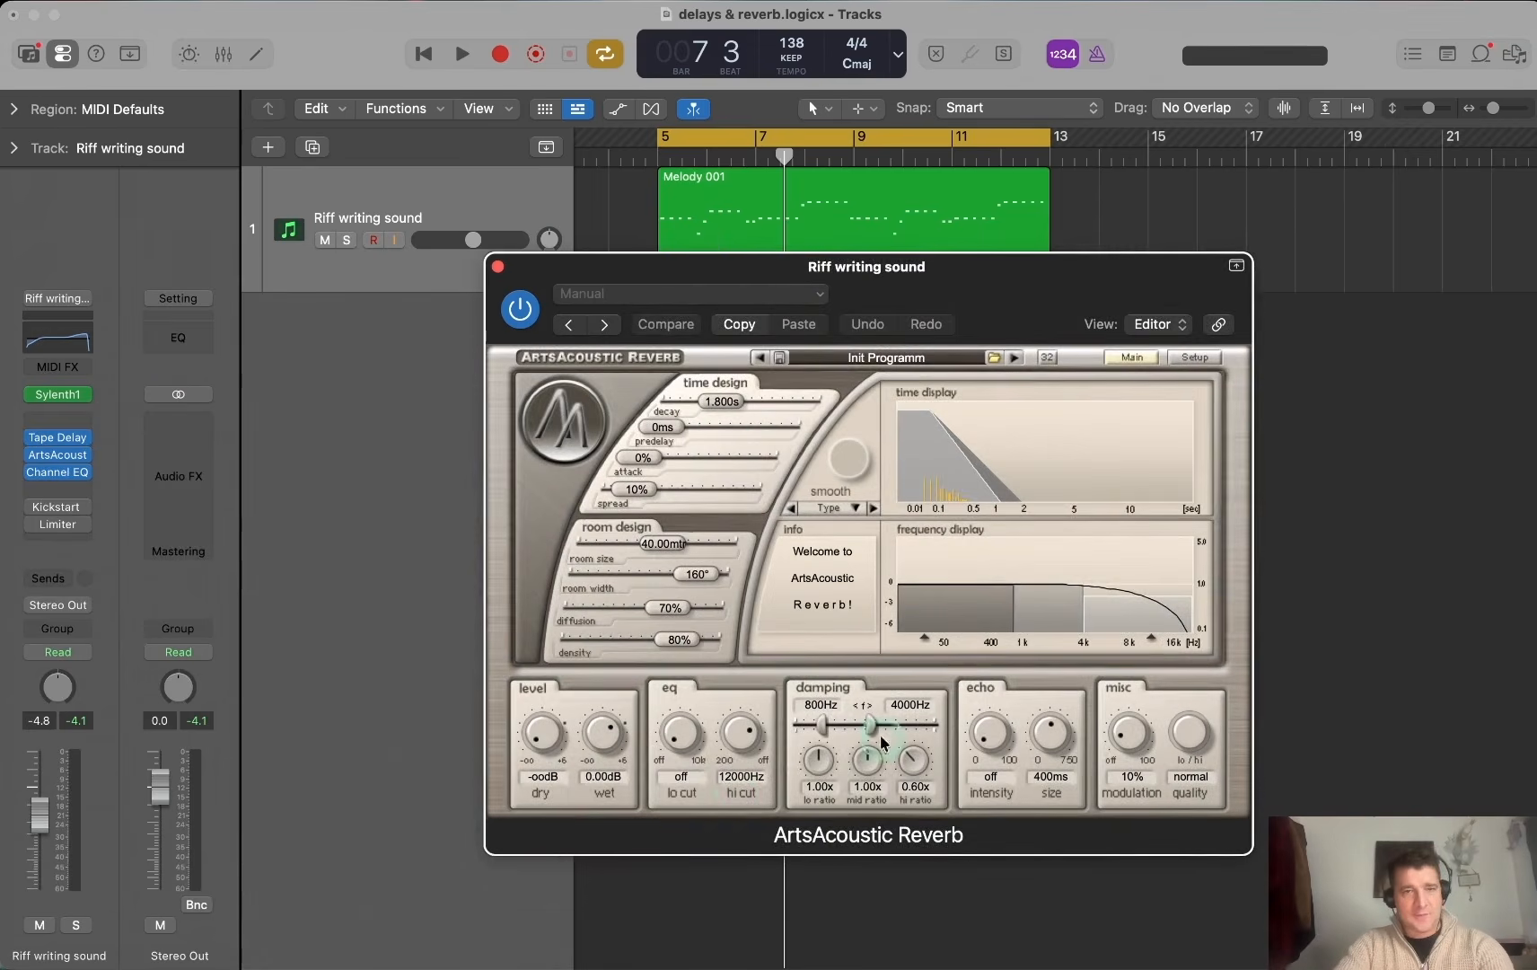
# Set the reverb's dry level to 0.33 dB with the wet level fully down, and audition the riff
pyautogui.moveTo(544, 734); pyautogui.dragTo(557, 583)
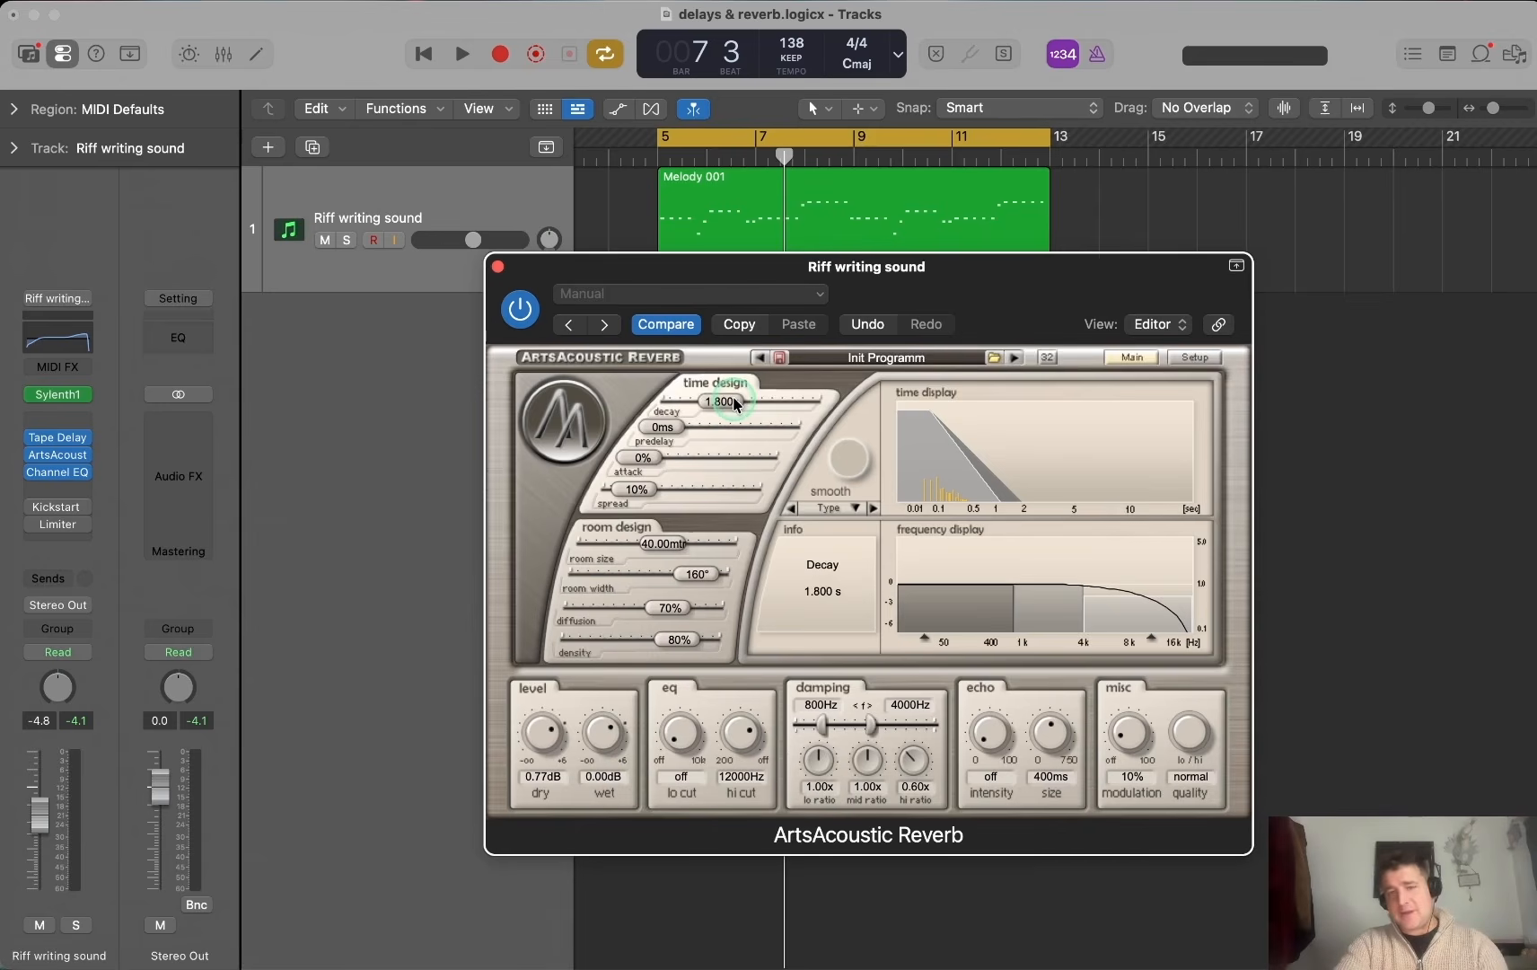
pyautogui.moveTo(605, 732); pyautogui.dragTo(597, 897)
pyautogui.moveTo(544, 738); pyautogui.dragTo(545, 743)
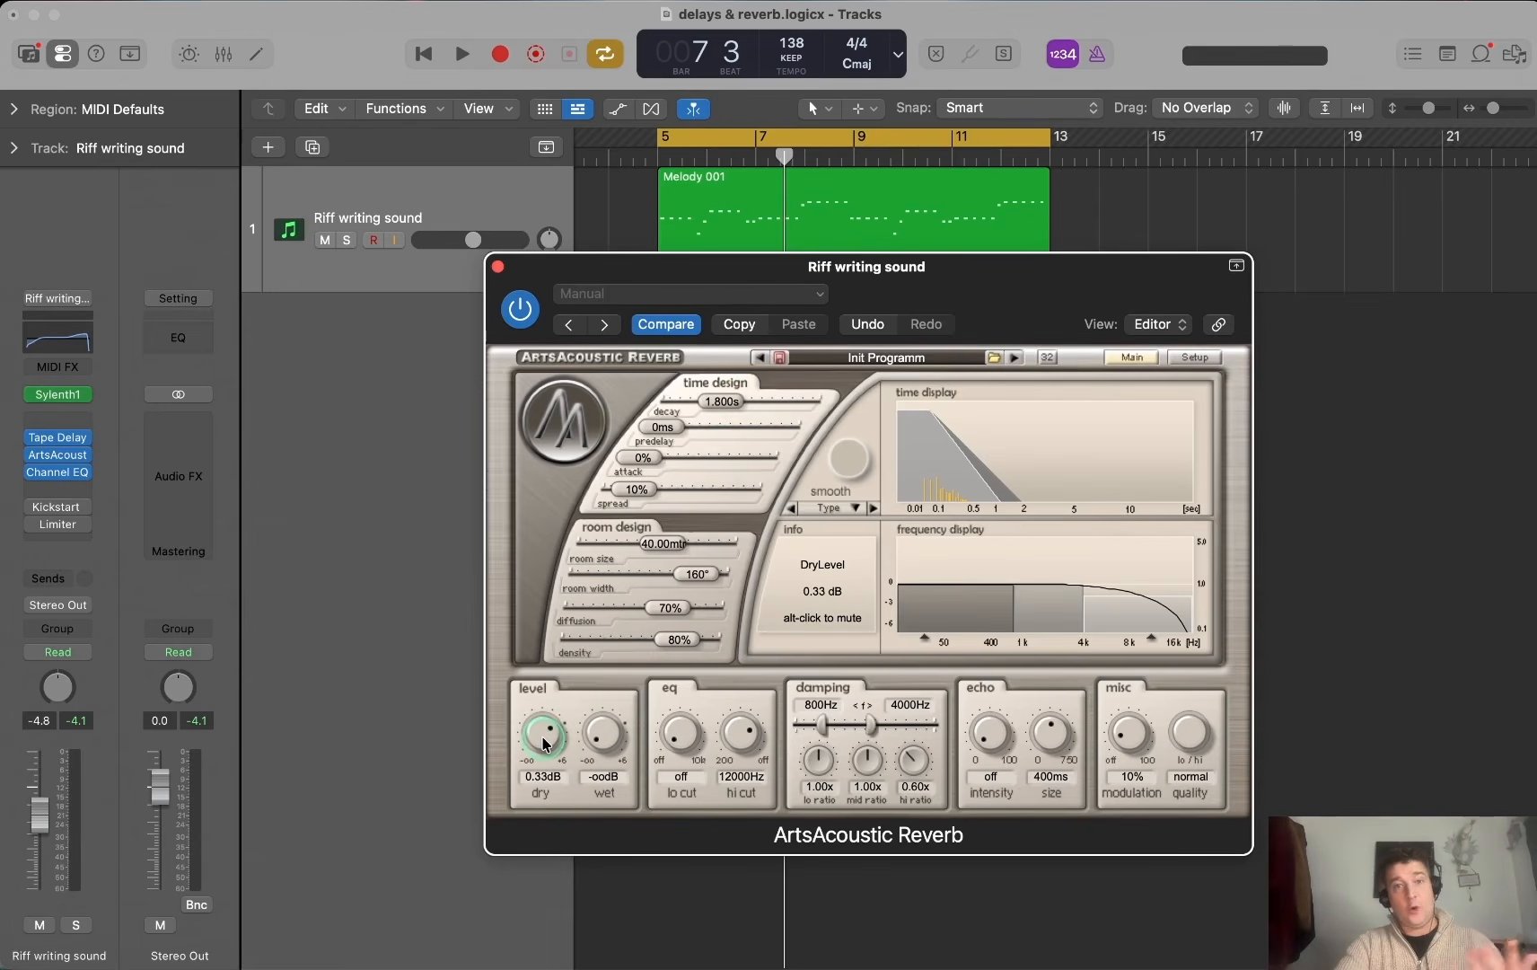
pyautogui.press('space')
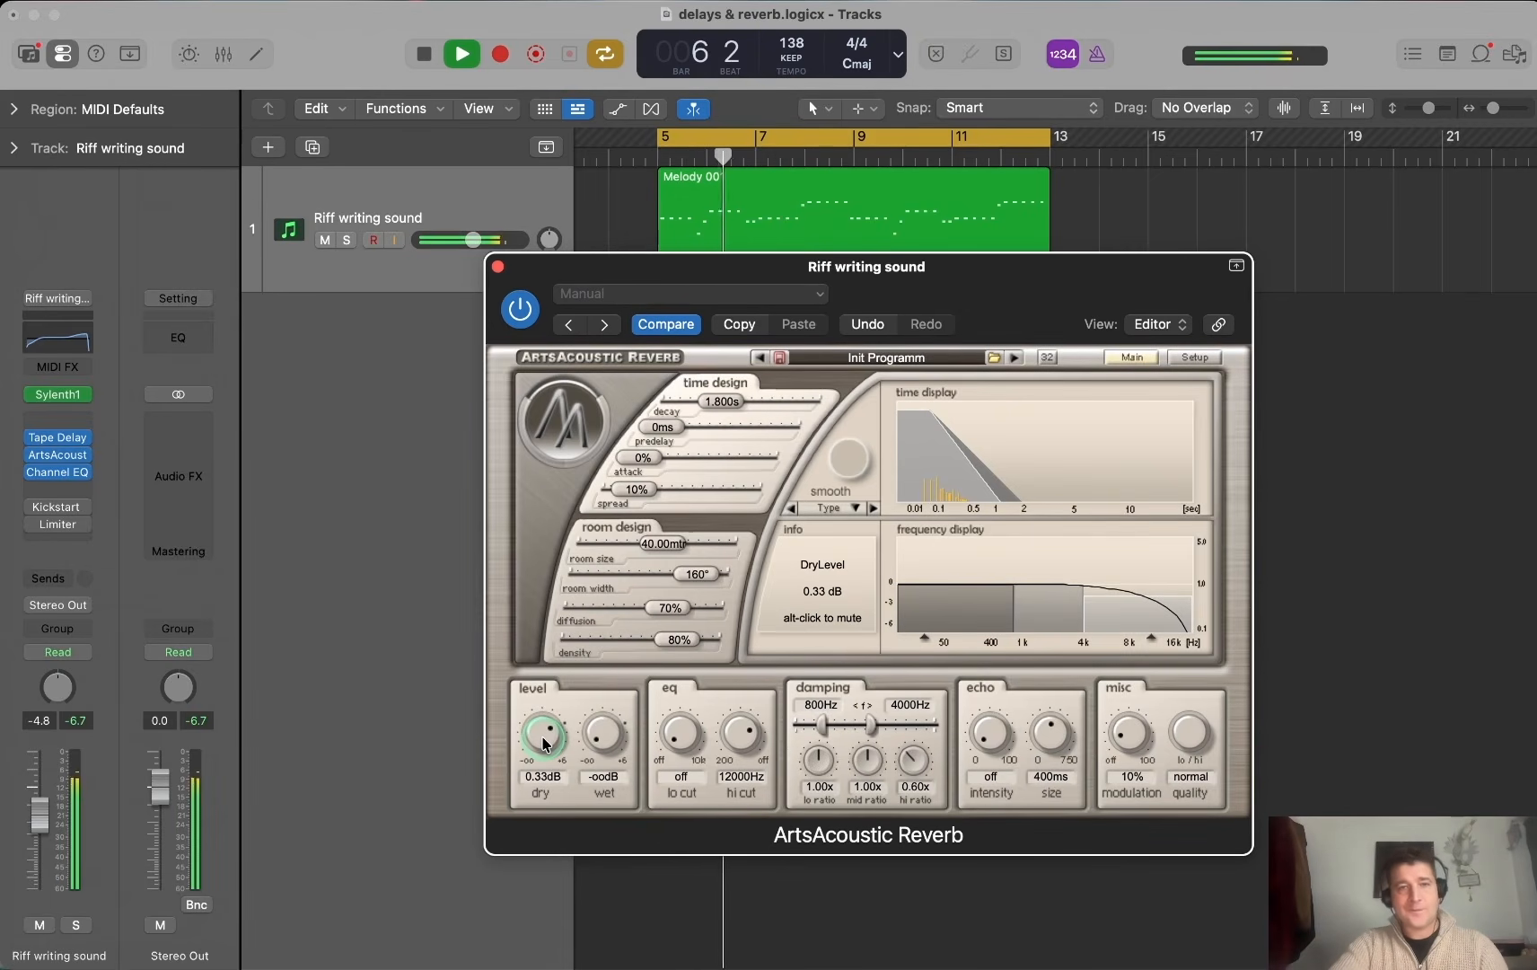
pyautogui.press('space')
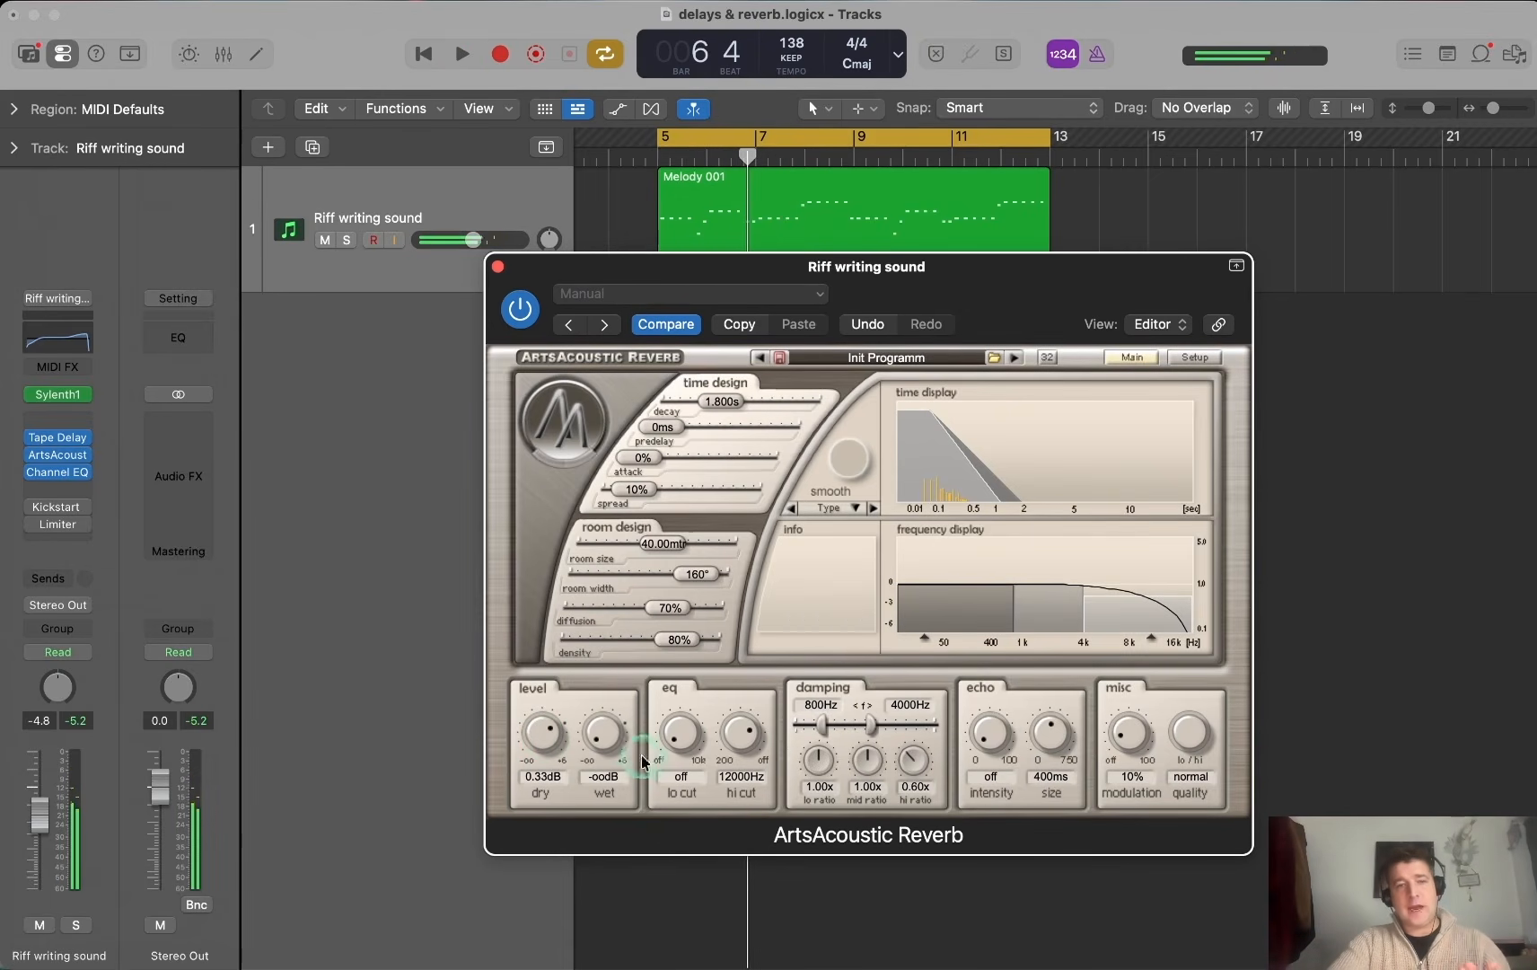
# Try the reverb's wet level at 0.97 dB while playing the riff
pyautogui.moveTo(604, 745); pyautogui.dragTo(618, 594)
pyautogui.press('space')
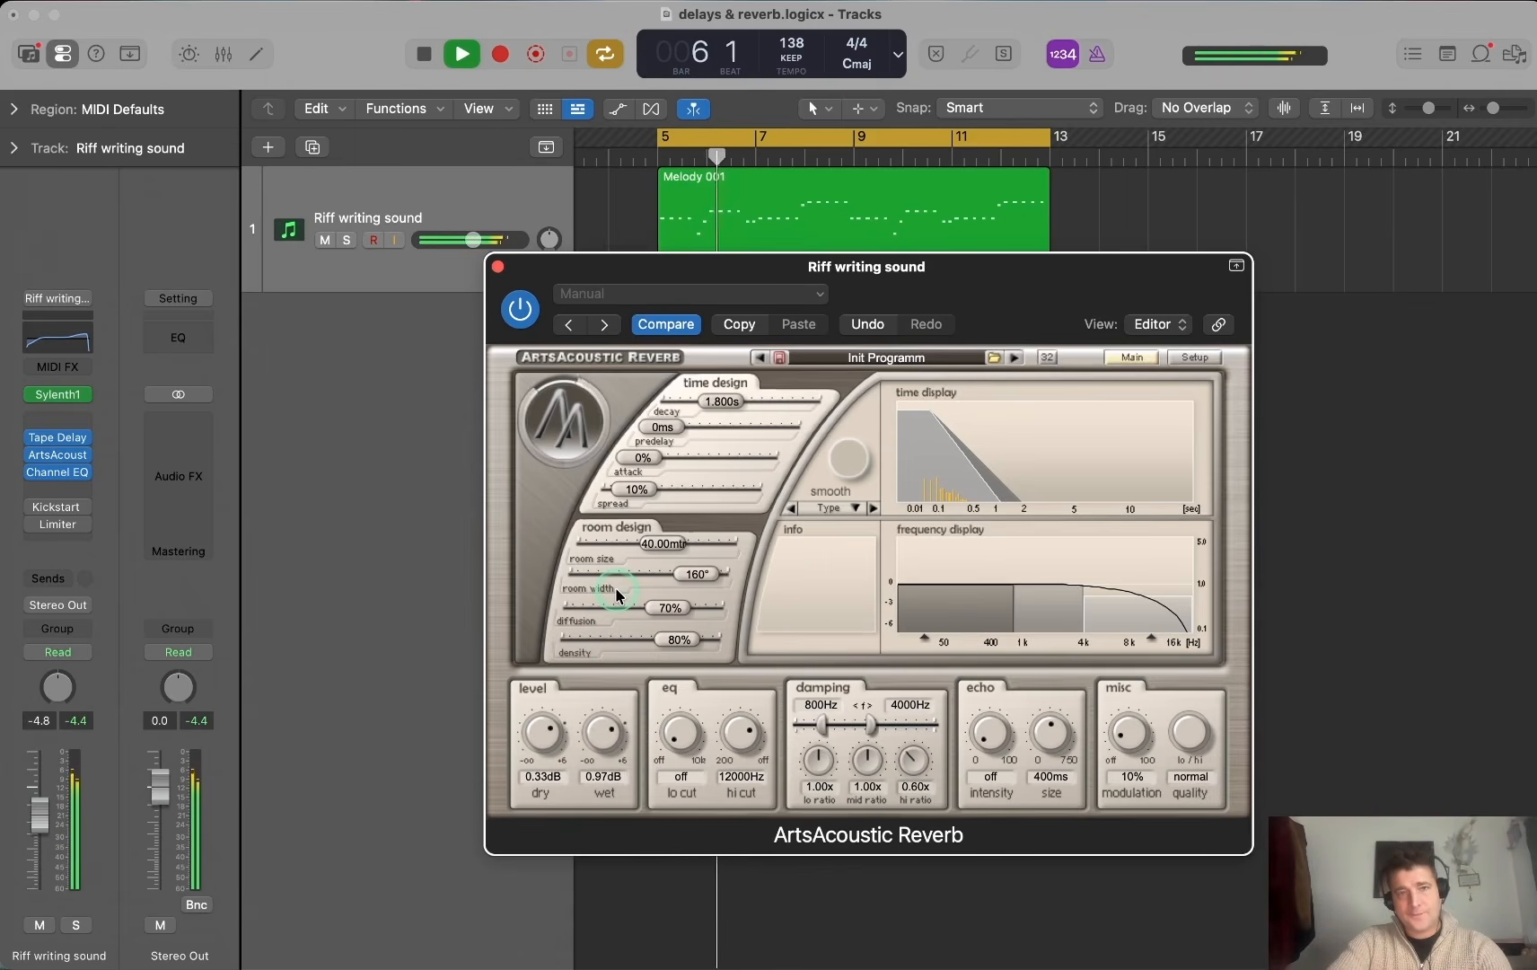
pyautogui.press('space')
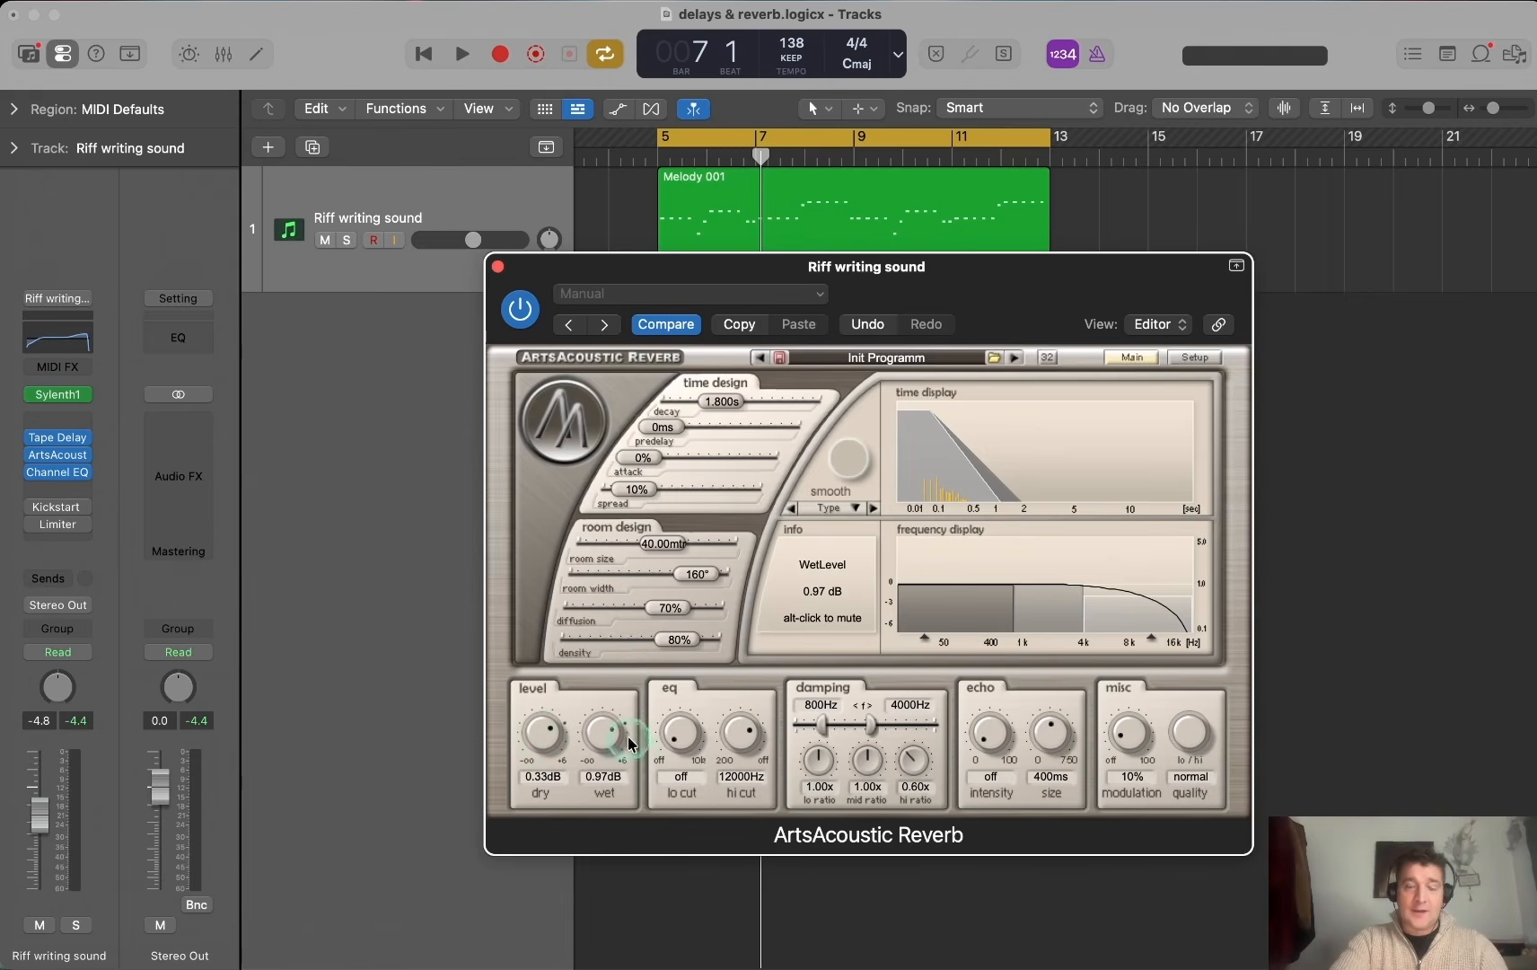
# Drop the reverb's wet level to silence and raise it by ear during playback to -11.76 dB
pyautogui.moveTo(603, 734); pyautogui.dragTo(569, 876)
pyautogui.moveTo(595, 746); pyautogui.dragTo(597, 753)
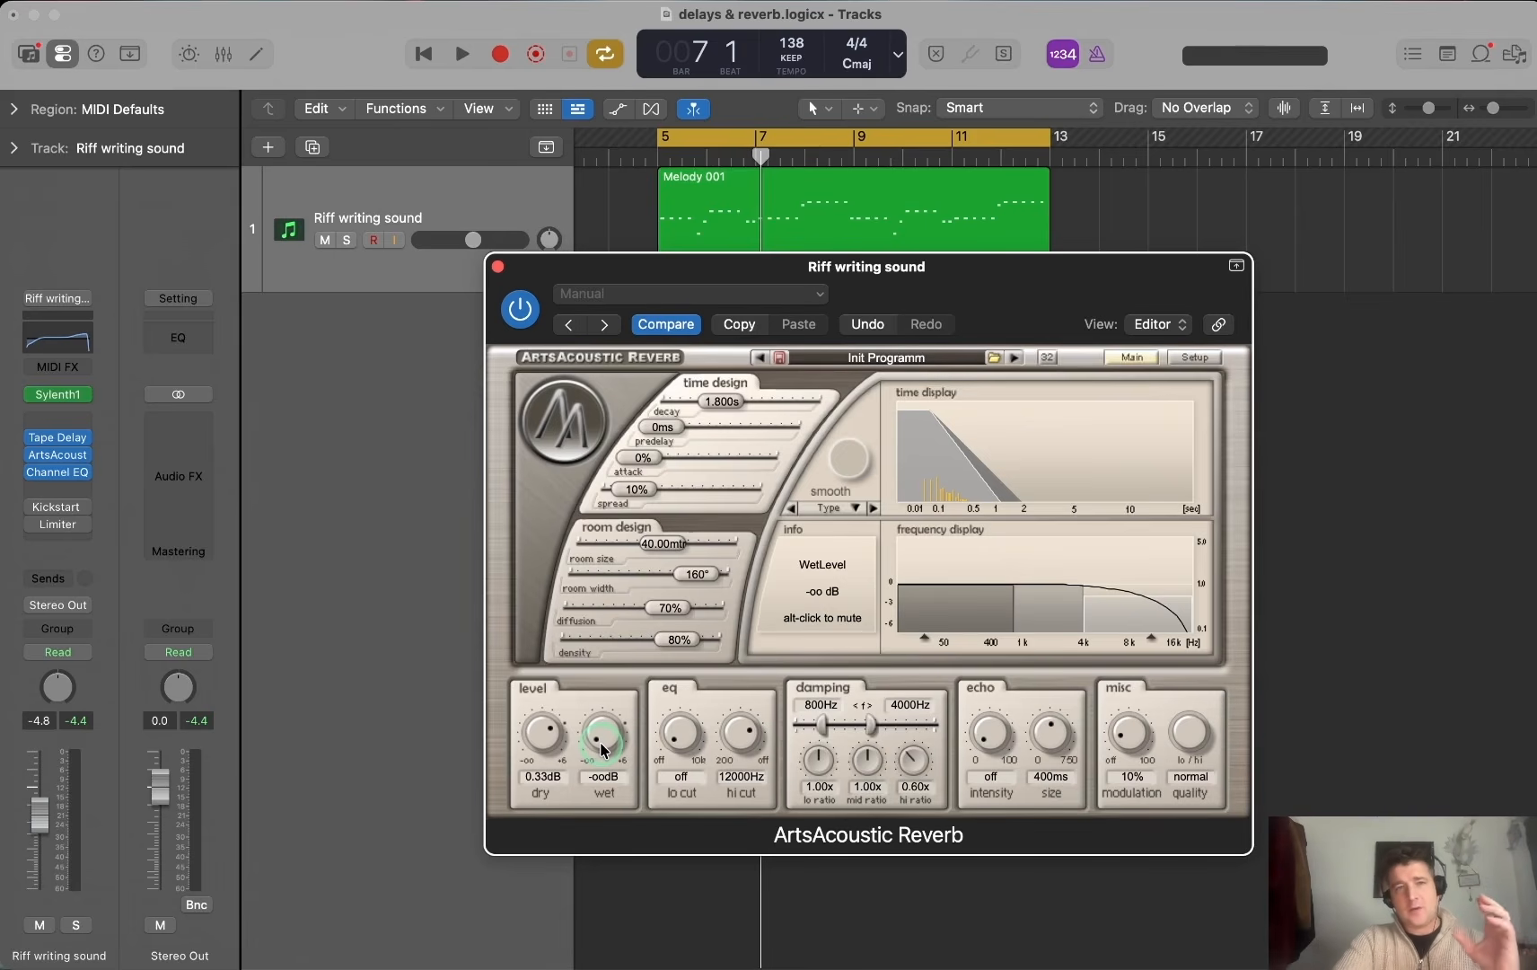
pyautogui.press('space')
pyautogui.moveTo(604, 750); pyautogui.dragTo(588, 666)
pyautogui.press('space')
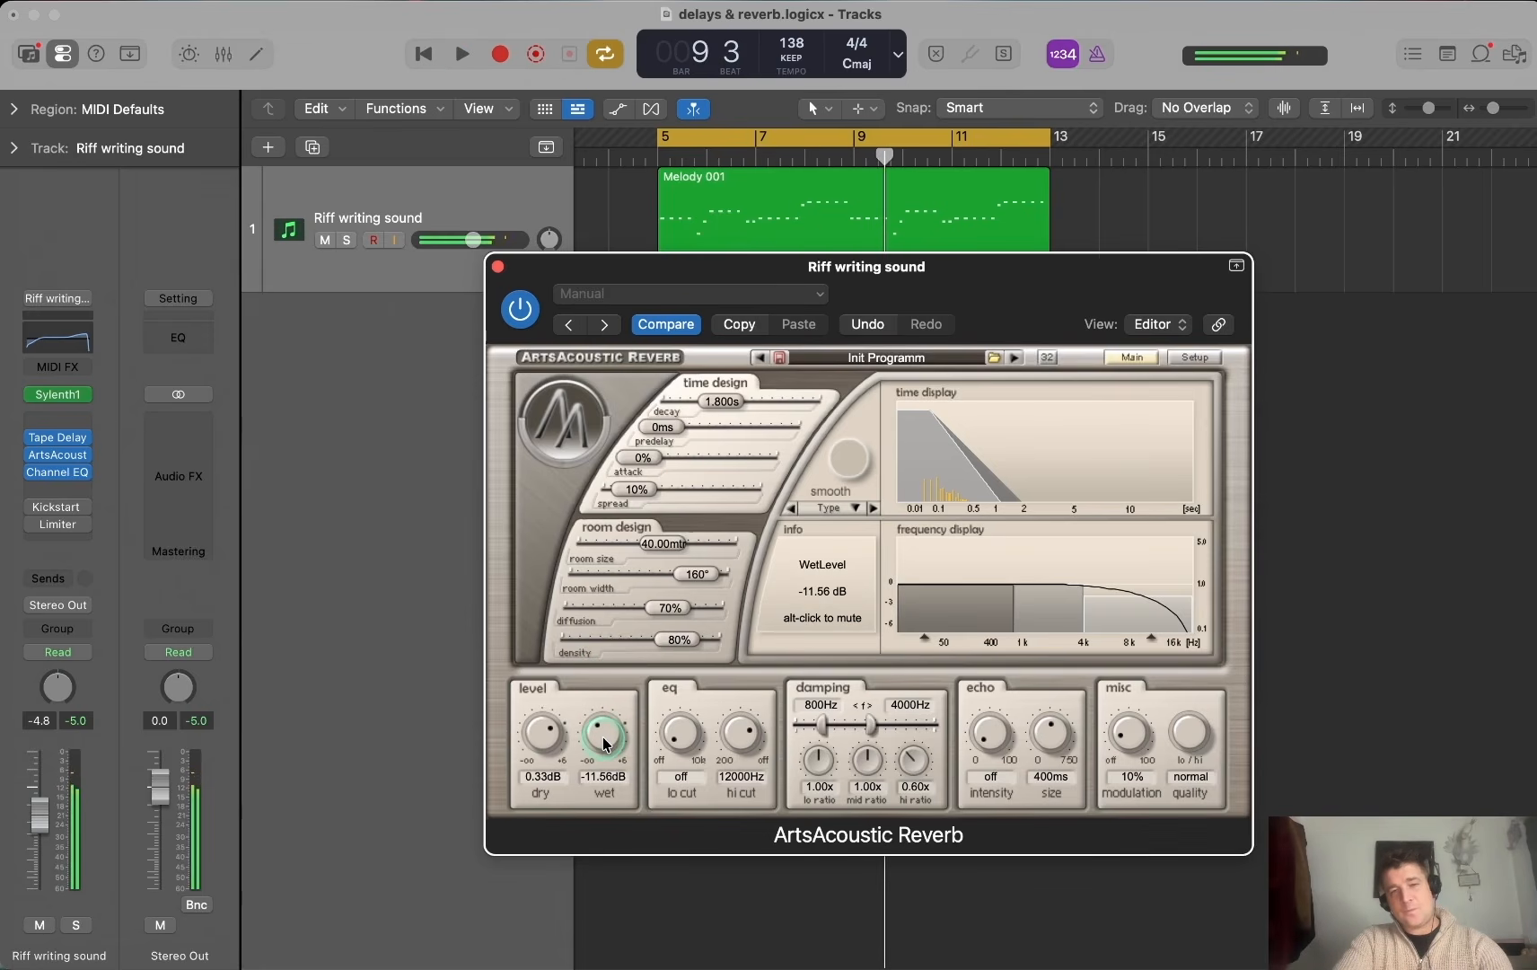
pyautogui.moveTo(607, 744); pyautogui.dragTo(607, 746)
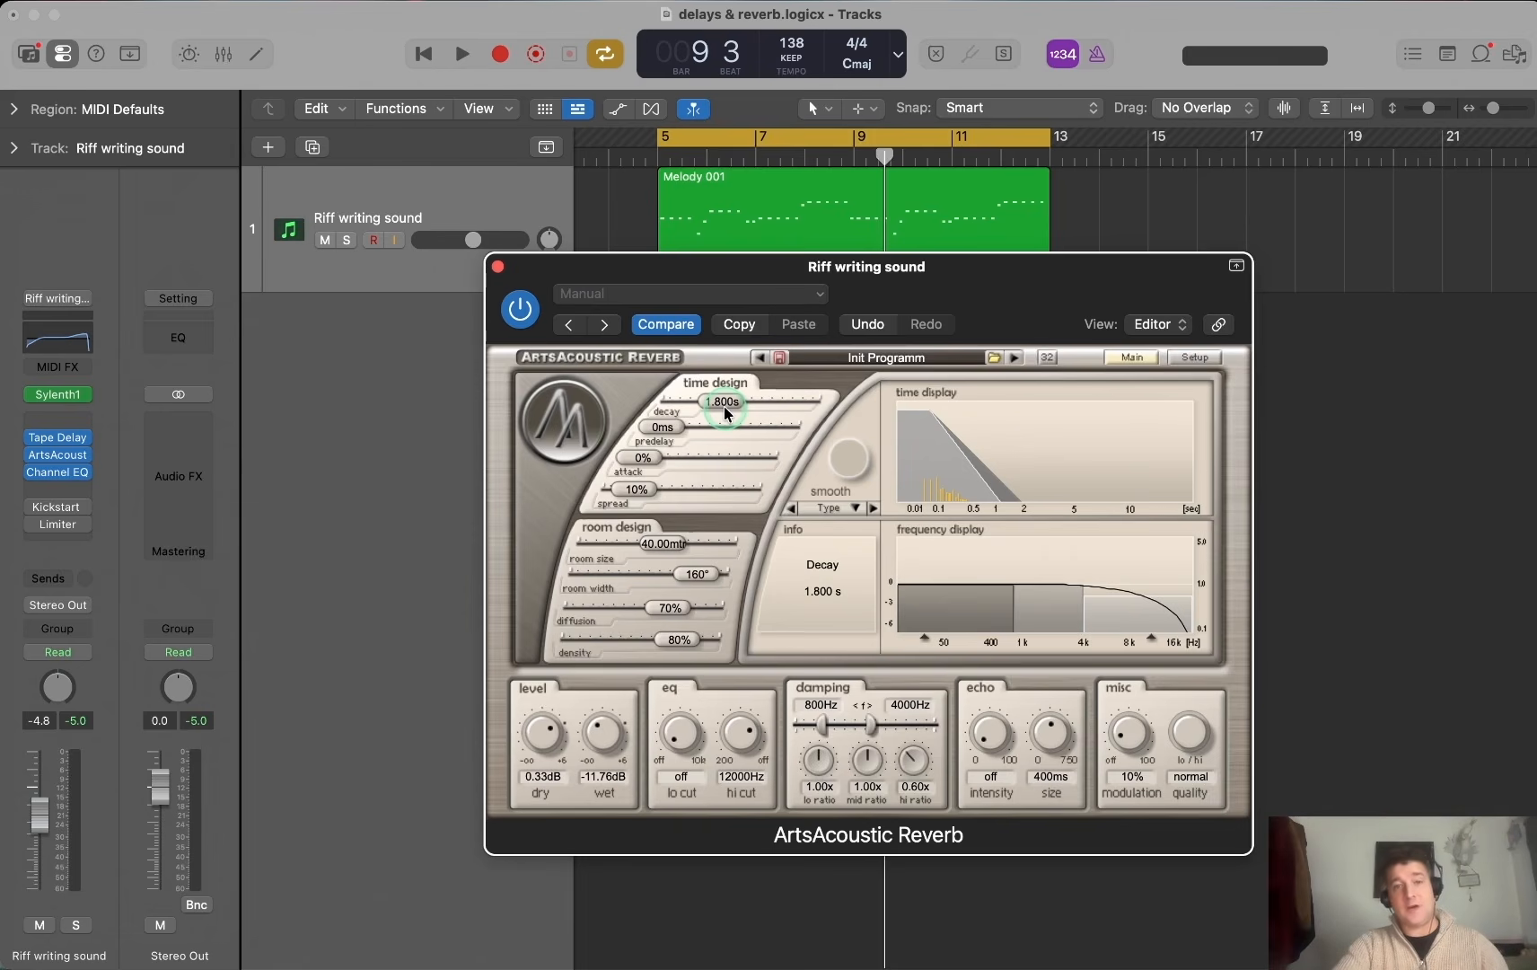
# Try the reverb decay at 45.2 s and at 1.137 s
pyautogui.moveTo(725, 406); pyautogui.dragTo(805, 406)
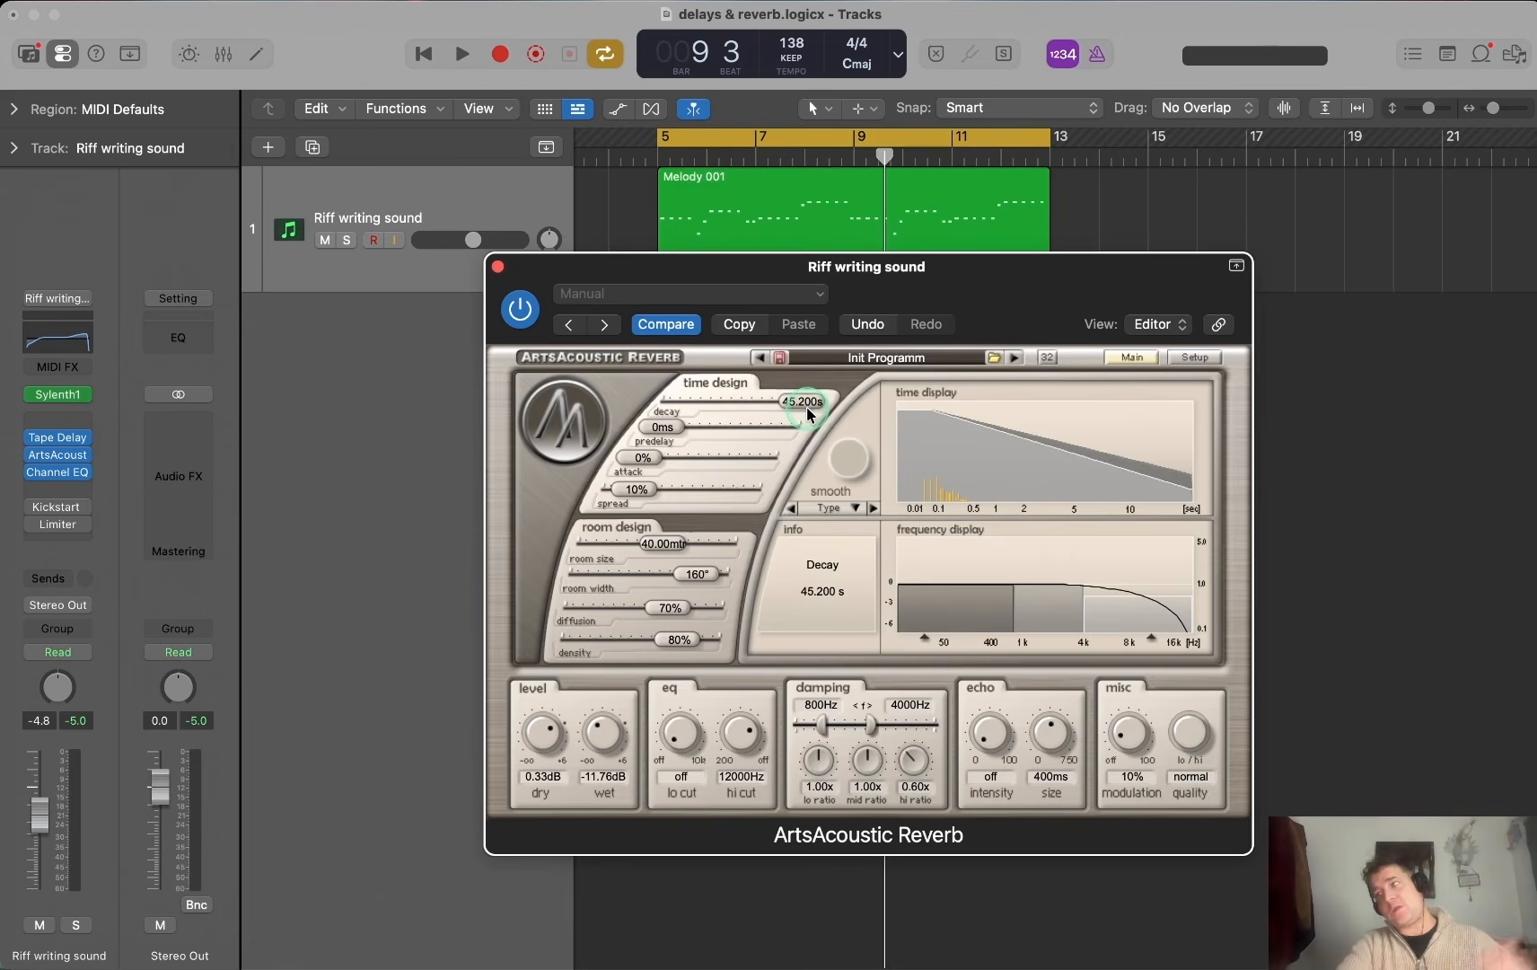
pyautogui.moveTo(805, 407); pyautogui.dragTo(722, 411)
pyautogui.click(723, 413)
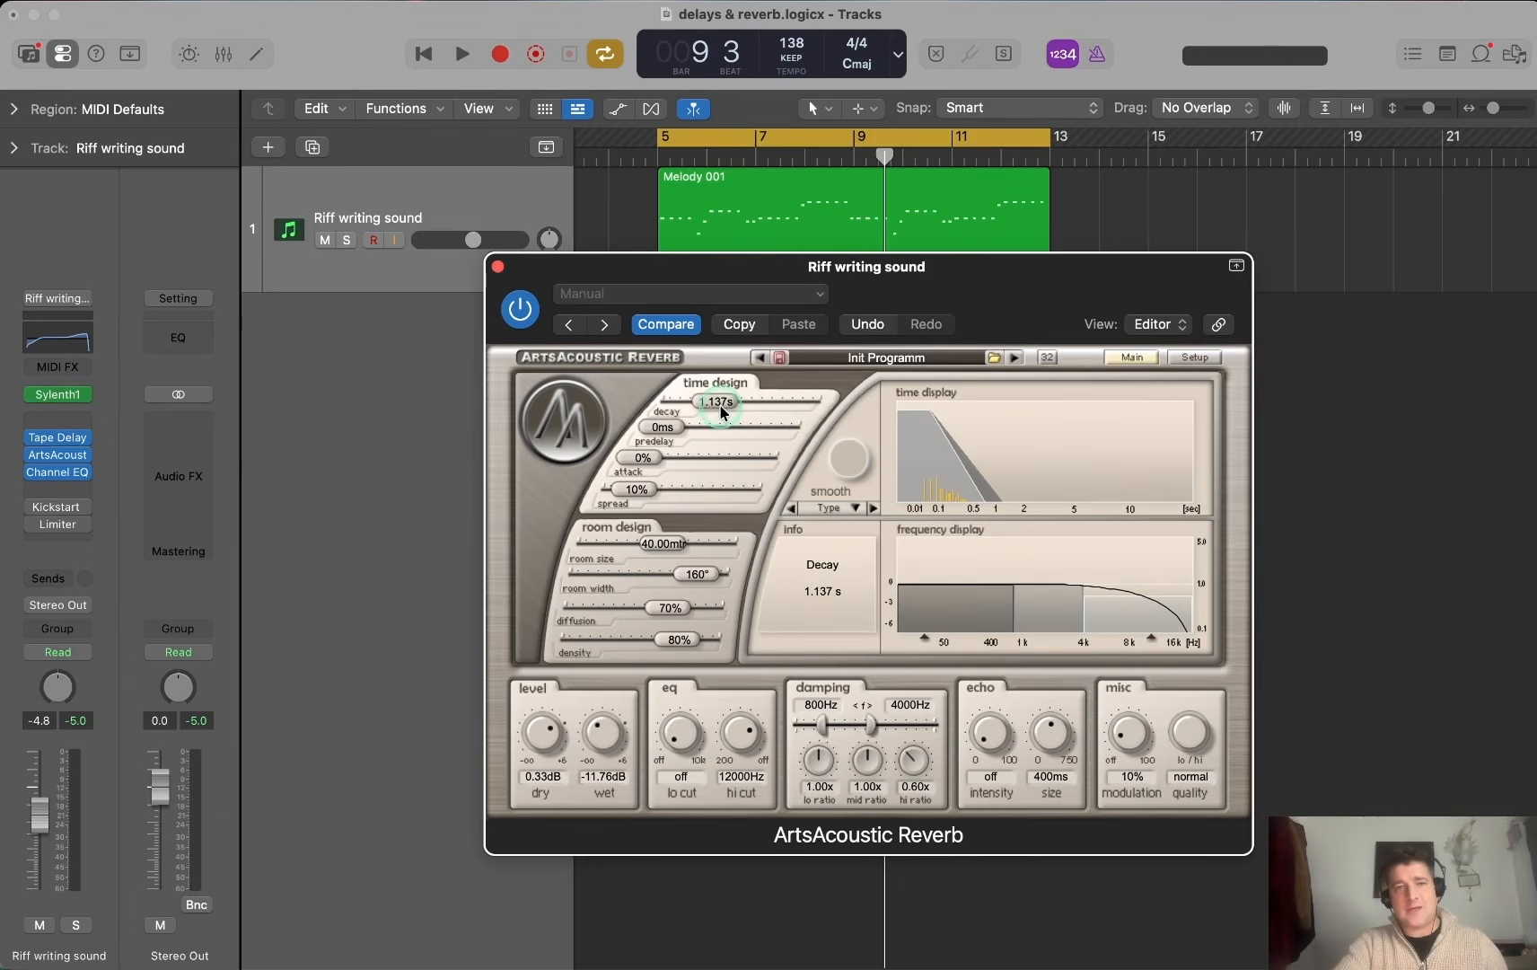
pyautogui.click(669, 405)
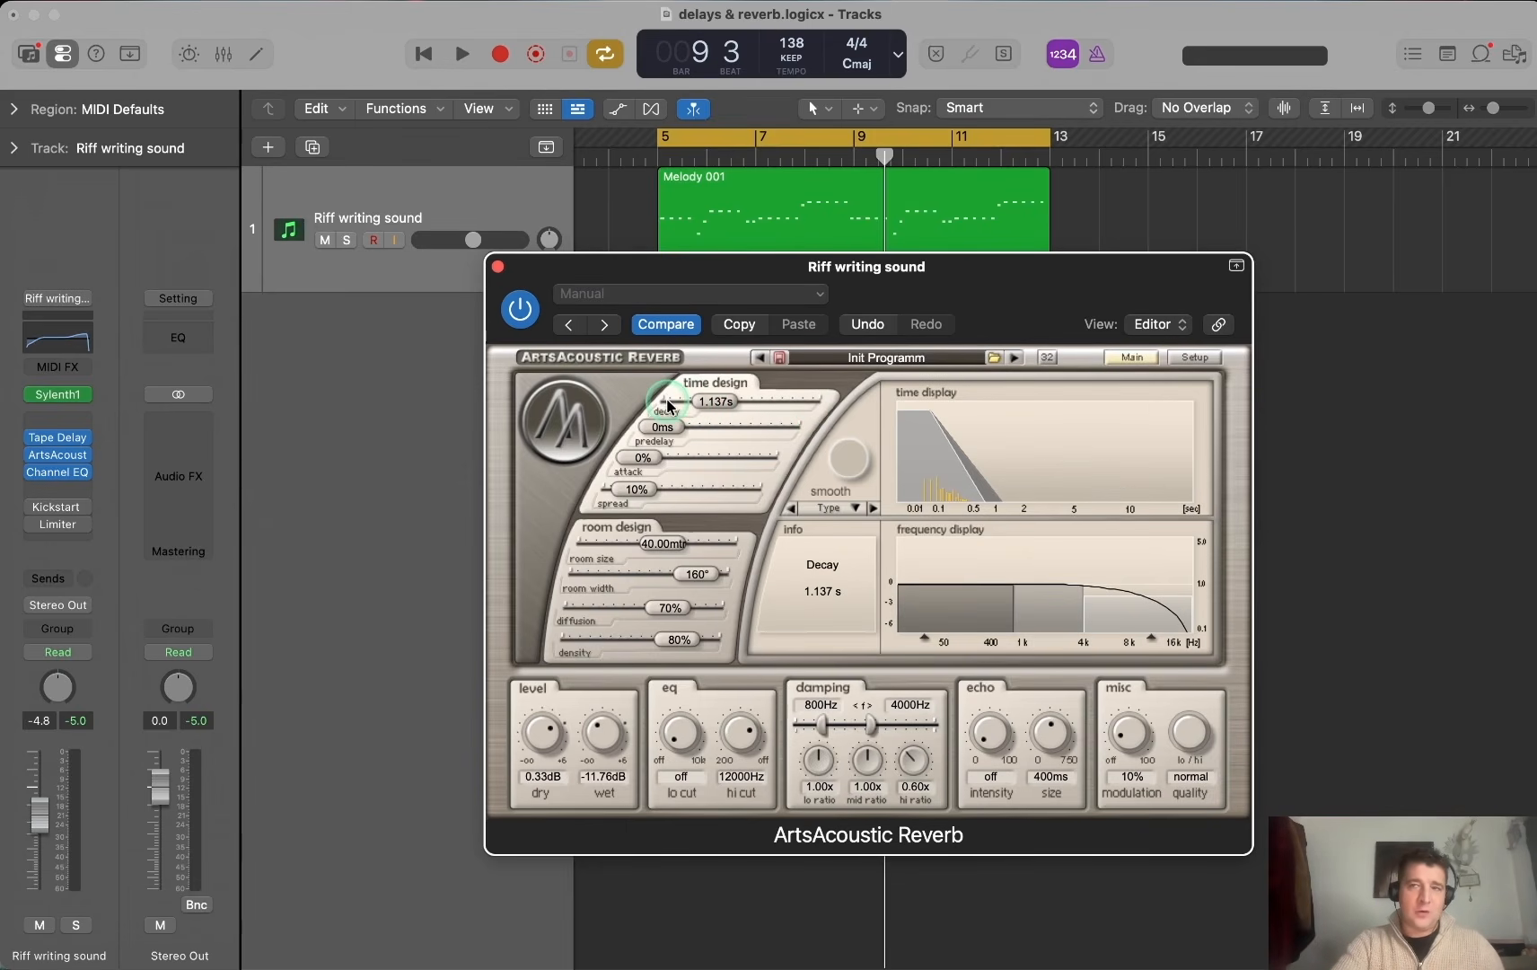
# Set the reverb decay to 1.749 s and audition the riff
pyautogui.moveTo(669, 406); pyautogui.dragTo(715, 407)
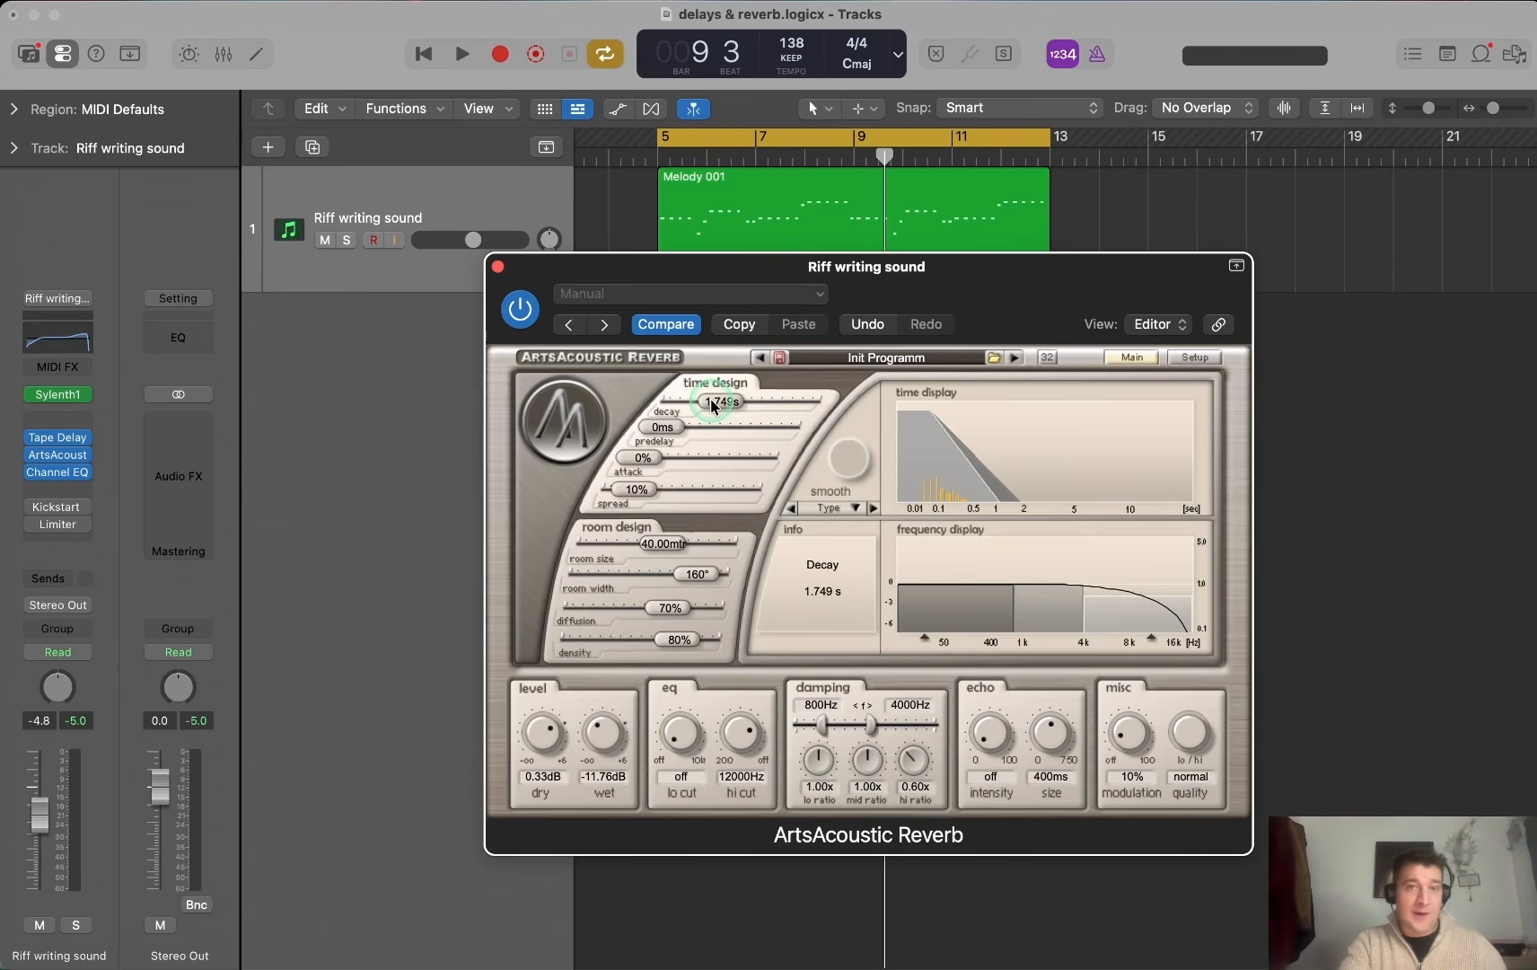
pyautogui.press('space')
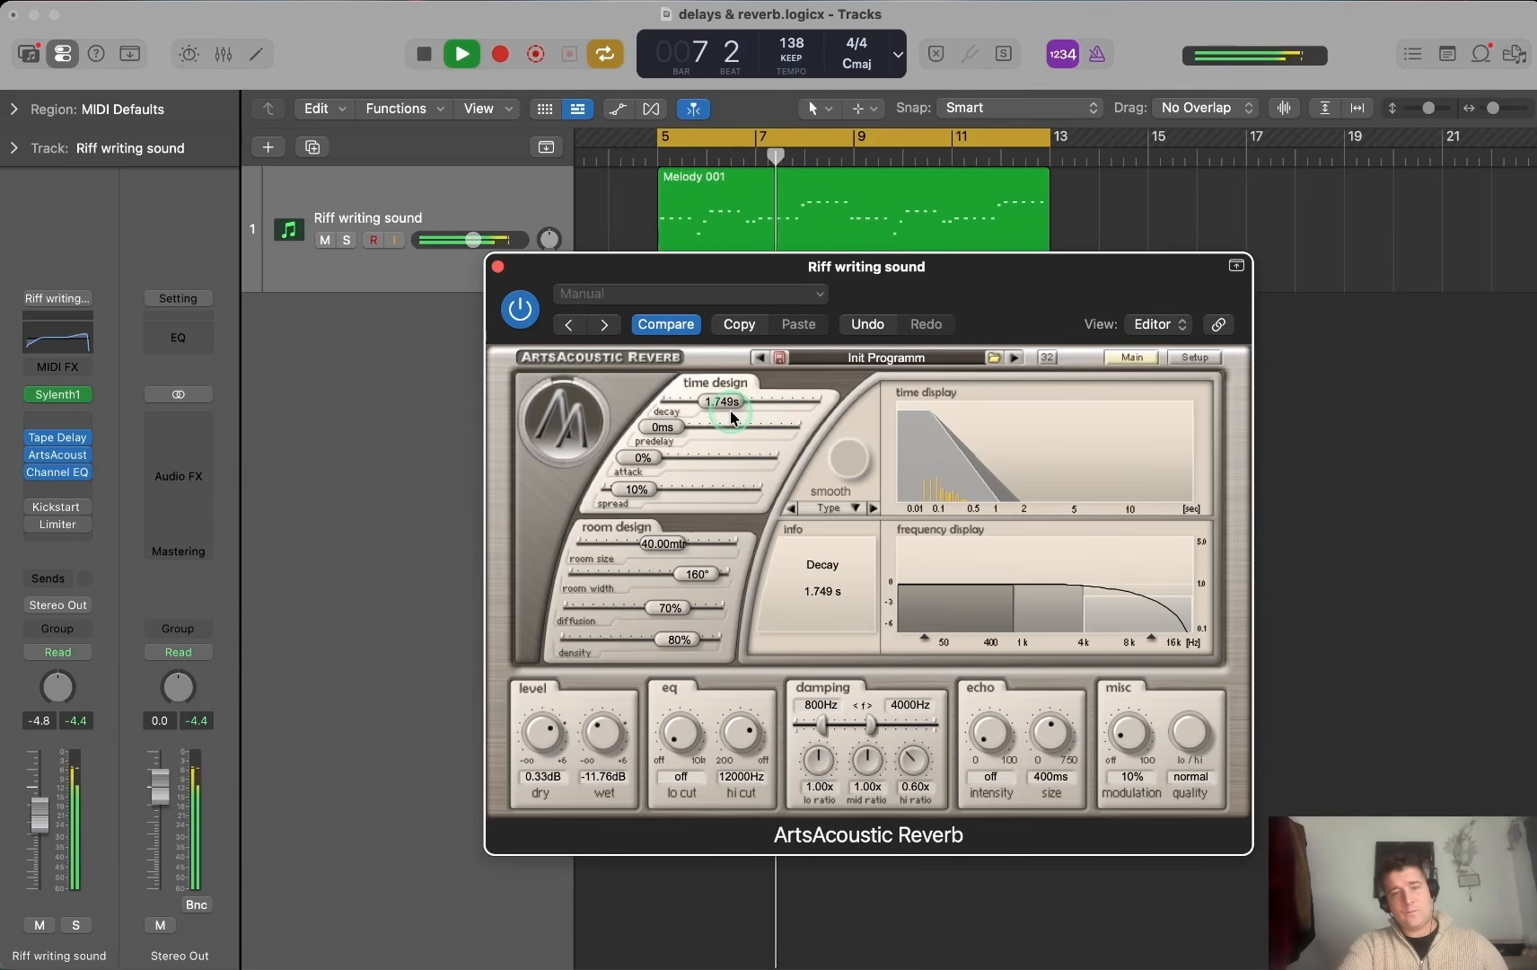
pyautogui.press('space')
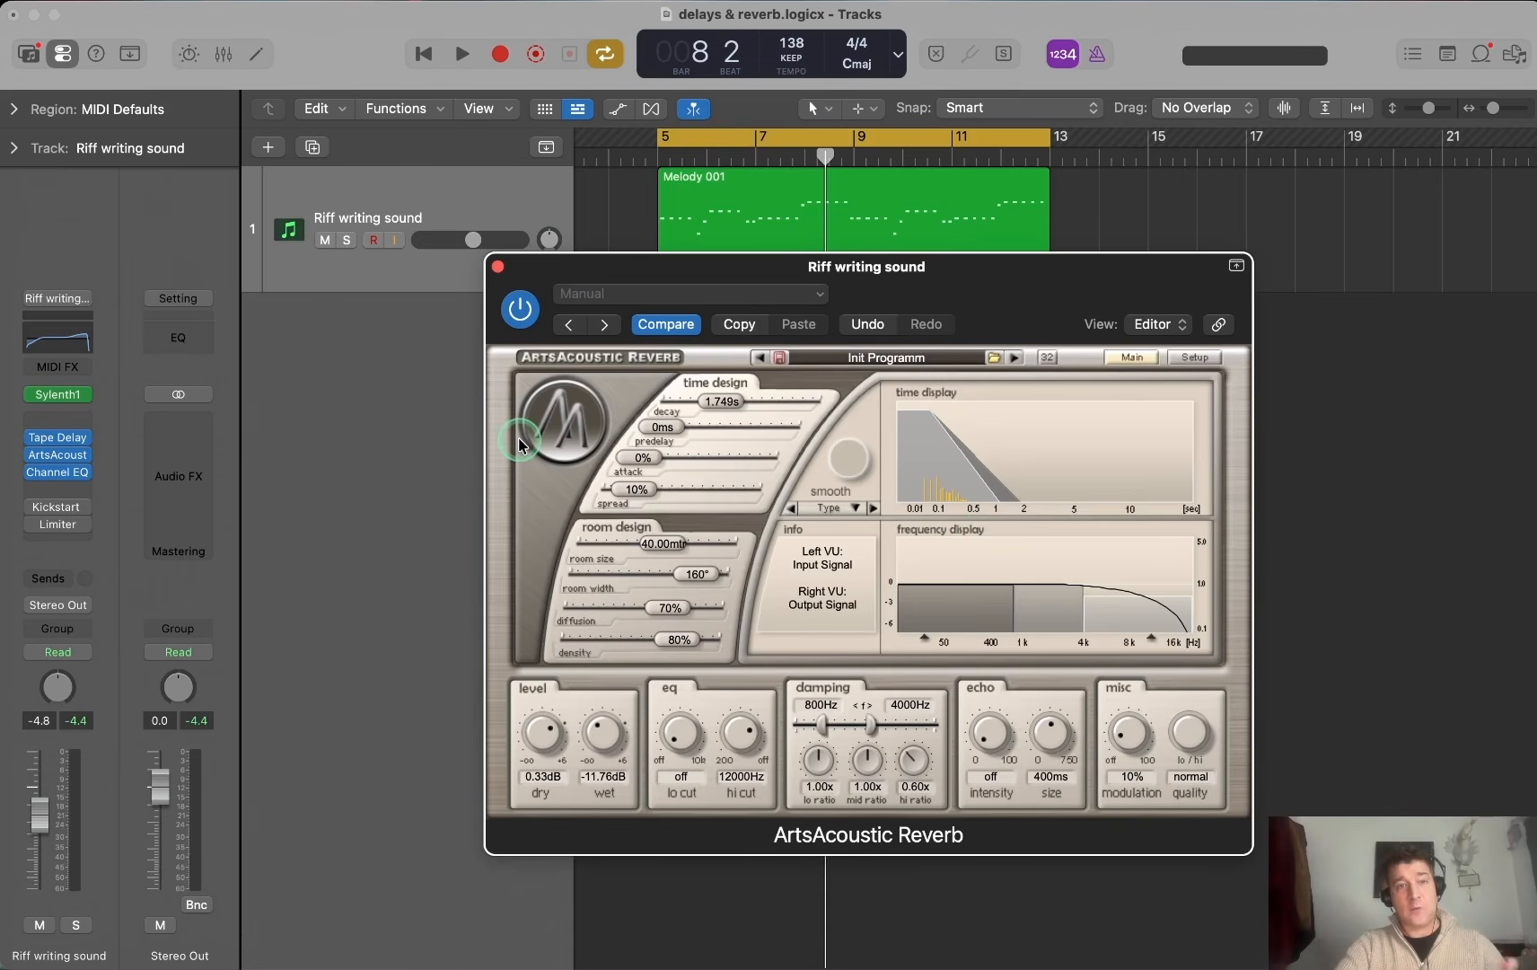
# Compare the riff with both the Tape Delay and ArtsAcoustic Reverb bypassed and with both switched back on
pyautogui.click(34, 437)
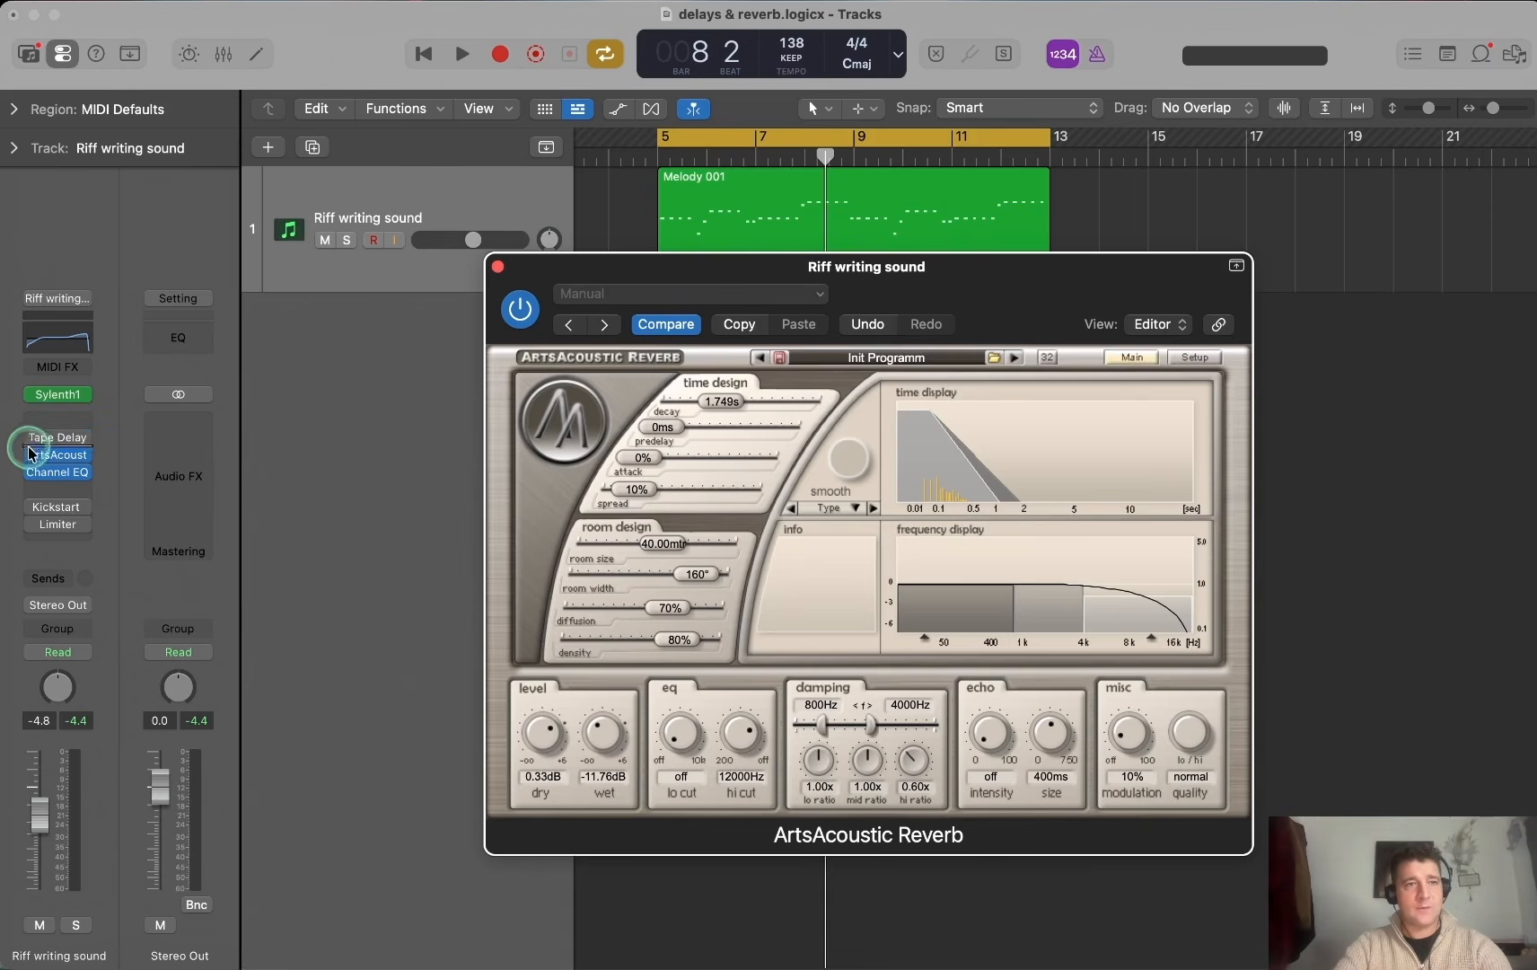
pyautogui.click(32, 454)
pyautogui.press('space')
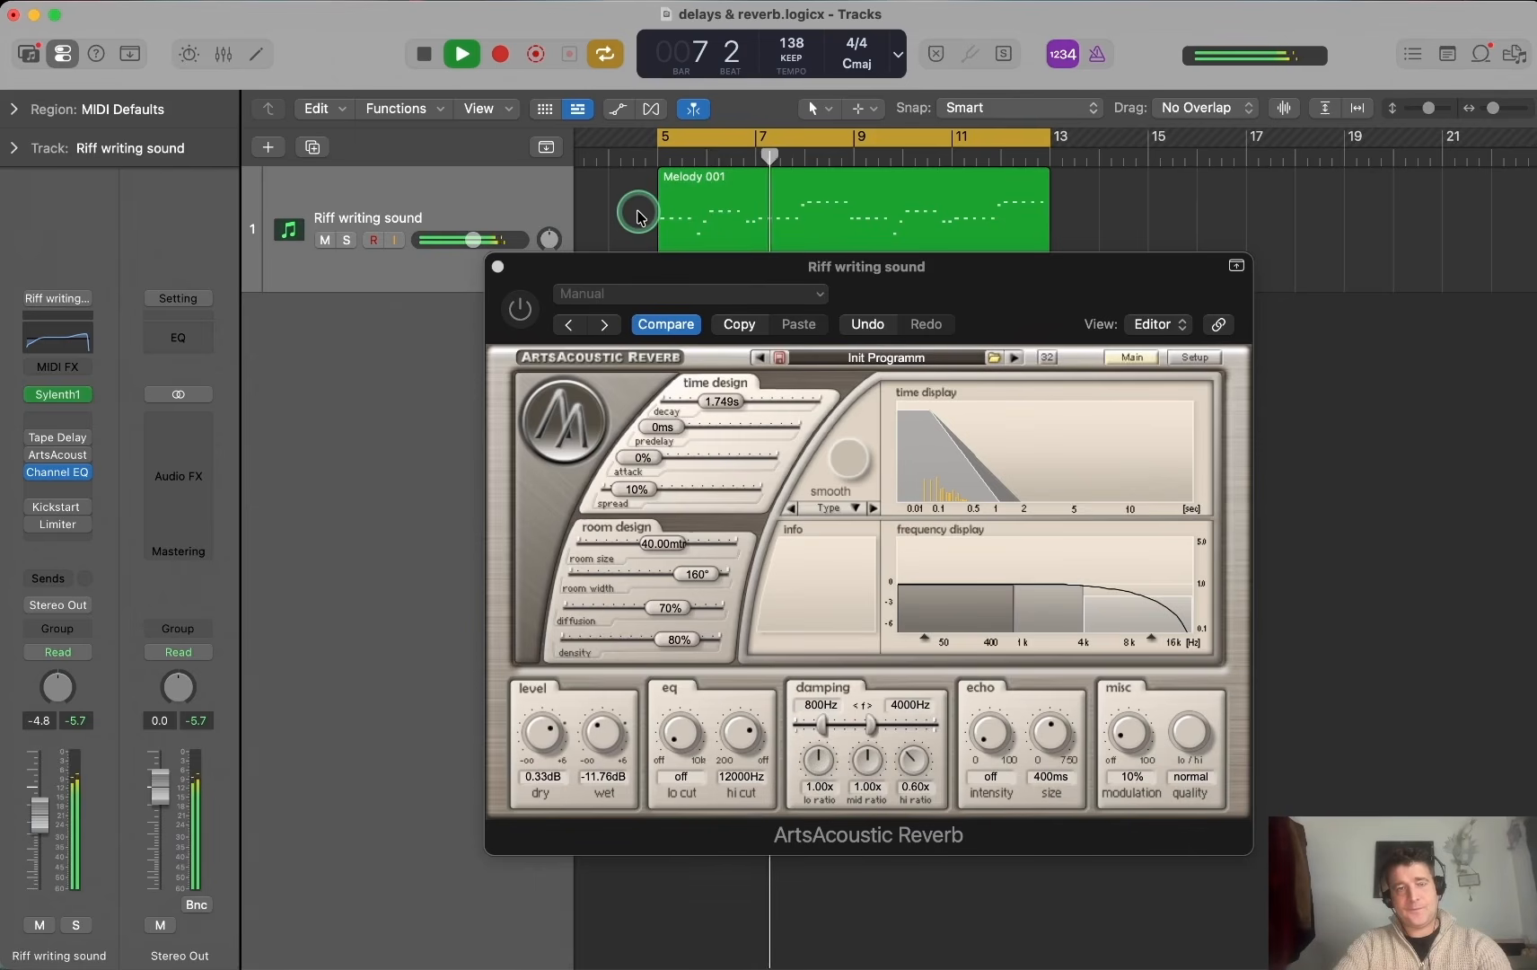
pyautogui.press('space')
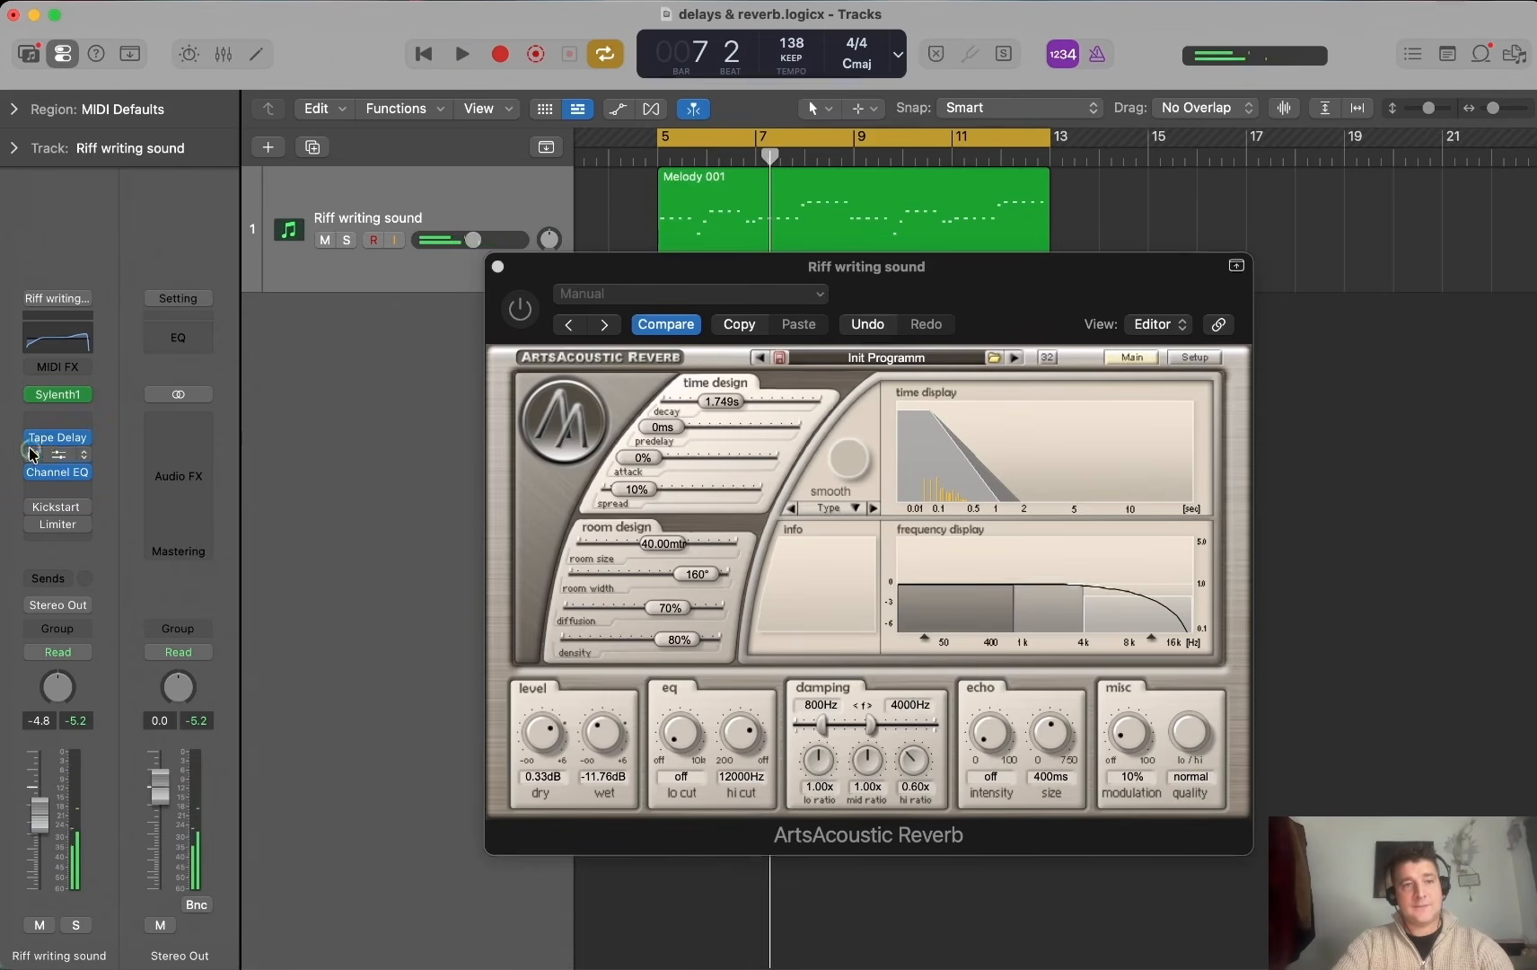
pyautogui.click(33, 454)
pyautogui.press('space')
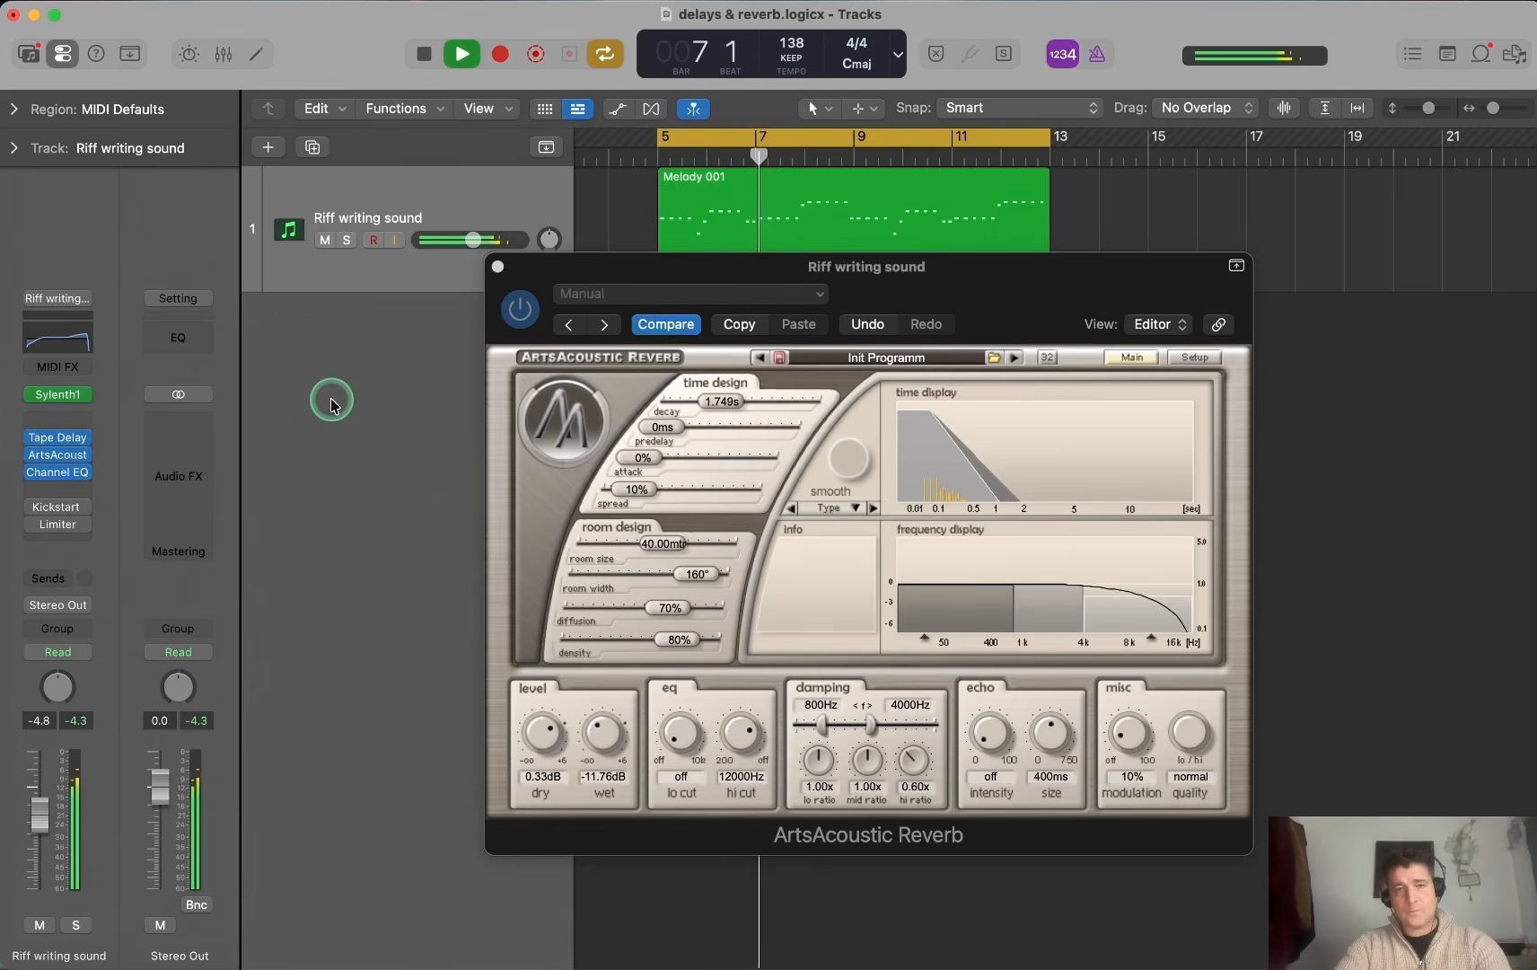
# Open the Sylenth1 instrument and sweep its Filter Control cutoff while the riff plays, then stop playback
pyautogui.click(57, 394)
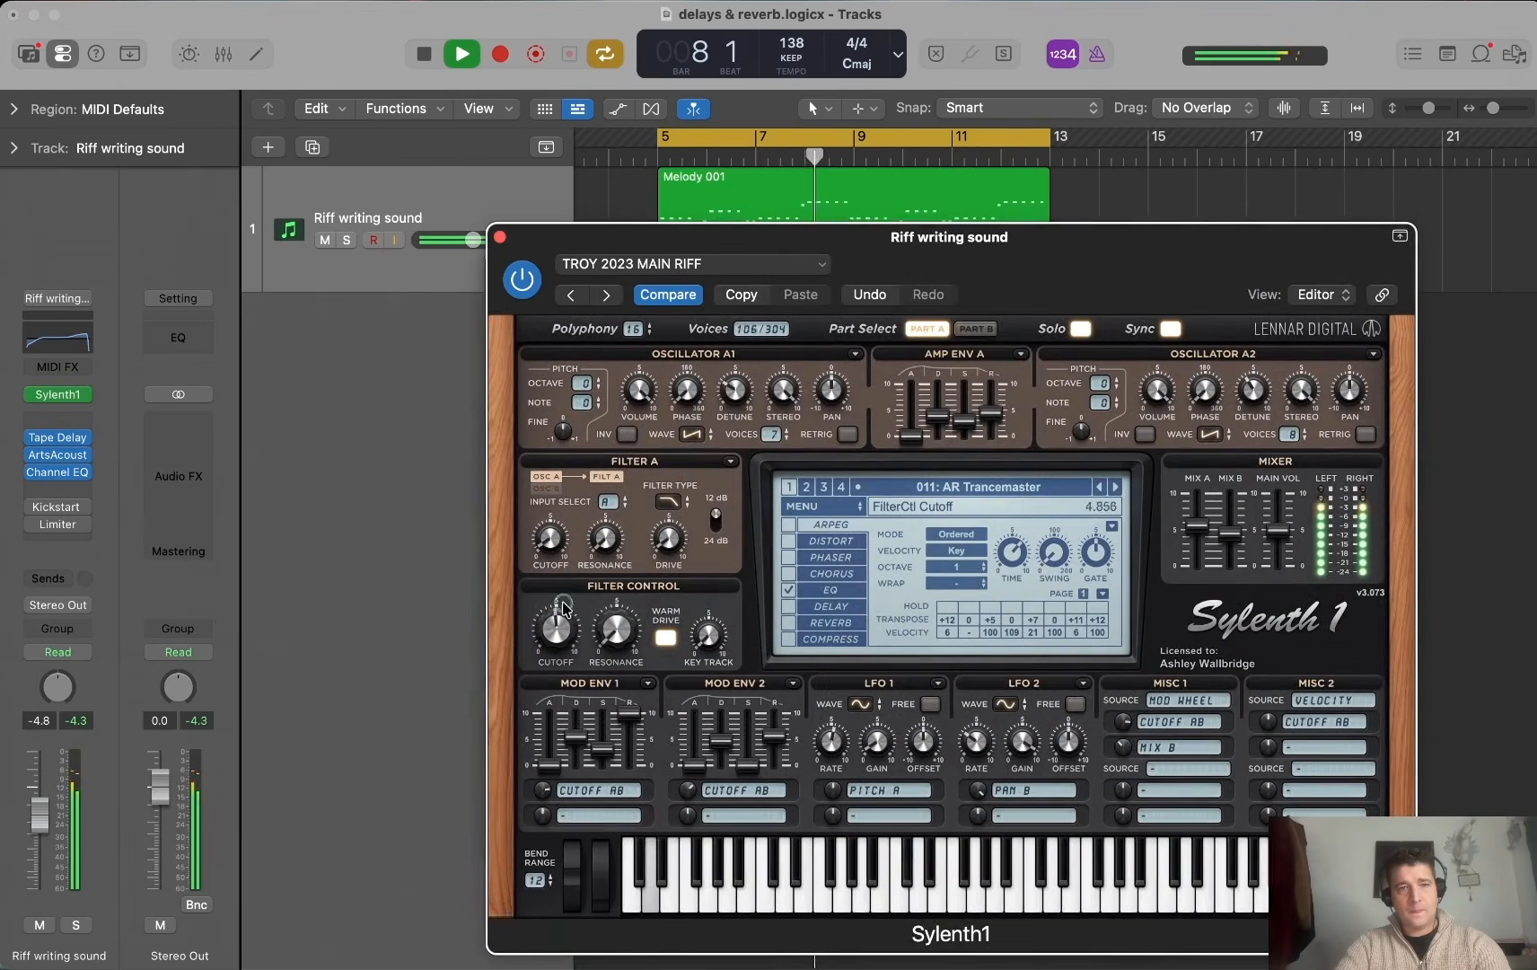
pyautogui.moveTo(569, 515); pyautogui.dragTo(539, 662)
pyautogui.press('space')
# Close the Sylenth1 and ArtsAcoustic Reverb windows and select the Melody 001 region
pyautogui.click(500, 236)
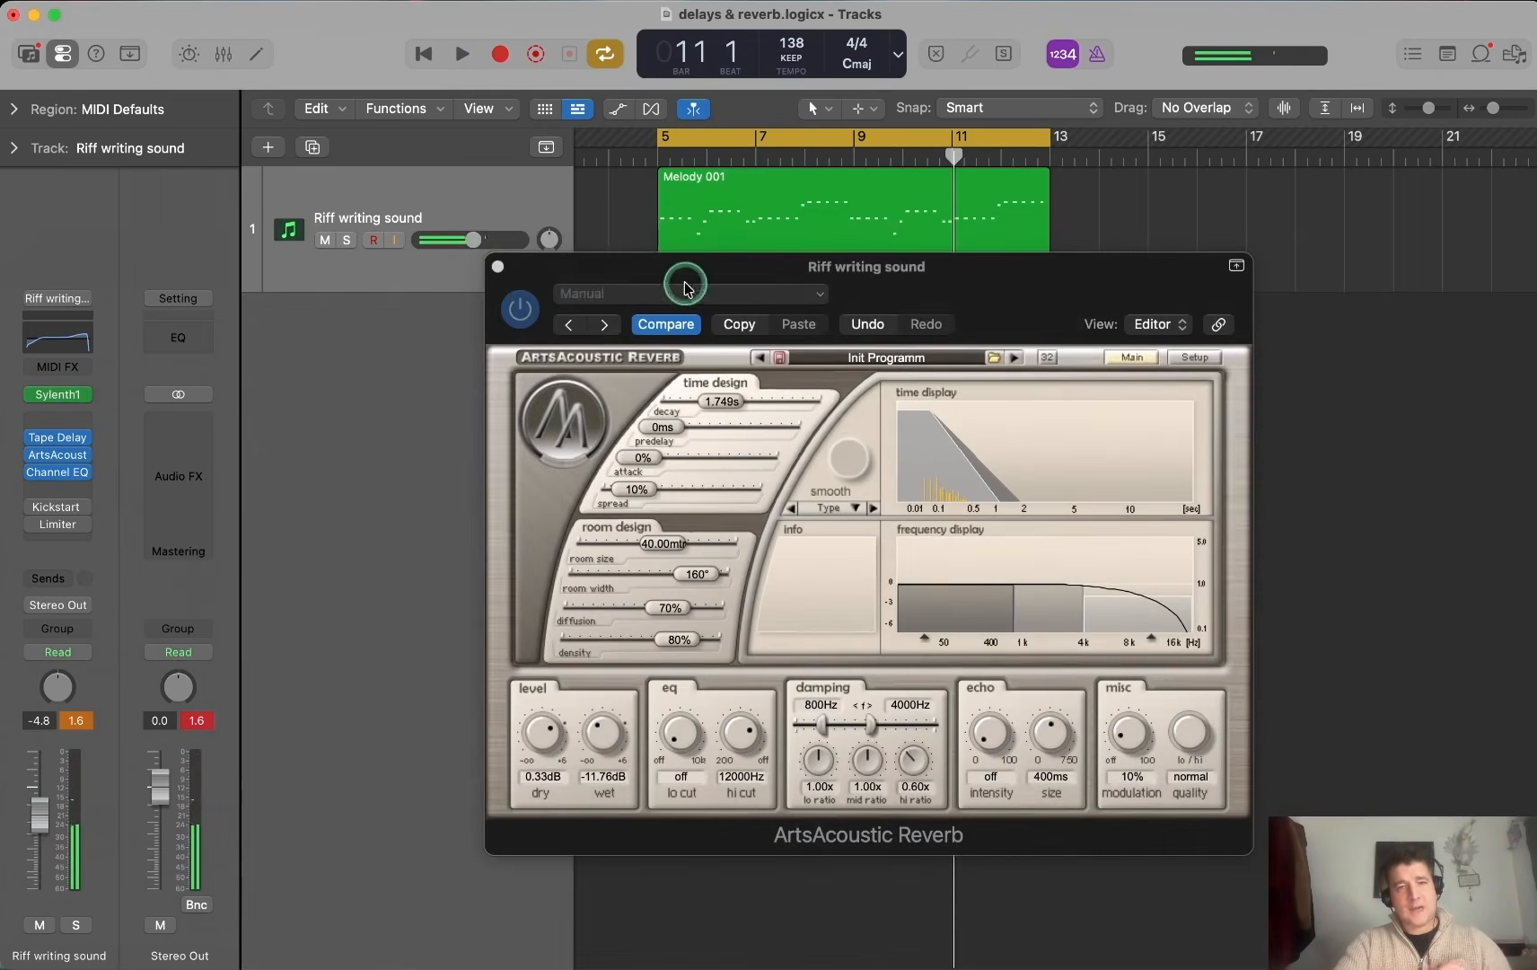
pyautogui.click(498, 267)
pyautogui.click(785, 268)
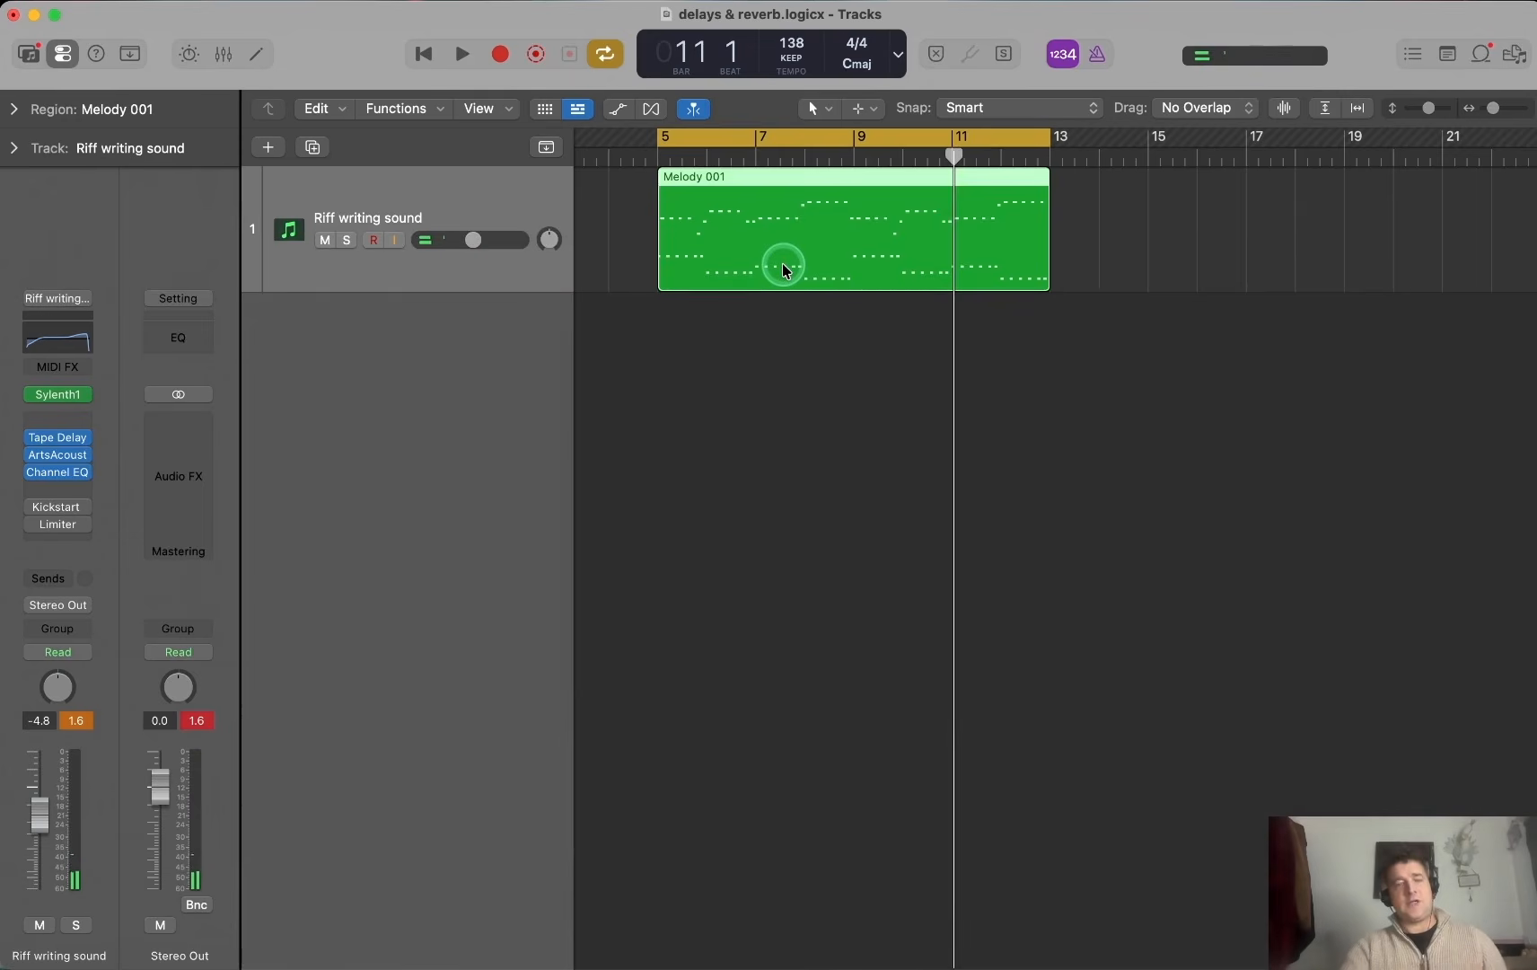